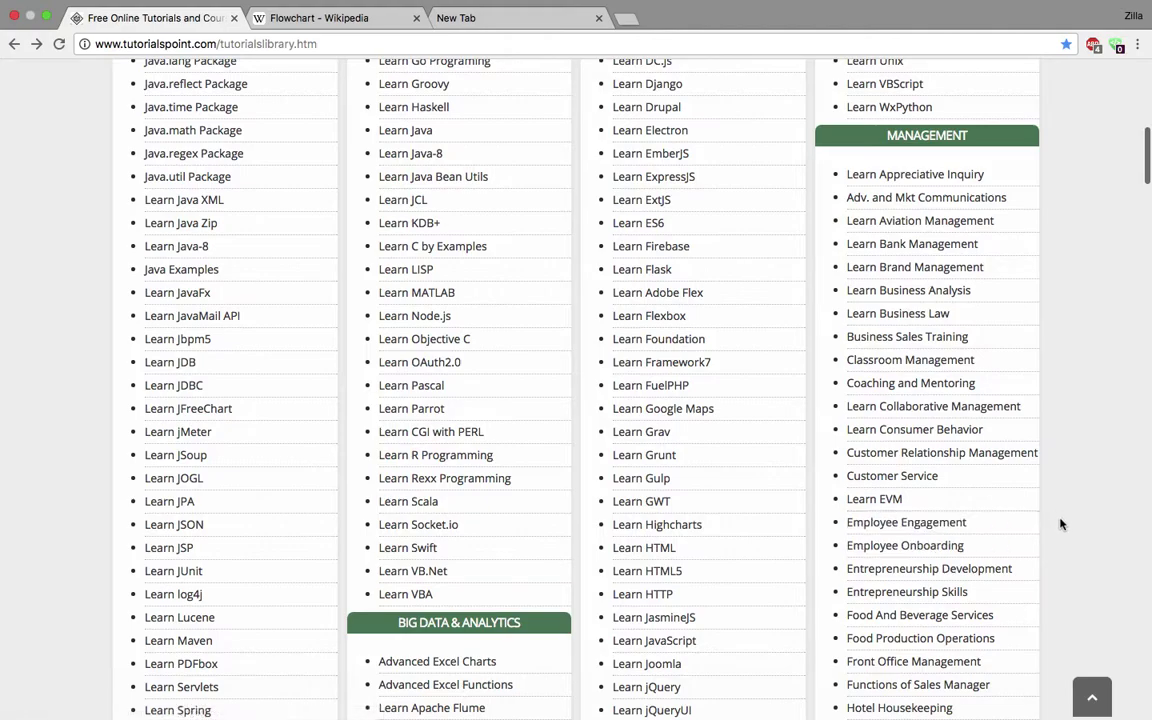
# Switch from the tutorials library page to the Terminal and quit the open Python session
pyautogui.scroll(15, 1020, 524)
pyautogui.scroll(-6, 1061, 524)
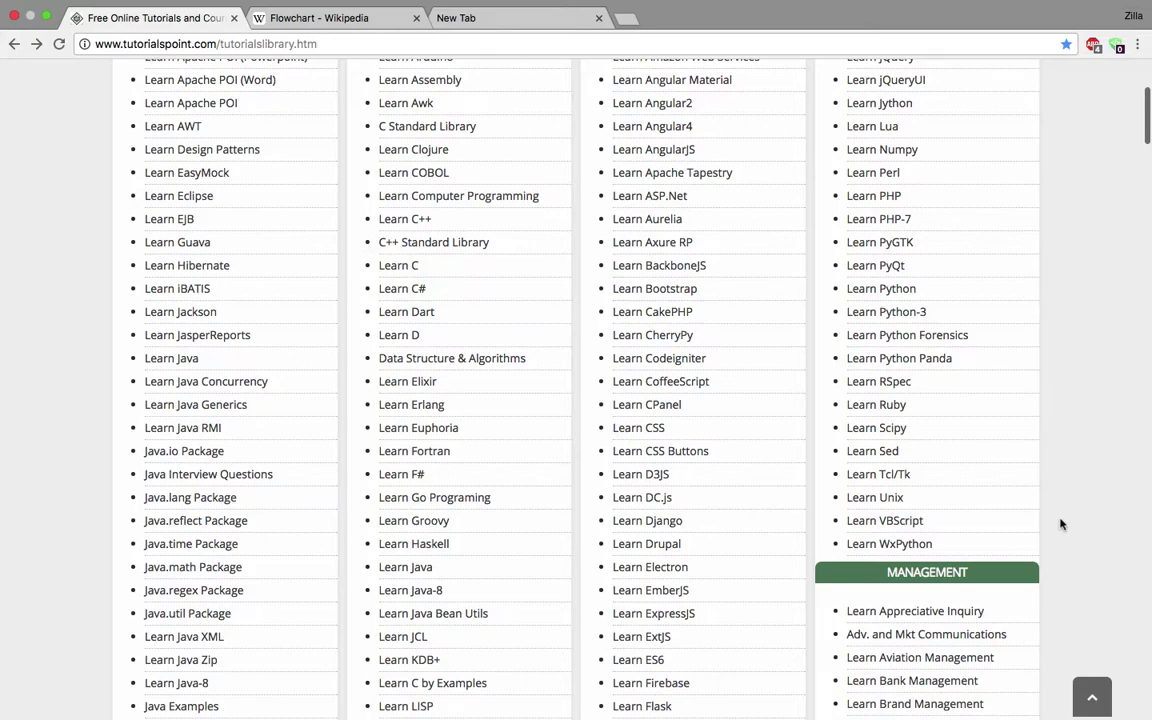
pyautogui.hscroll(-3, 1061, 524)
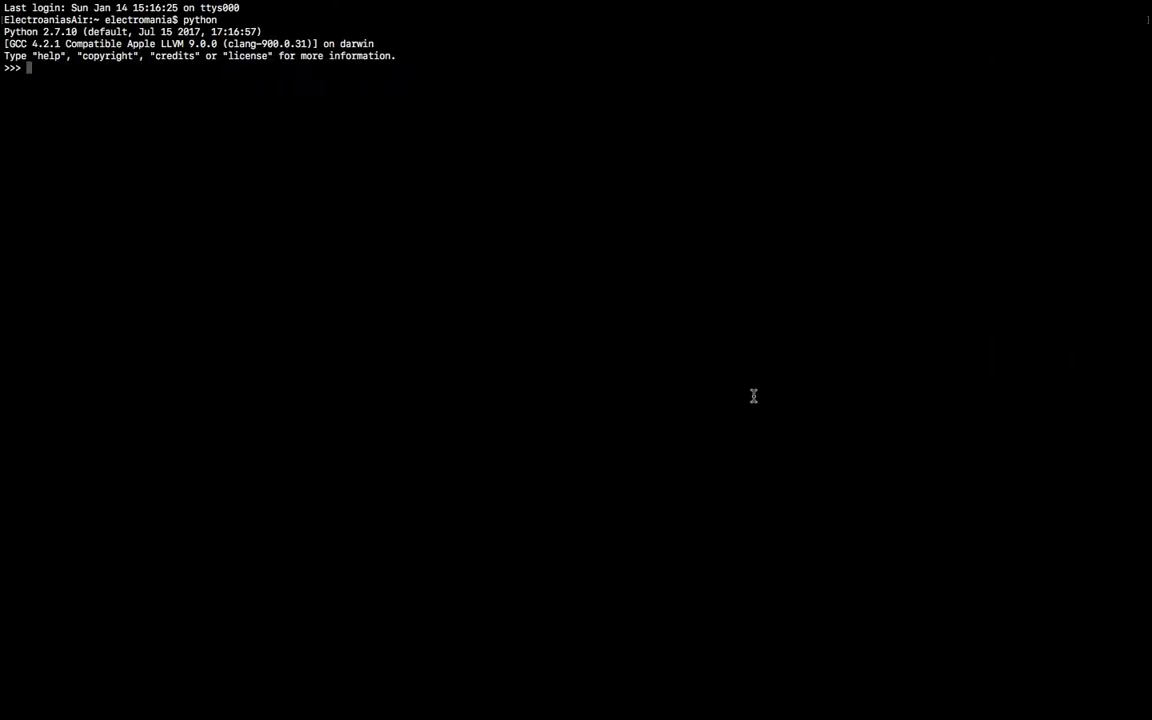
pyautogui.write('quit()')
pyautogui.press('Return')
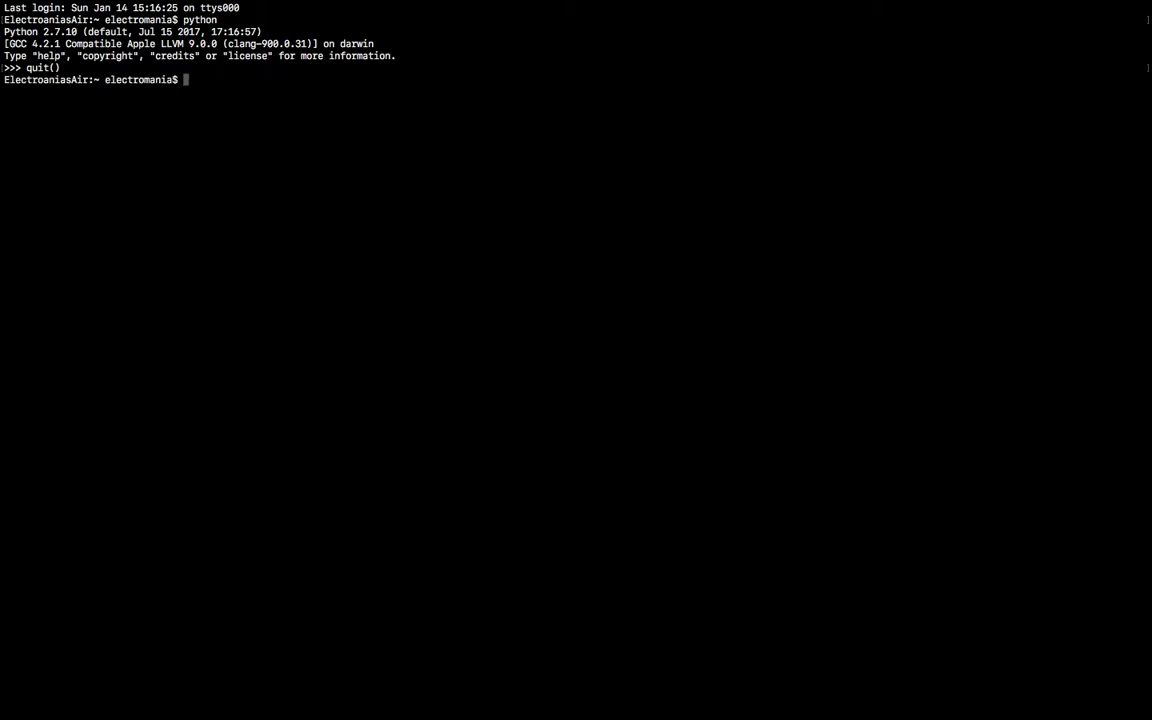
# Clear the terminal screen and start a fresh Python interpreter session
pyautogui.write('clear')
pyautogui.press('Return')
pyautogui.write('python')
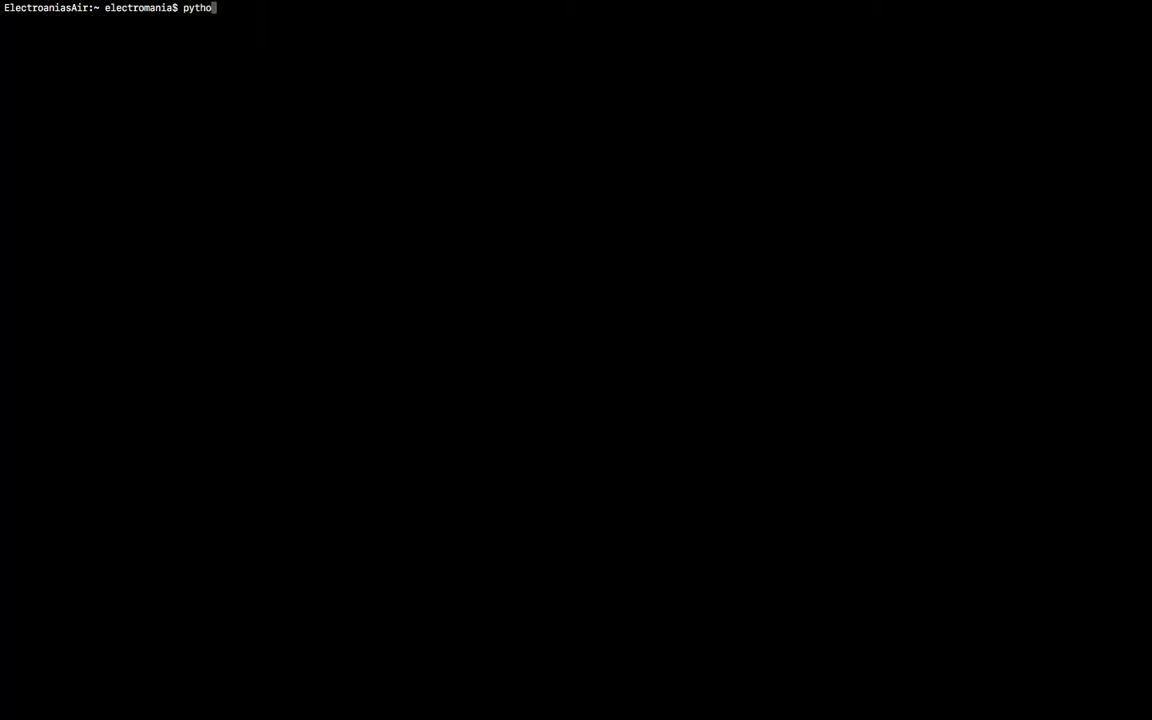
pyautogui.press('Return')
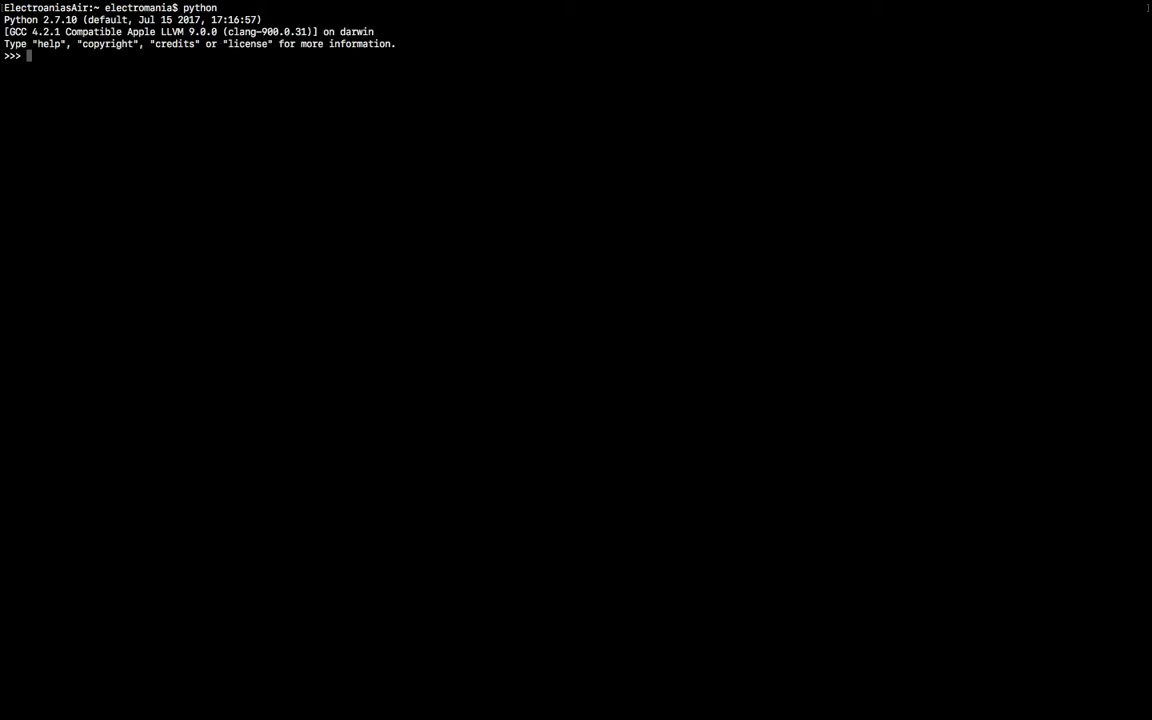
# Run a Python print statement that outputs the text "Hello World"
pyautogui.write('print ')
pyautogui.write('("Hel')
pyautogui.write('lp')
pyautogui.press('BackSpace')
pyautogui.write('o World")')
pyautogui.press('Return')
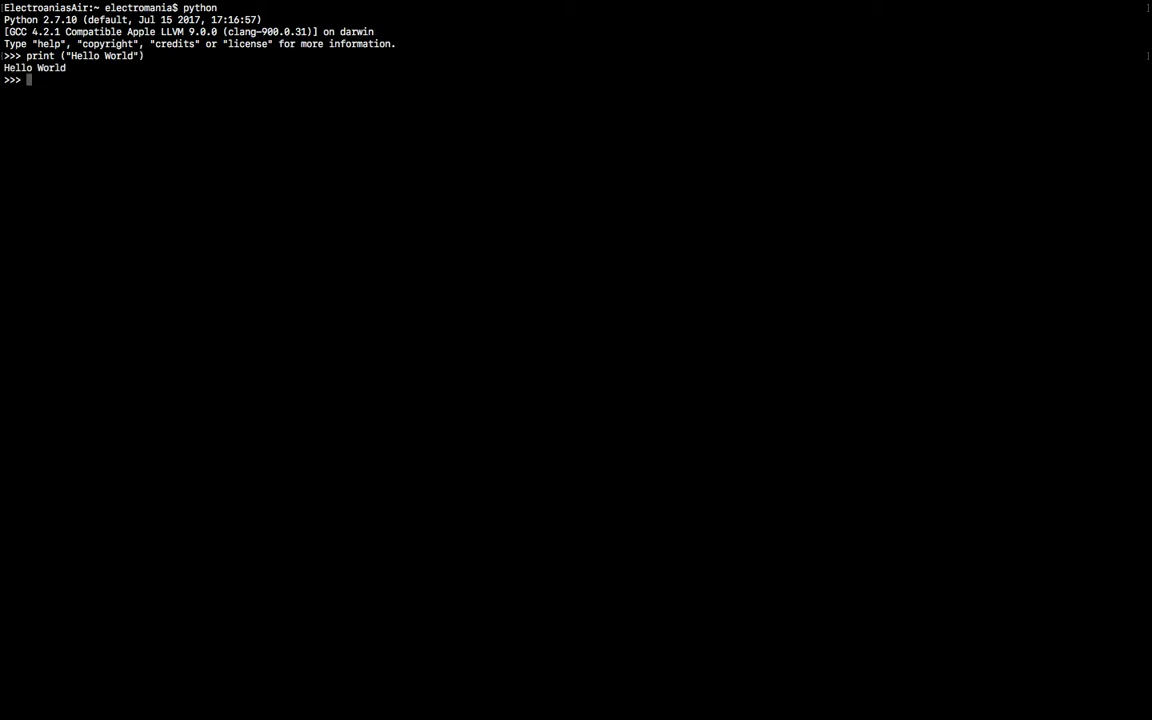
# Quit the Python session and switch back to the tutorials library page in Chrome
pyautogui.write('quit()')
pyautogui.press('Return')
pyautogui.hotkey('ctrl', 'Right')
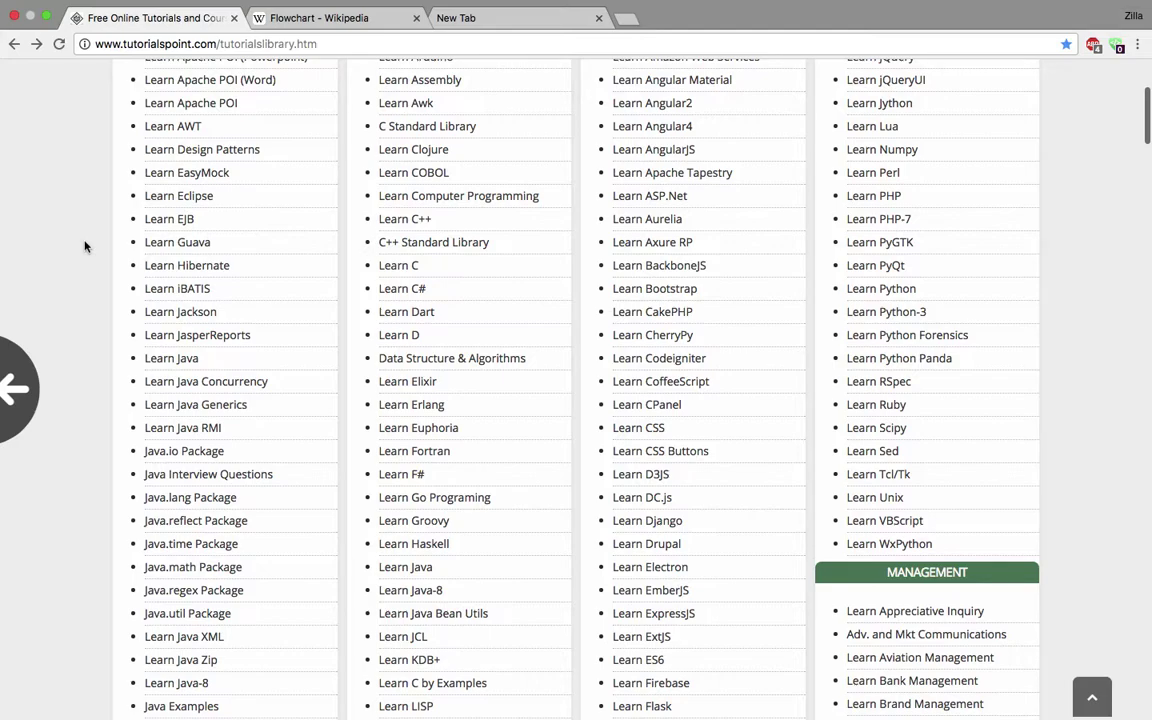
# Search the tutorials library page for "visual" and for ".net", and look over the surrounding course lists
pyautogui.press('super+f')
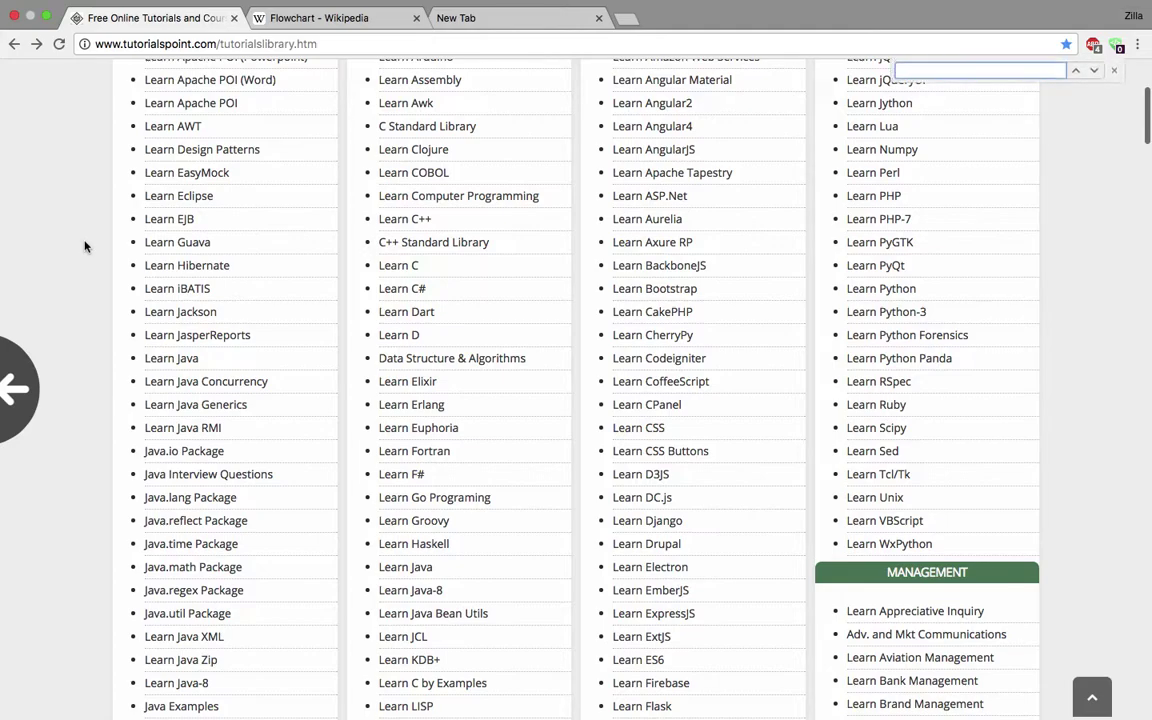
pyautogui.write('visual')
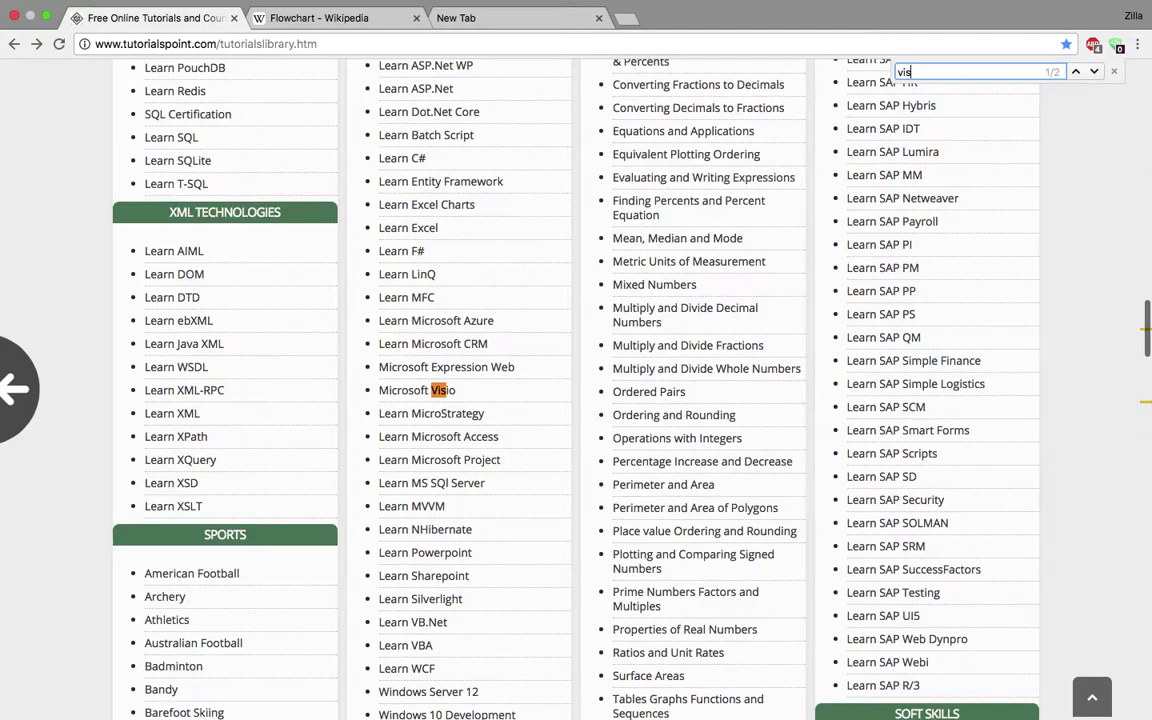
pyautogui.press('BackSpace')
pyautogui.press('BackSpace')
pyautogui.press('BackSpace')
pyautogui.press('BackSpace')
pyautogui.press('BackSpace')
pyautogui.press('BackSpace')
pyautogui.write('.net')
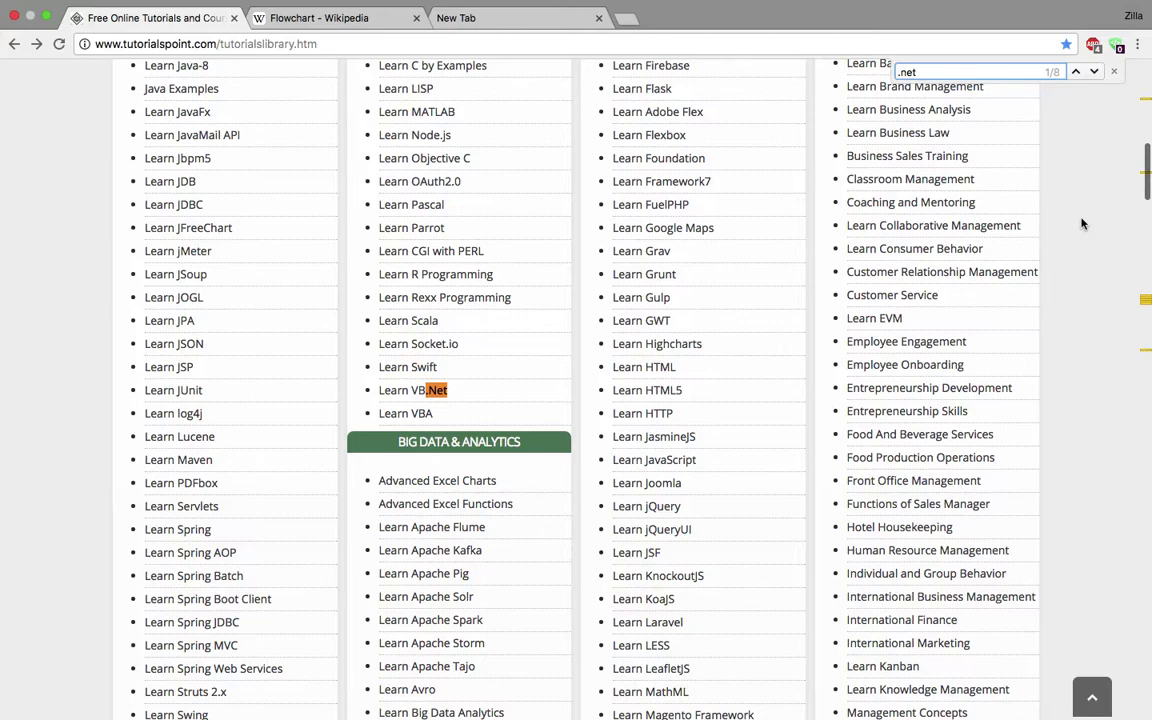
pyautogui.scroll(5, 1081, 224)
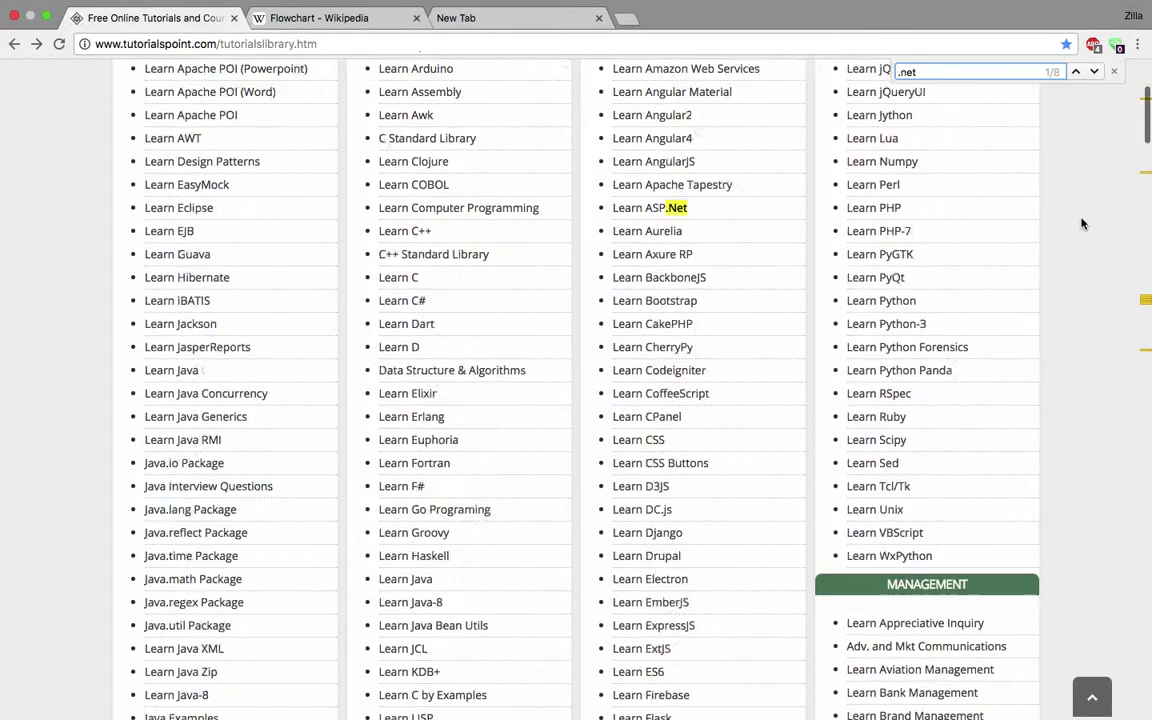
pyautogui.scroll(4, 1081, 224)
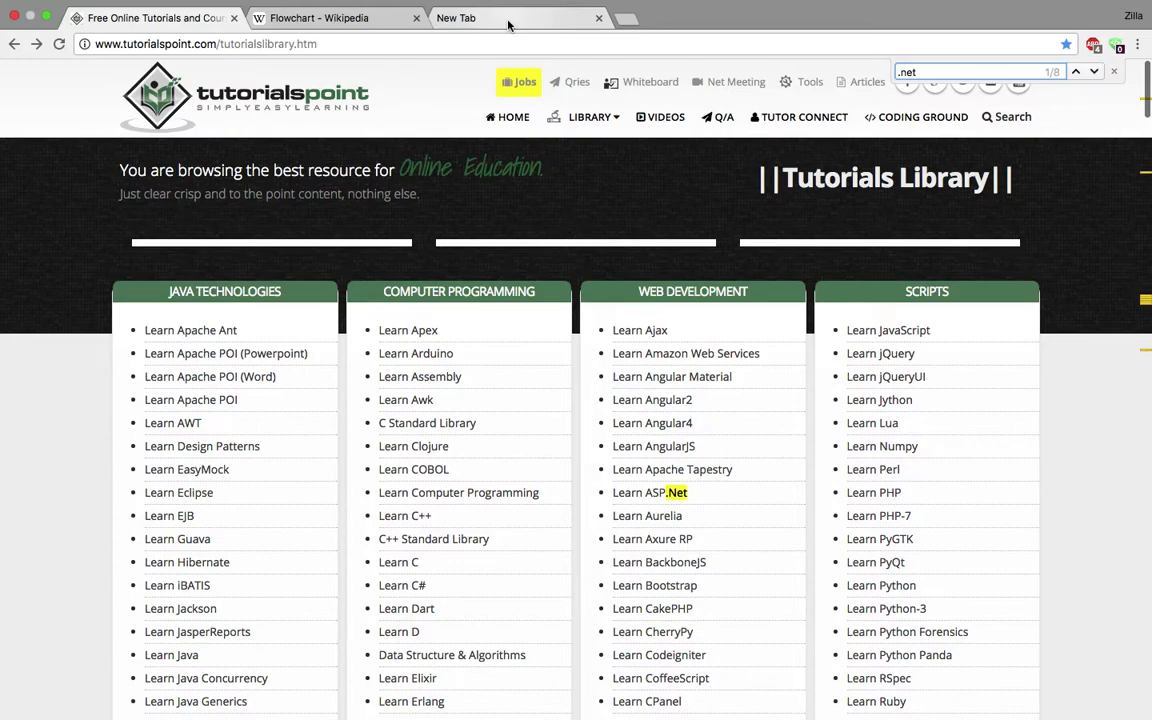
# Switch to the empty browser tab
pyautogui.click(508, 25)
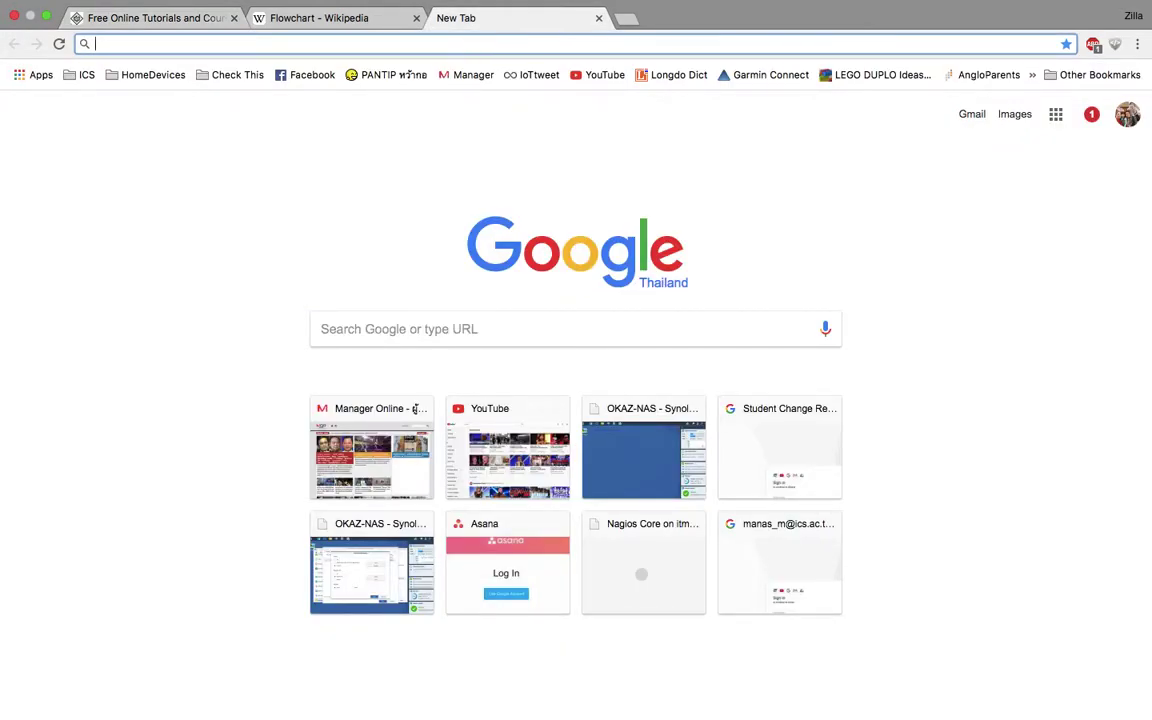
pyautogui.write('google')
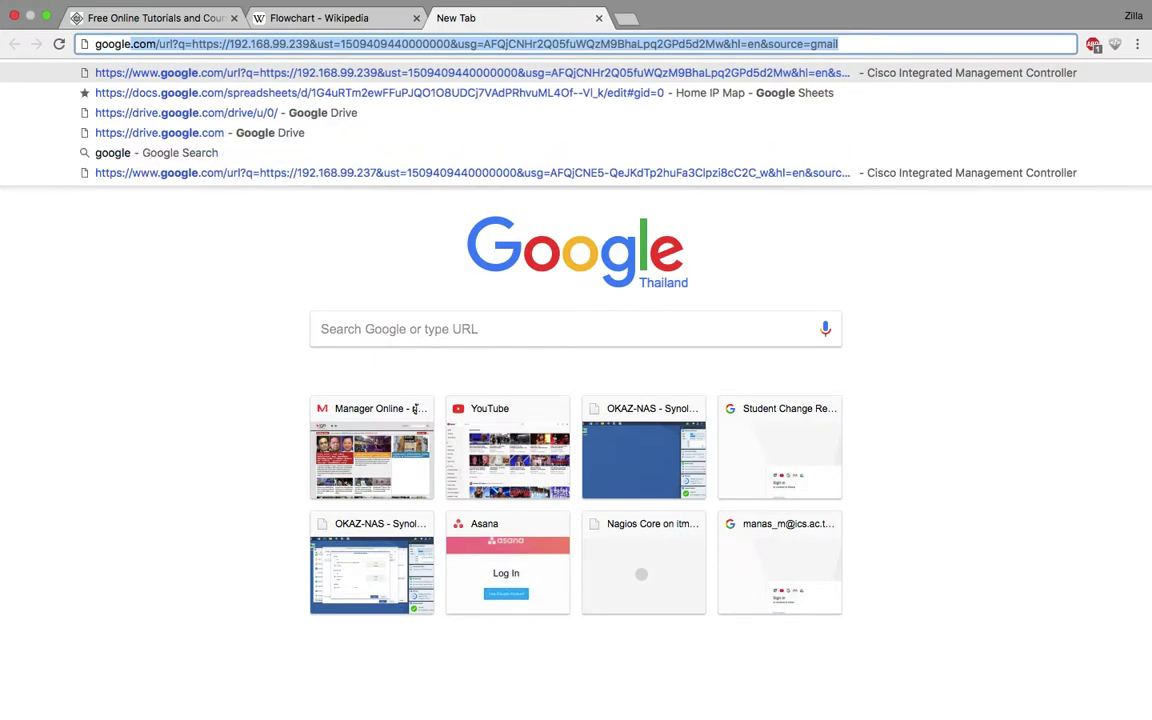
pyautogui.press('BackSpace')
pyautogui.press('BackSpace')
pyautogui.press('BackSpace')
pyautogui.press('BackSpace')
pyautogui.press('BackSpace')
pyautogui.press('BackSpace')
pyautogui.press('BackSpace')
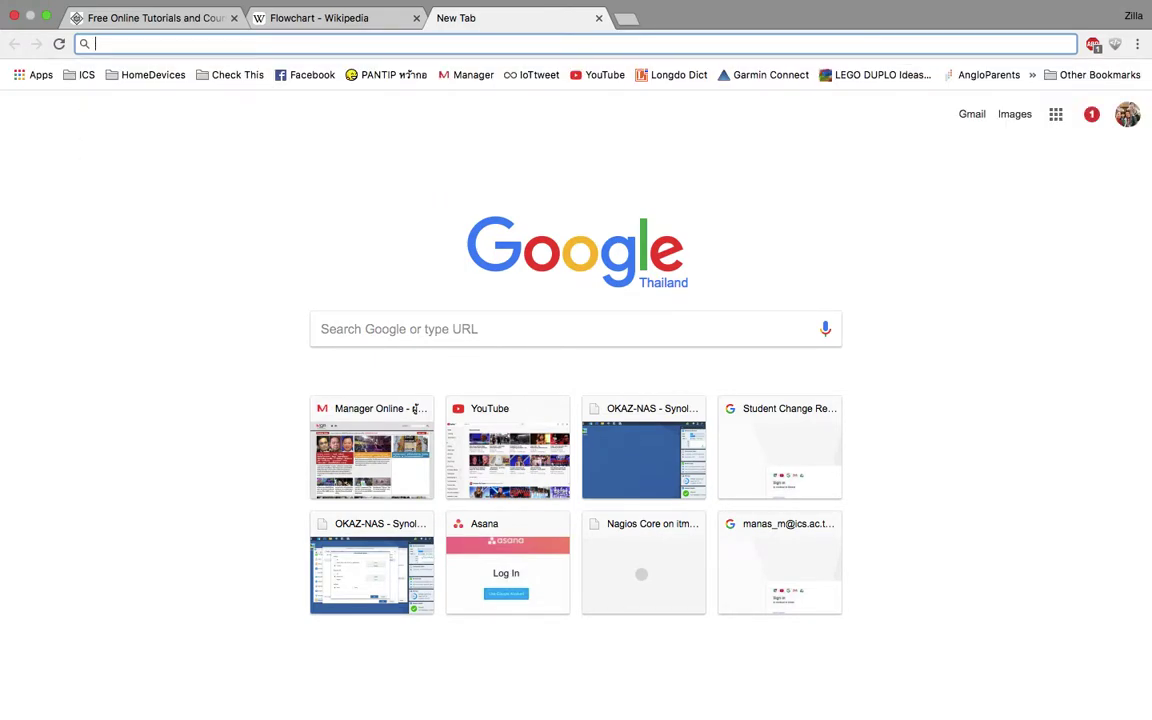
pyautogui.write('g')
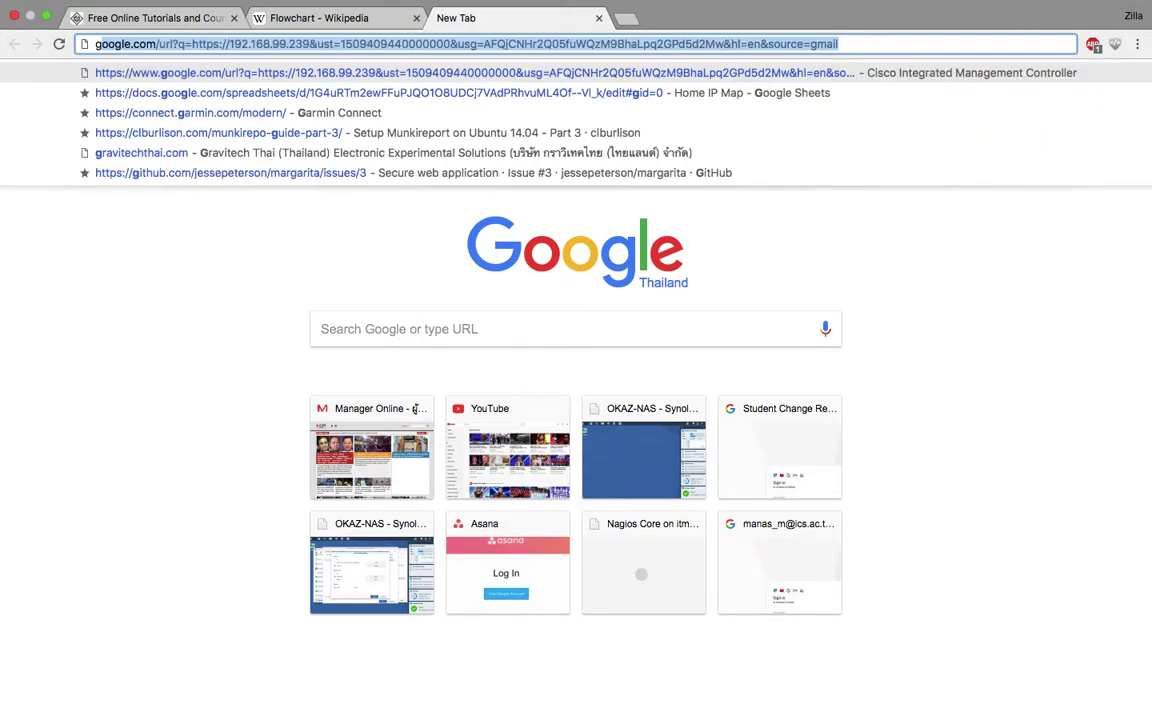
pyautogui.press('BackSpace')
pyautogui.press('BackSpace')
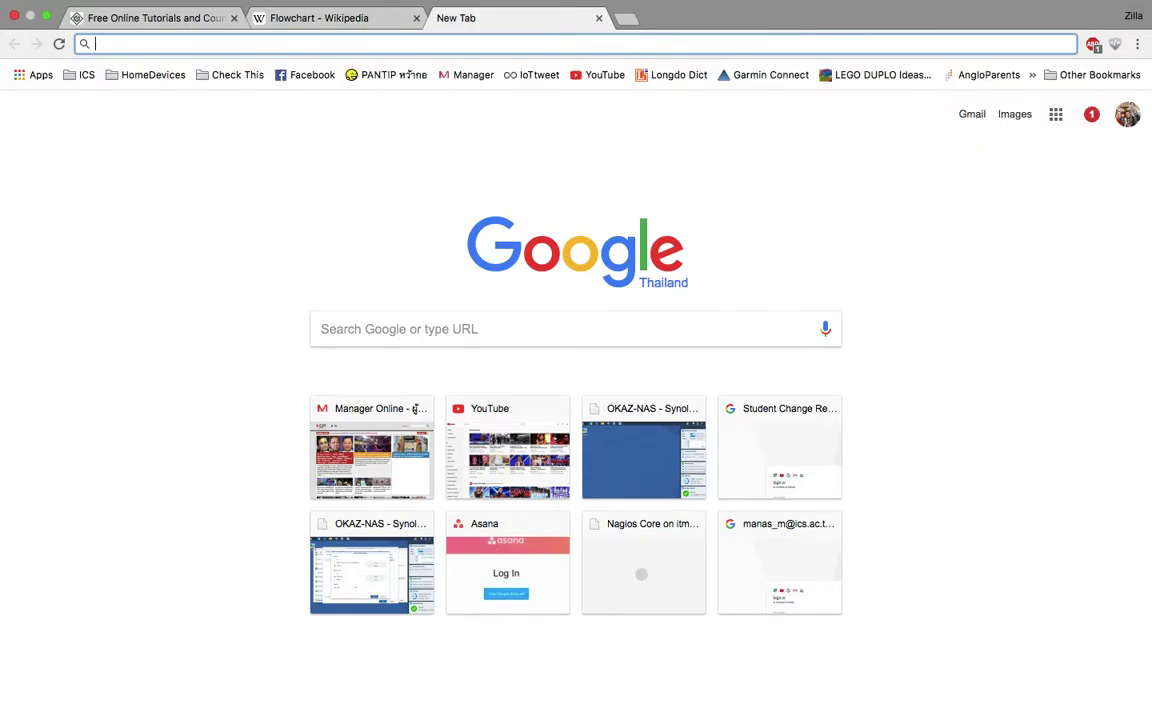
pyautogui.write('g')
pyautogui.press('BackSpace')
pyautogui.press('BackSpace')
# Open Google Drive at drive.google.com in the empty tab
pyautogui.write('drive.google.com')
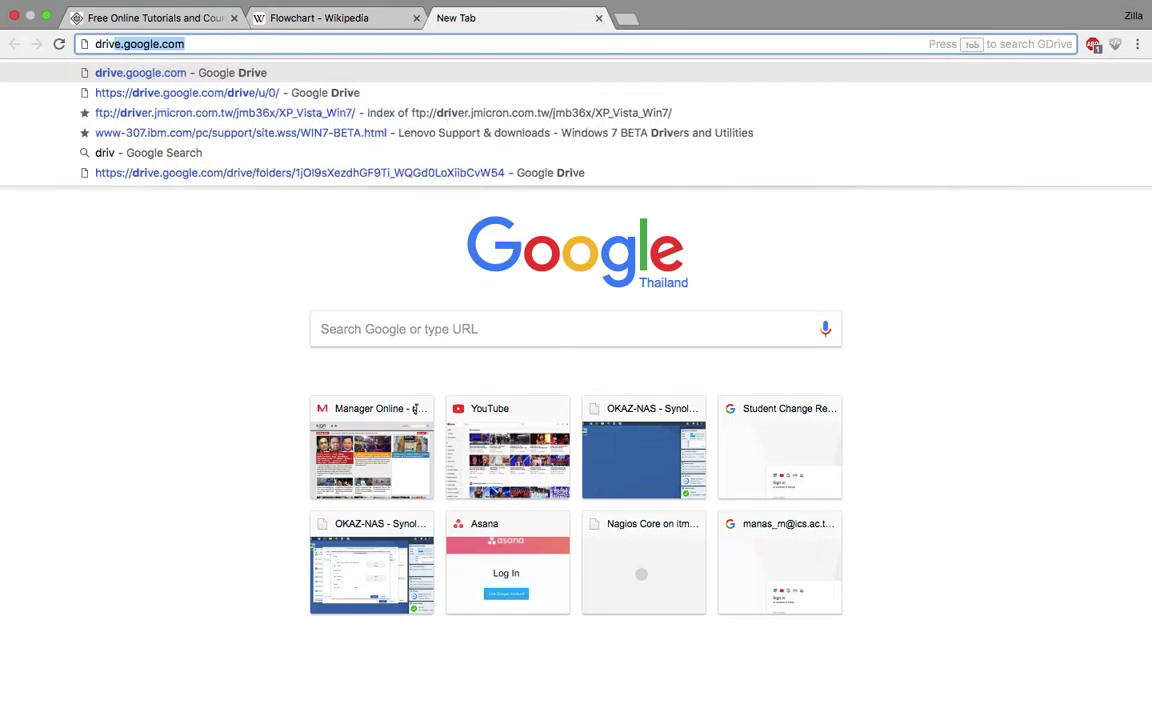
pyautogui.press('Return')
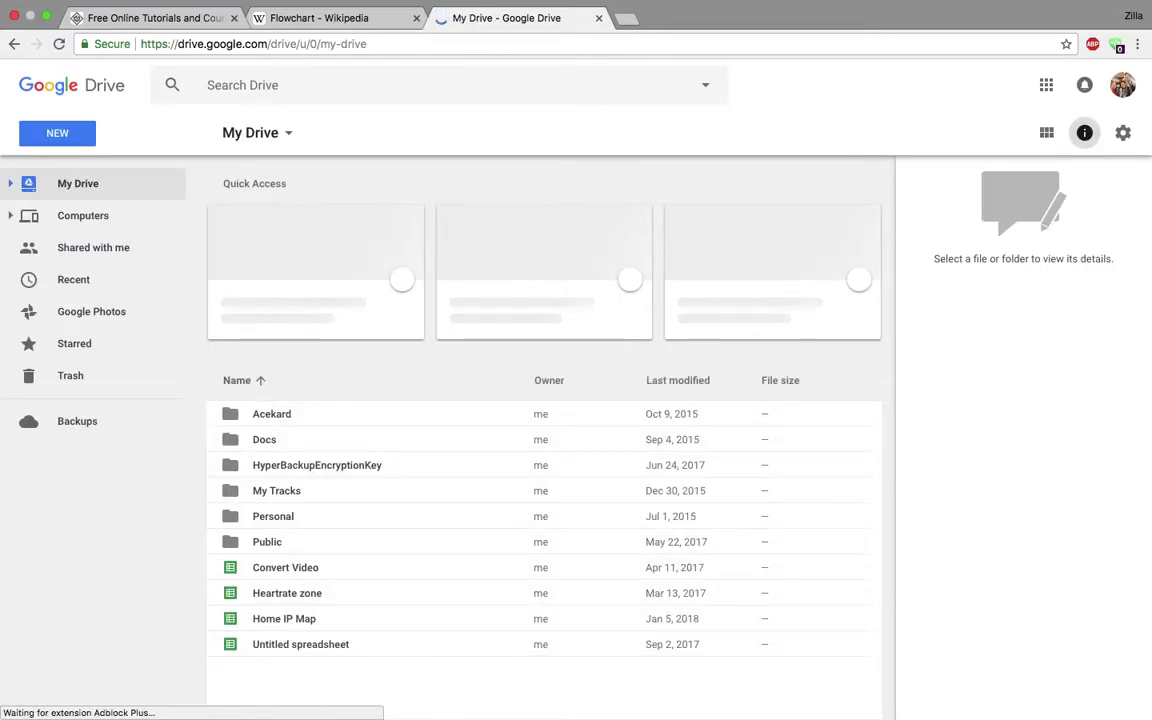
# Create a new Google Sheets spreadsheet in My Drive
pyautogui.click(66, 135)
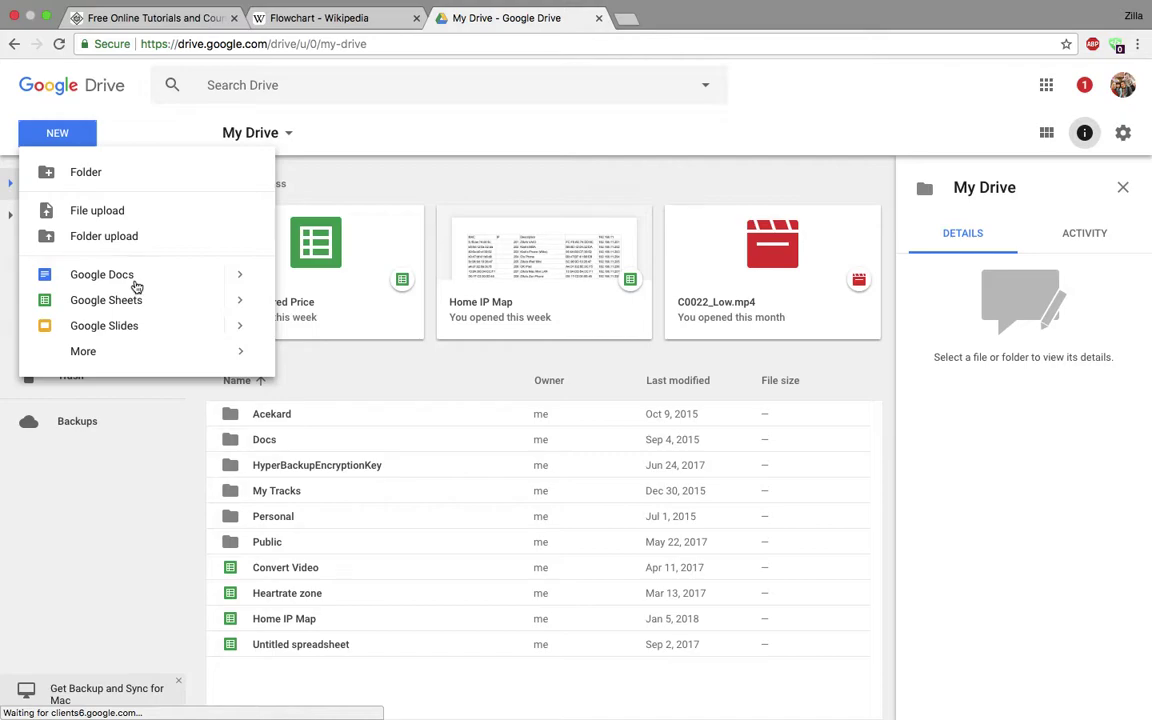
pyautogui.moveTo(250, 272)
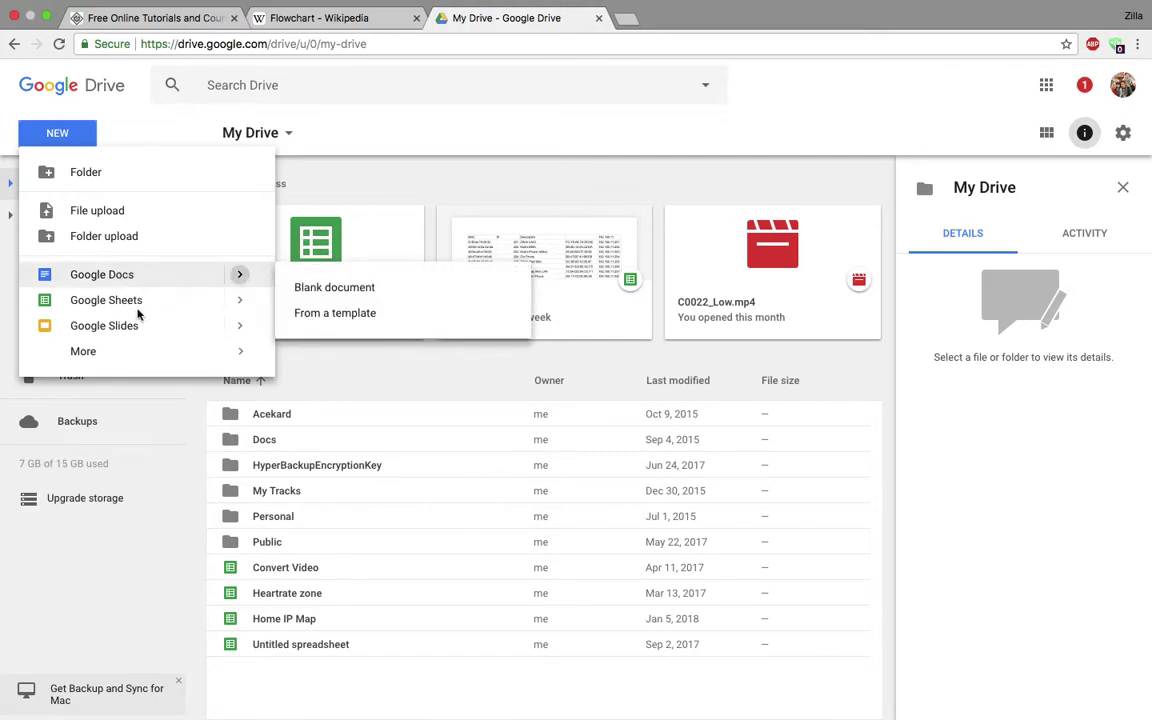
pyautogui.click(187, 303)
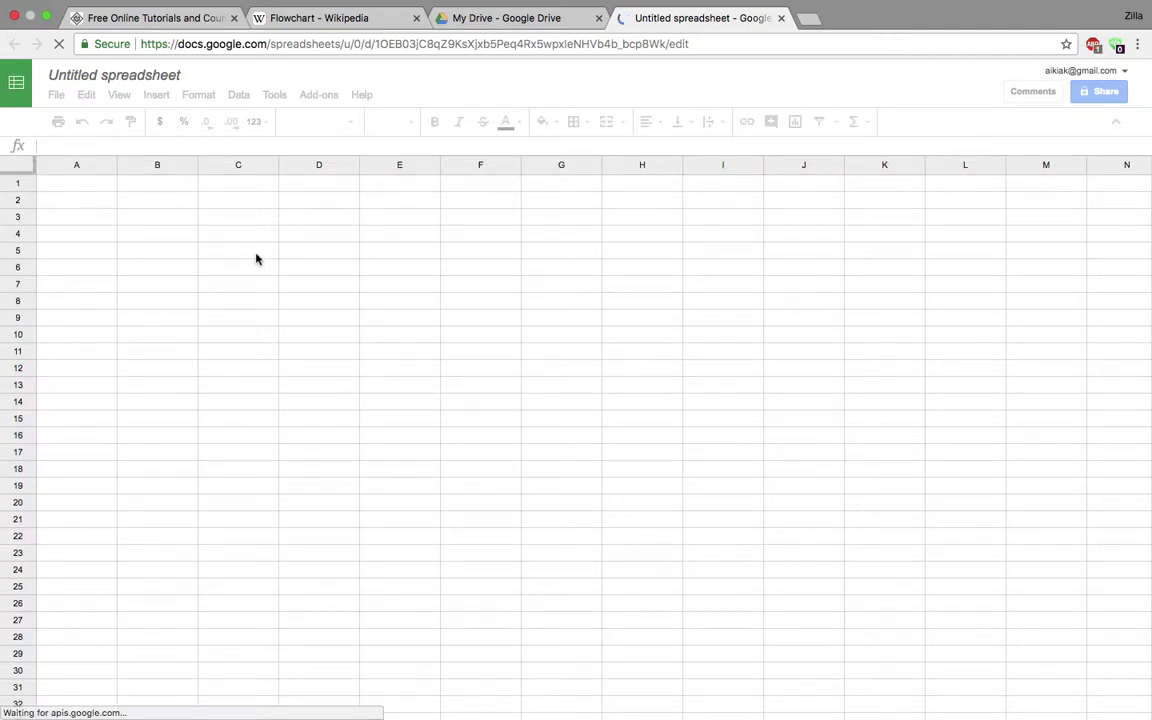
pyautogui.click(84, 206)
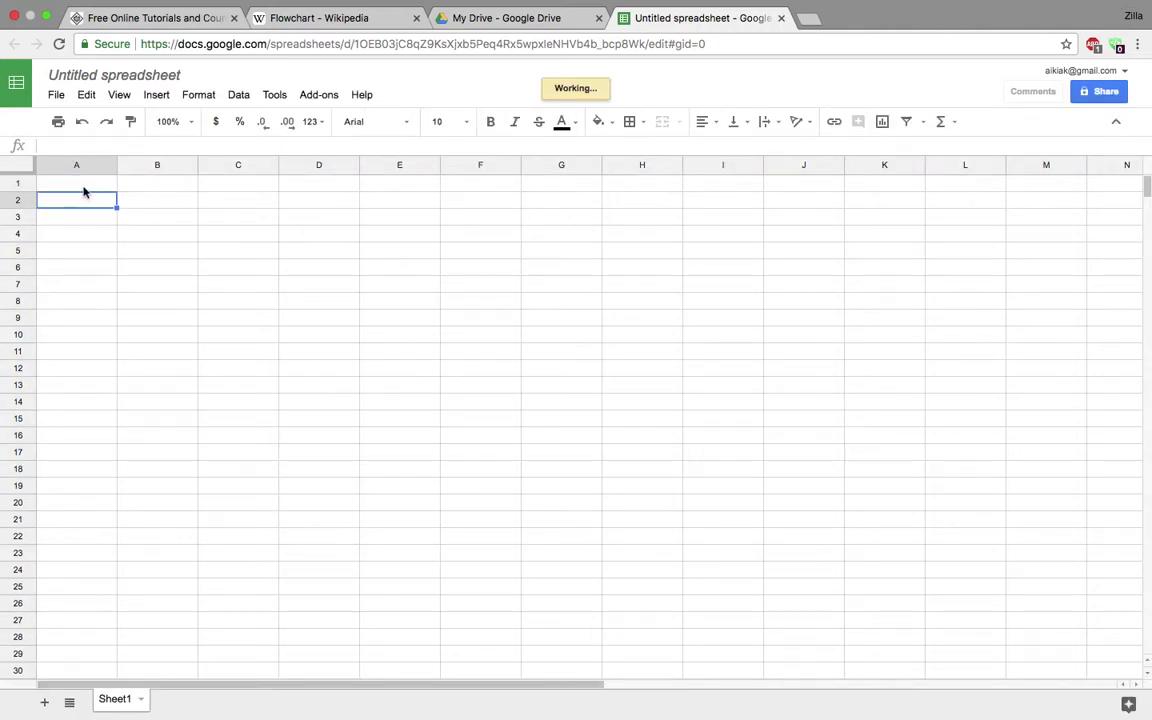
pyautogui.click(84, 187)
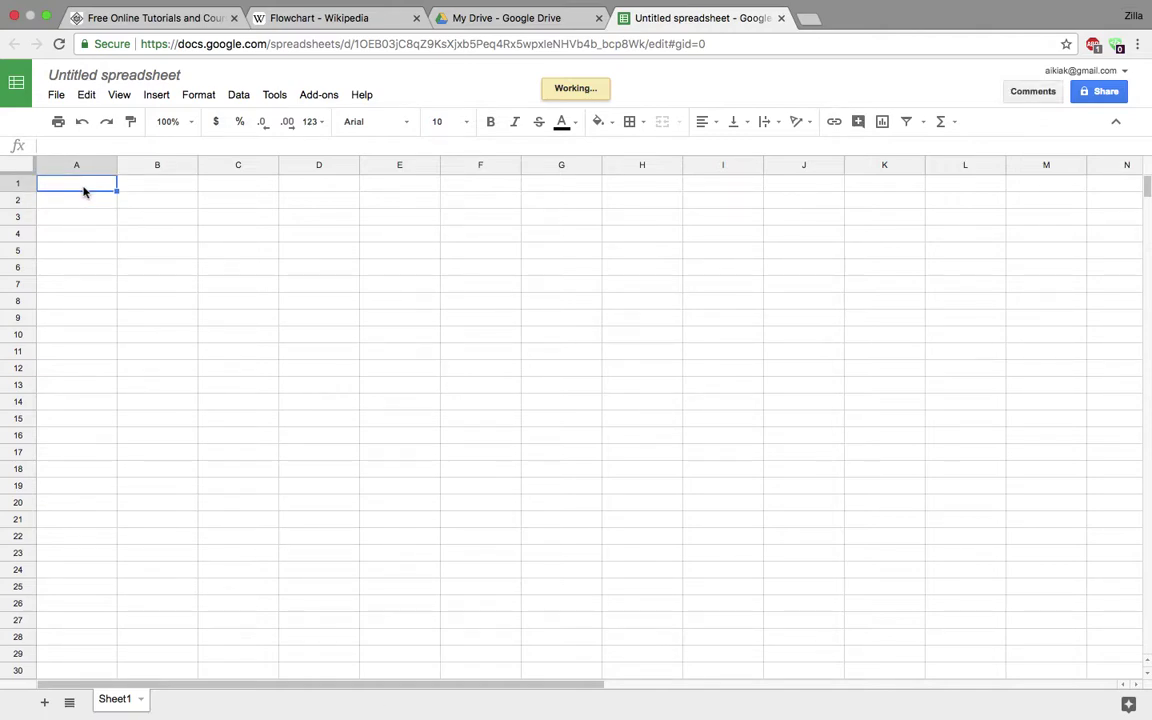
pyautogui.click(89, 204)
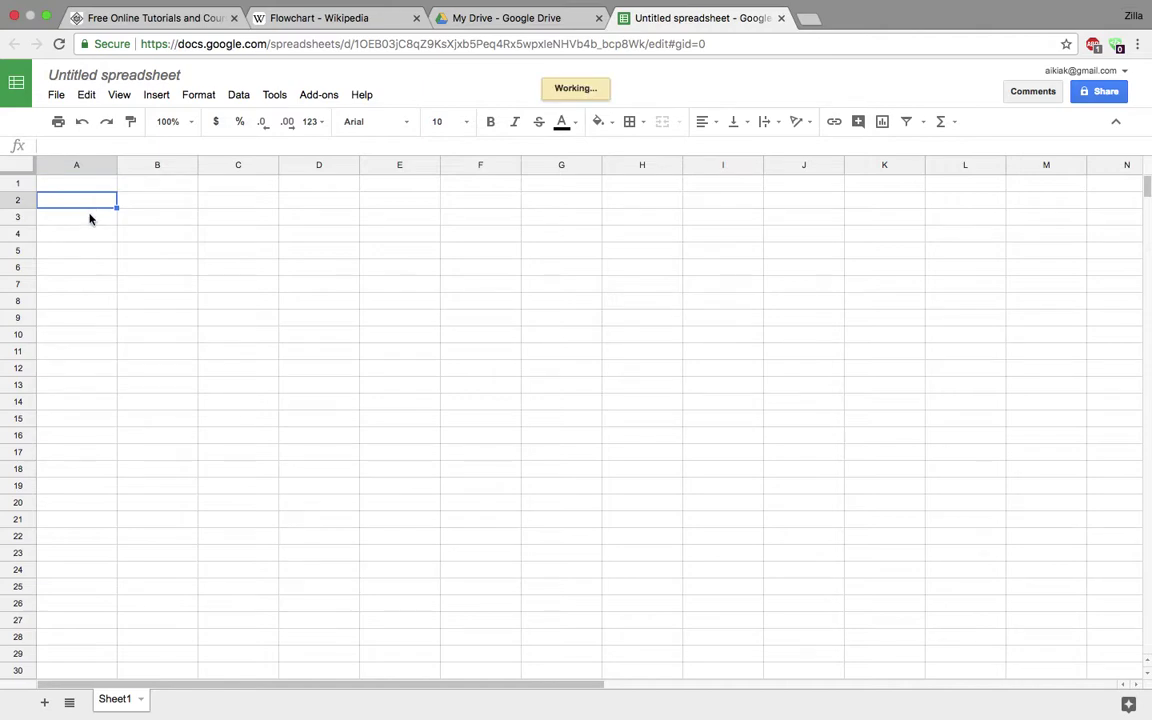
pyautogui.click(89, 219)
pyautogui.click(89, 239)
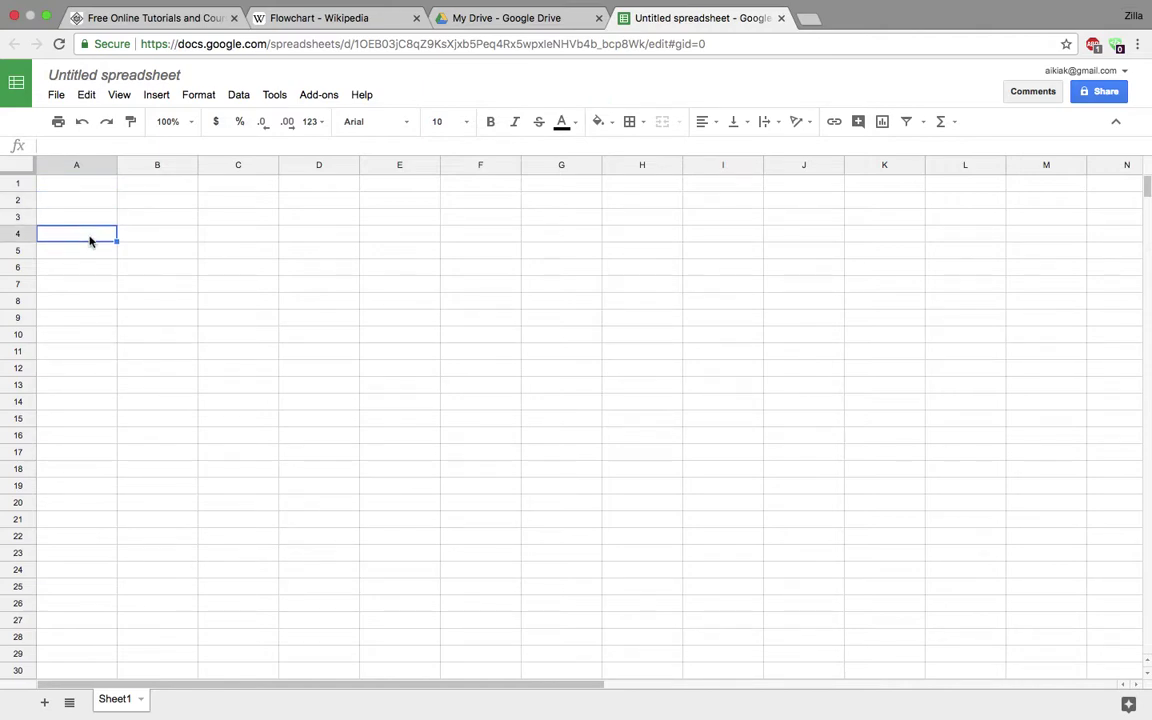
# Enter the value 40 in both cell A1 and cell A2
pyautogui.click(71, 187)
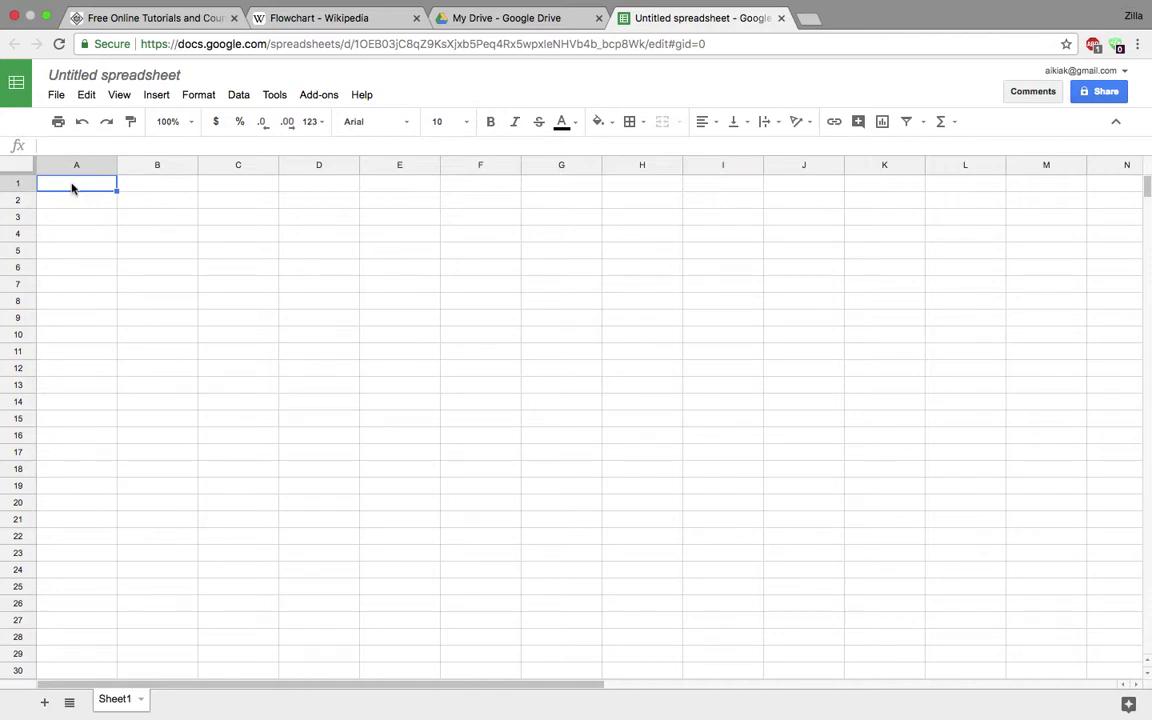
pyautogui.write('40')
pyautogui.press('Return')
pyautogui.write('40')
pyautogui.press('Return')
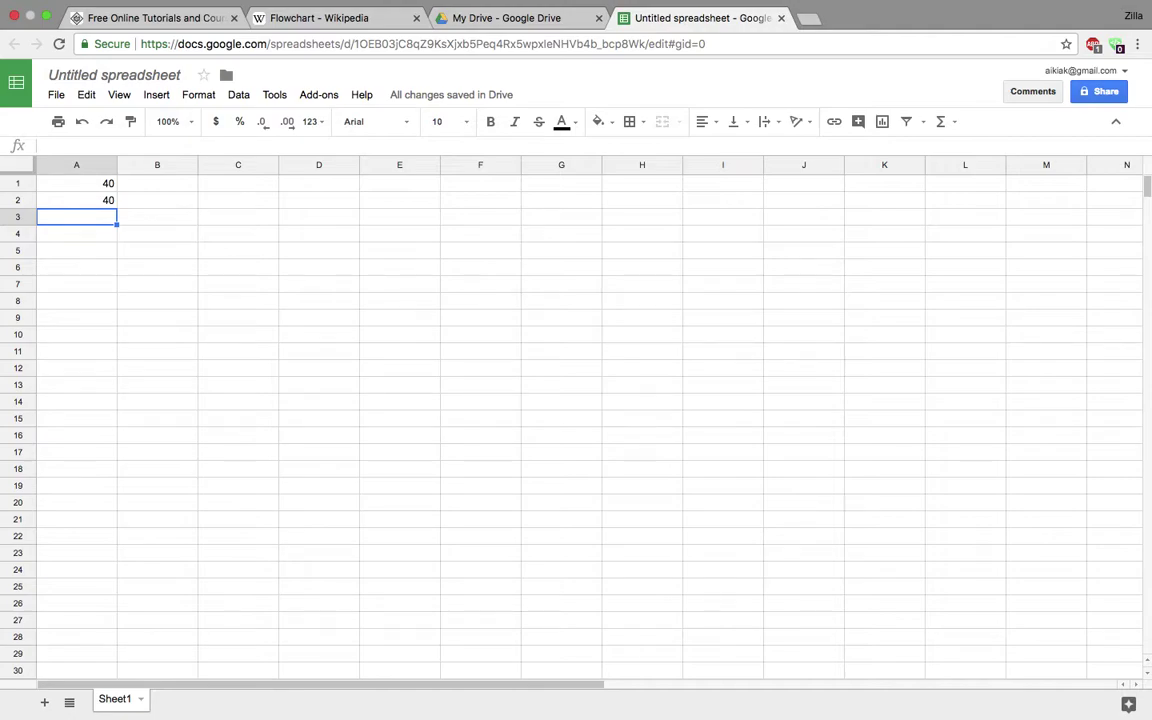
# Clear the contents of cells A1 and A2
pyautogui.click(95, 189)
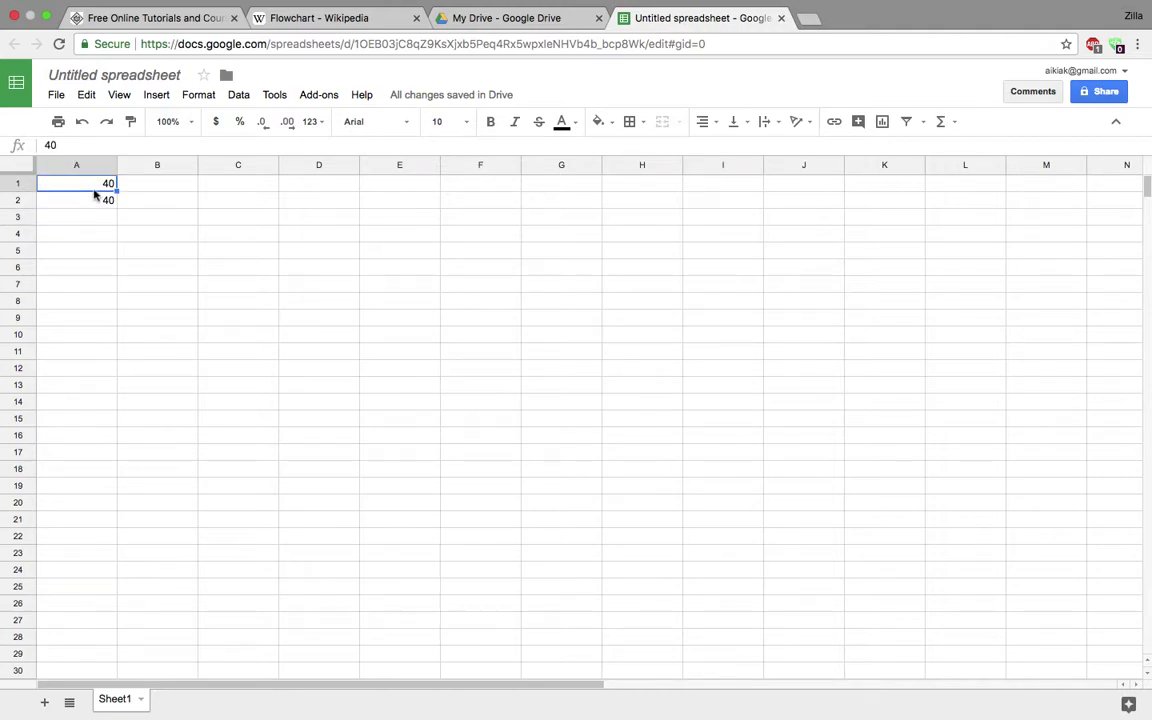
pyautogui.keyDown('shift'); pyautogui.click(105, 203); pyautogui.keyUp('shift')
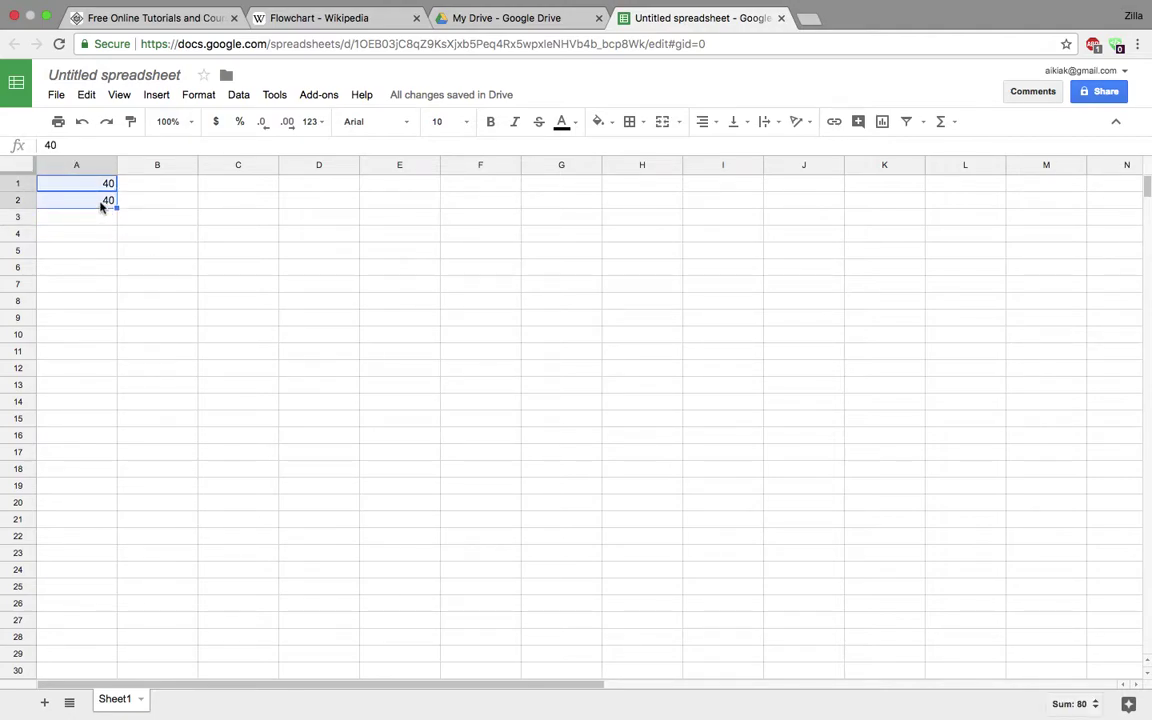
pyautogui.press('Delete')
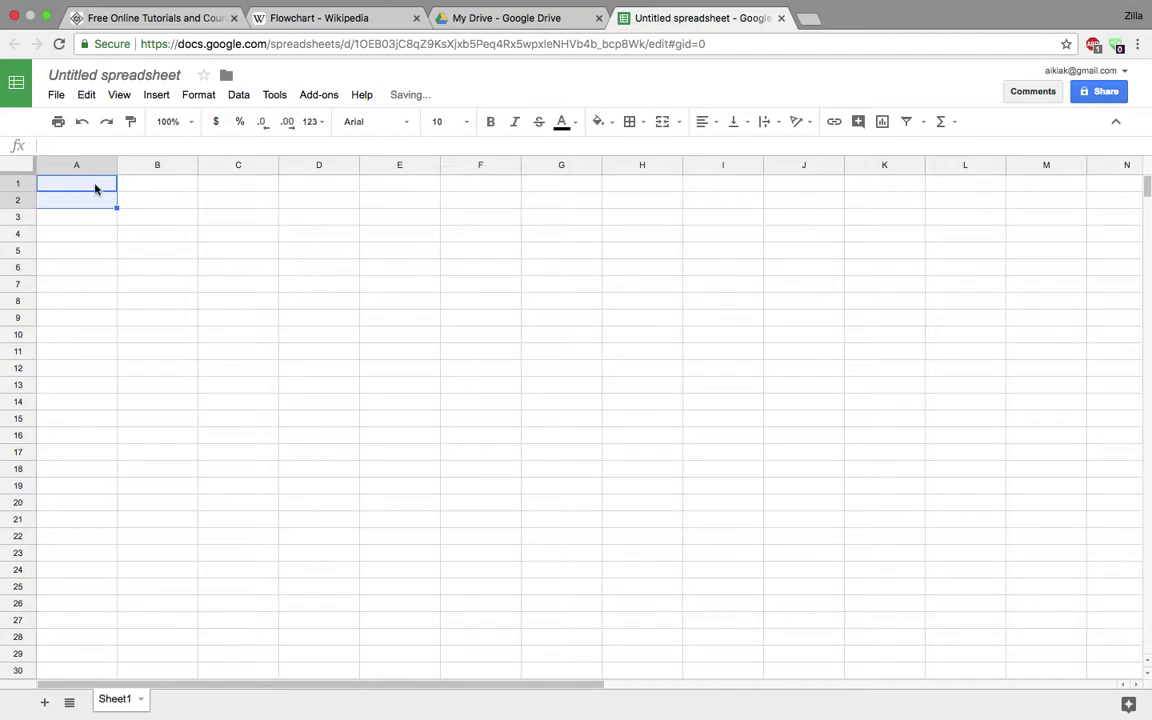
# Enter the number 1 in cell A1 and the letter a in cell B1, and reselect A1
pyautogui.click(95, 186)
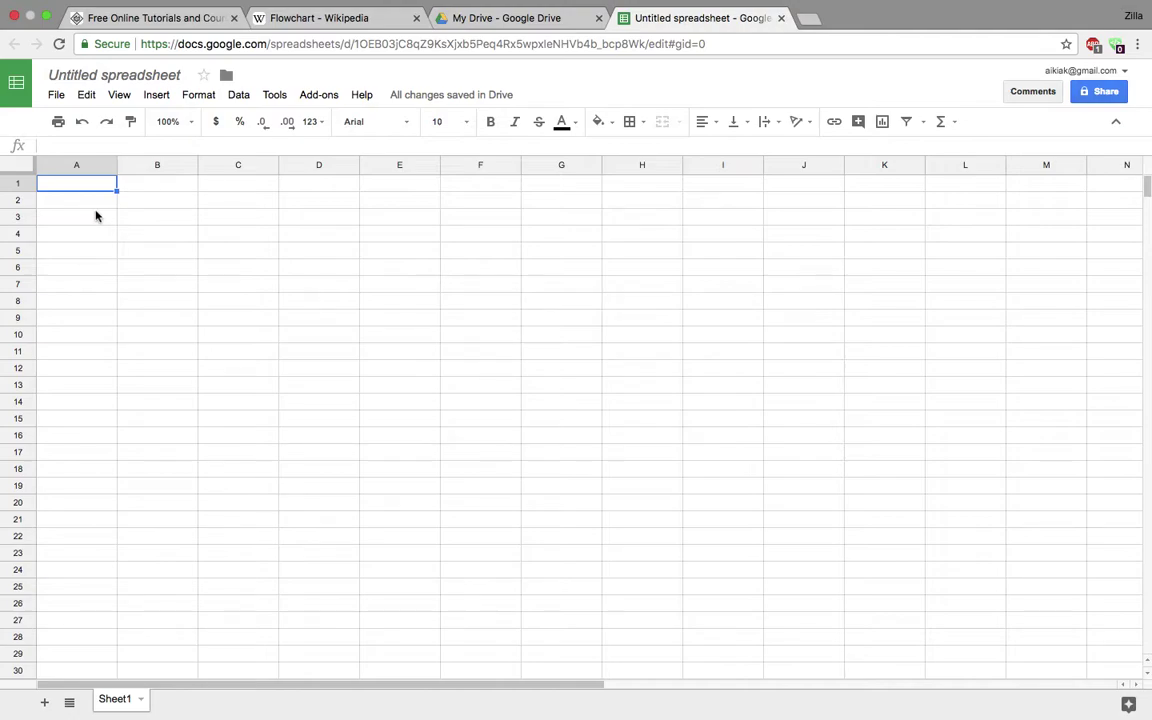
pyautogui.write('1')
pyautogui.press('Return')
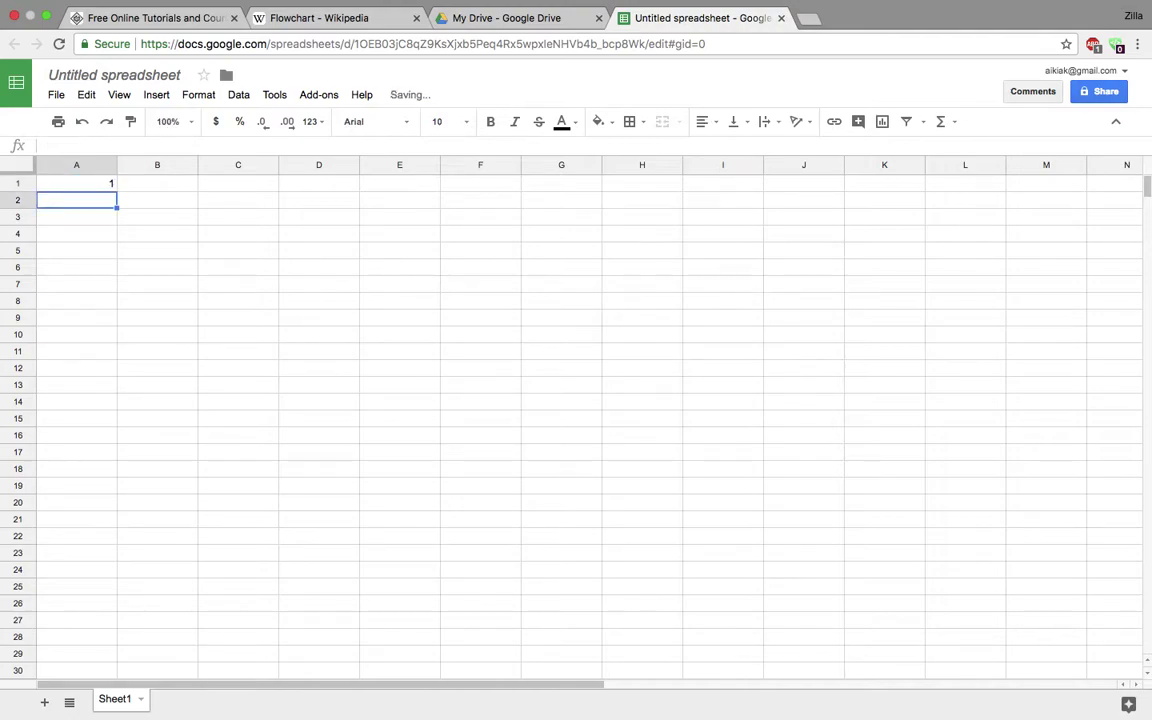
pyautogui.click(145, 194)
pyautogui.write('a')
pyautogui.press('Return')
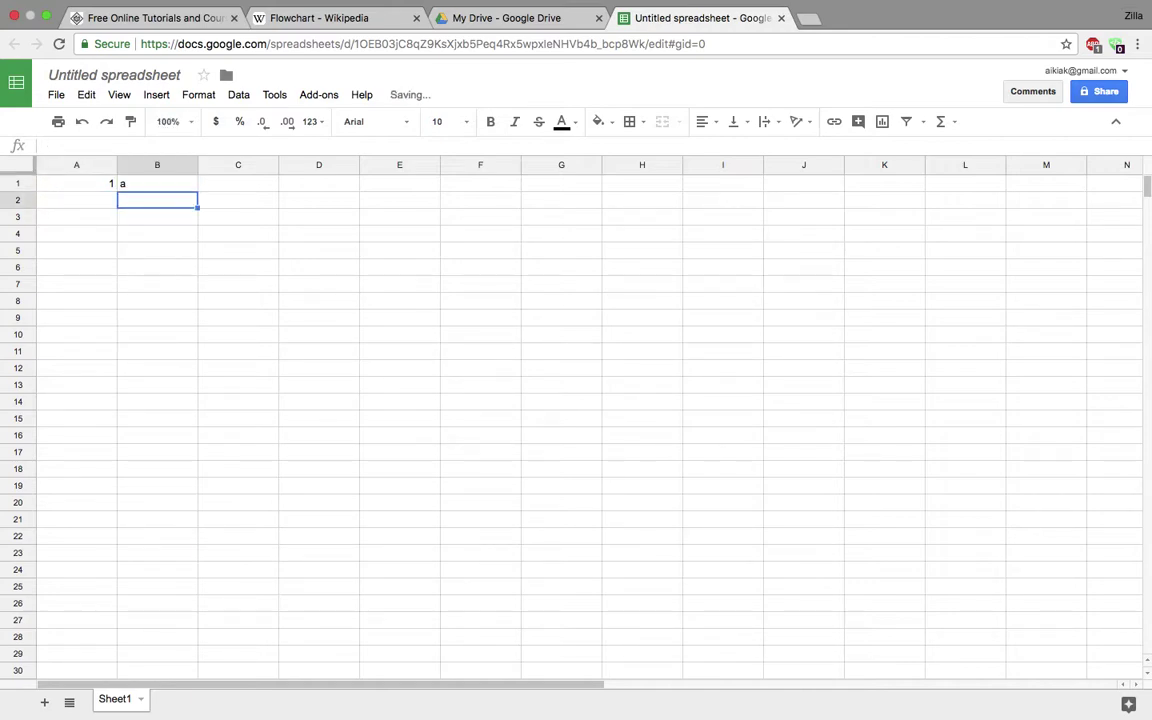
pyautogui.click(101, 186)
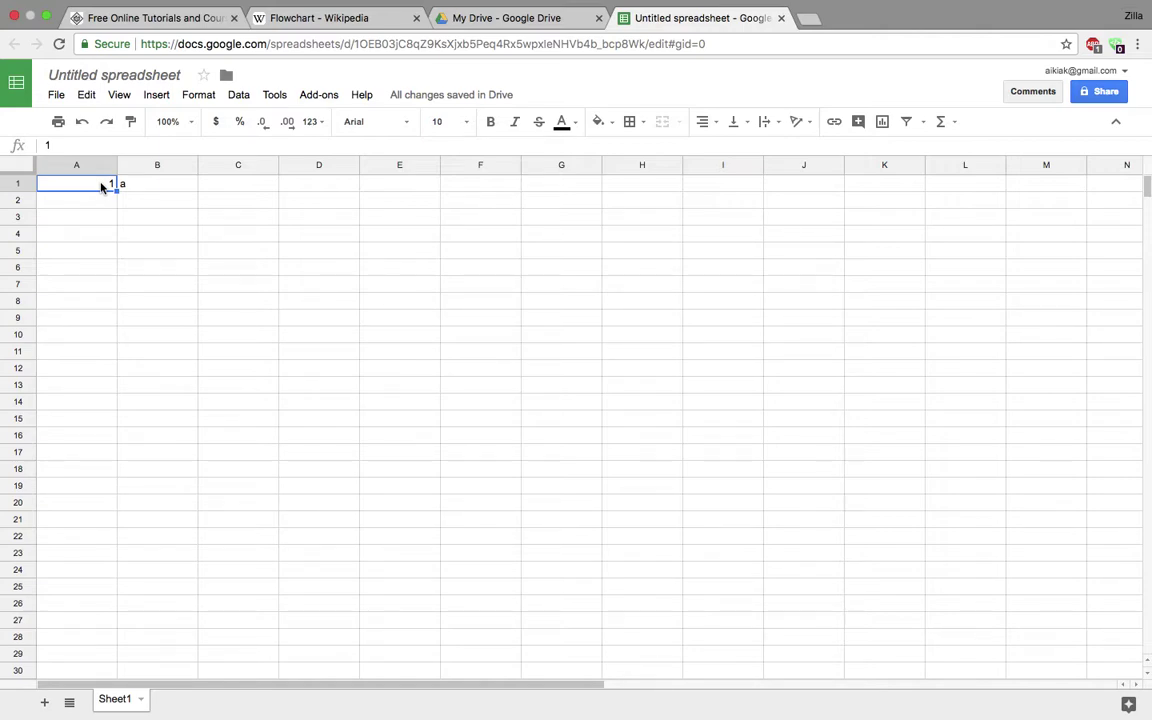
# Enter the mixed value 1a in cell C1
pyautogui.click(234, 183)
pyautogui.write('1a')
pyautogui.press('Return')
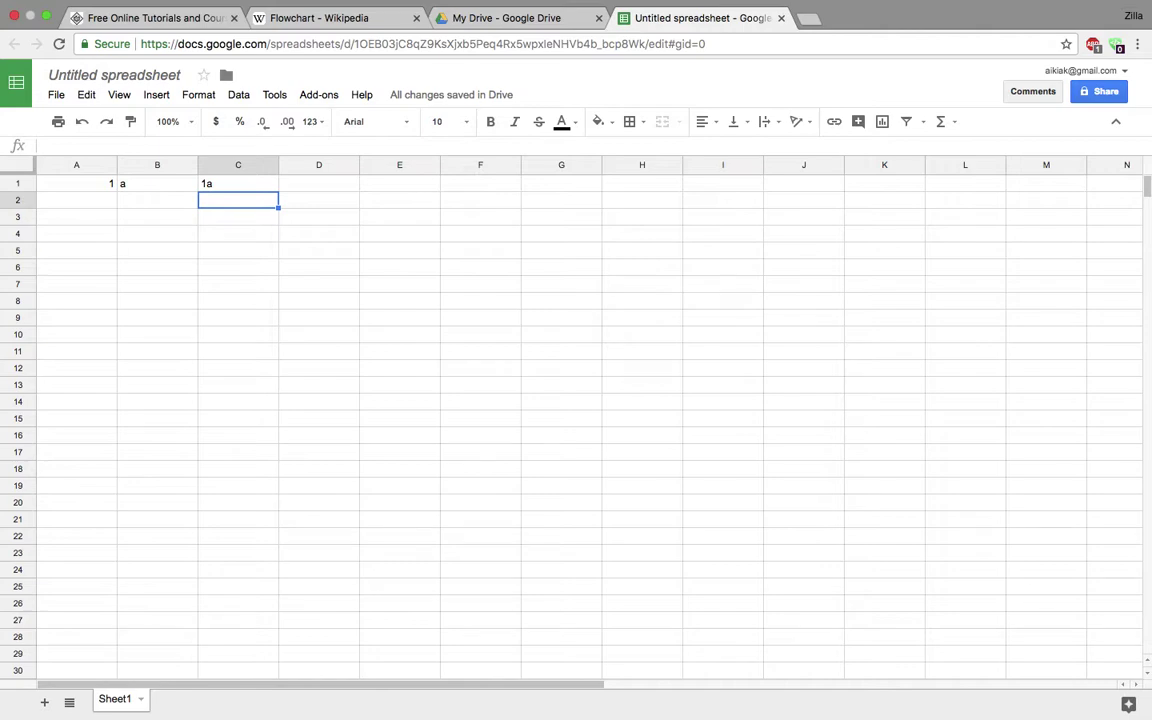
# Format the number in cell A1 as plain text
pyautogui.click(100, 189)
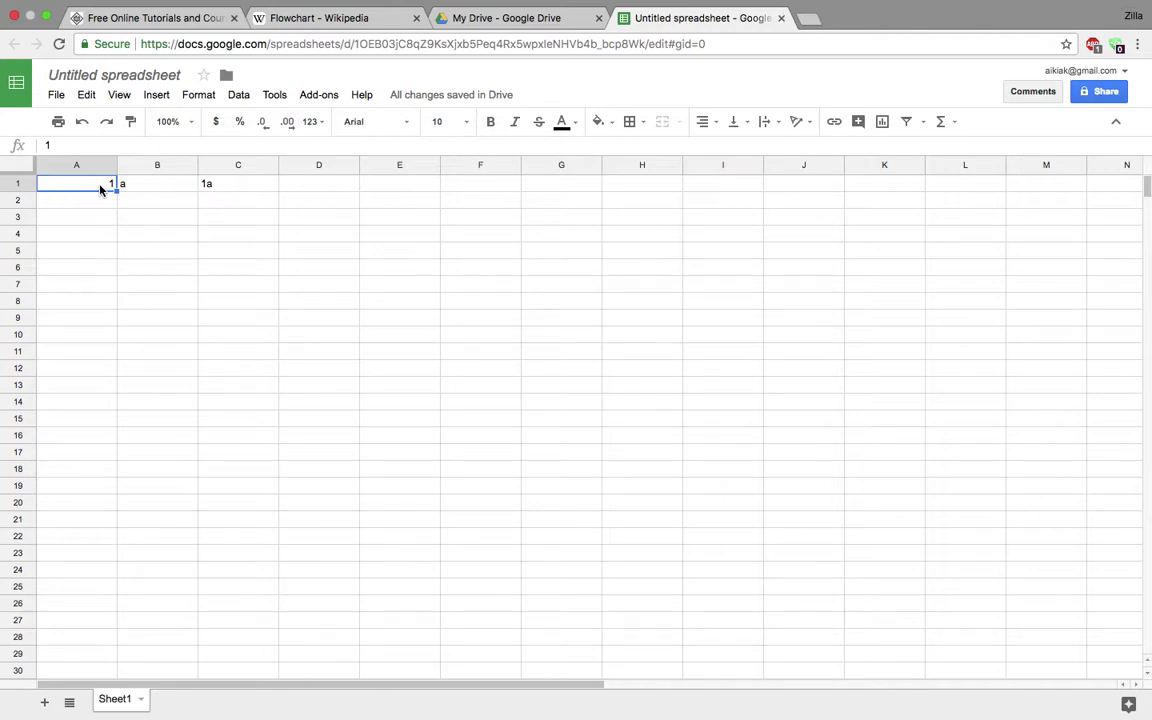
pyautogui.rightClick(101, 189)
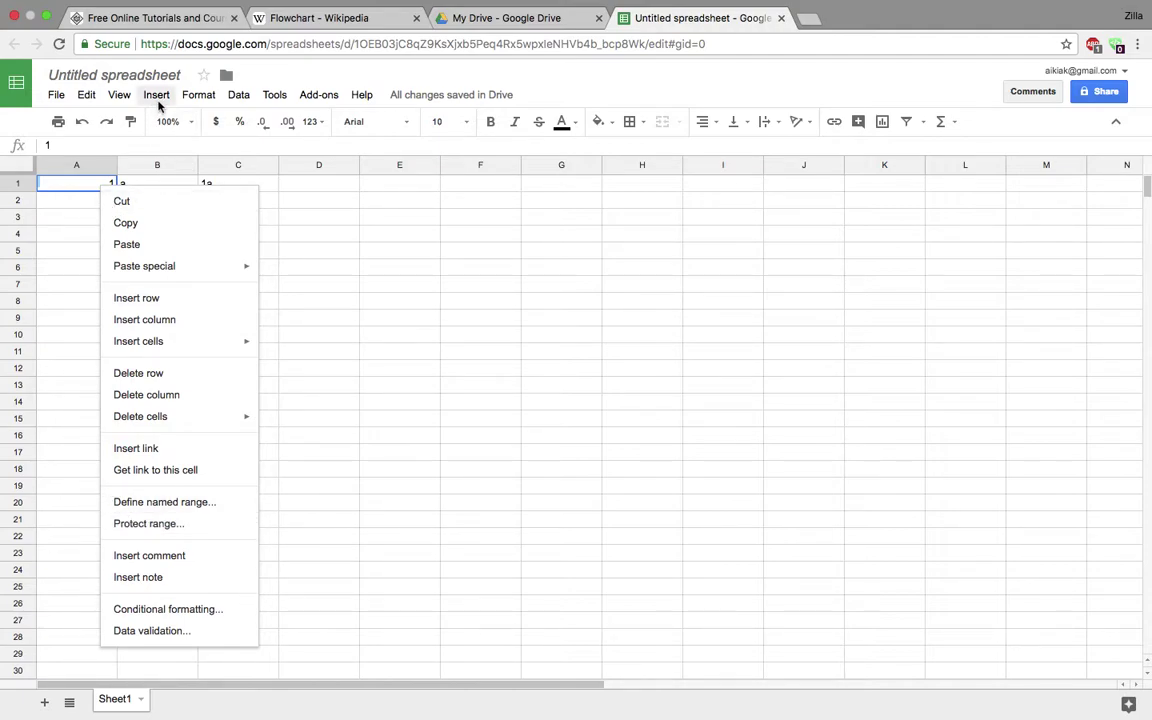
pyautogui.click(196, 96)
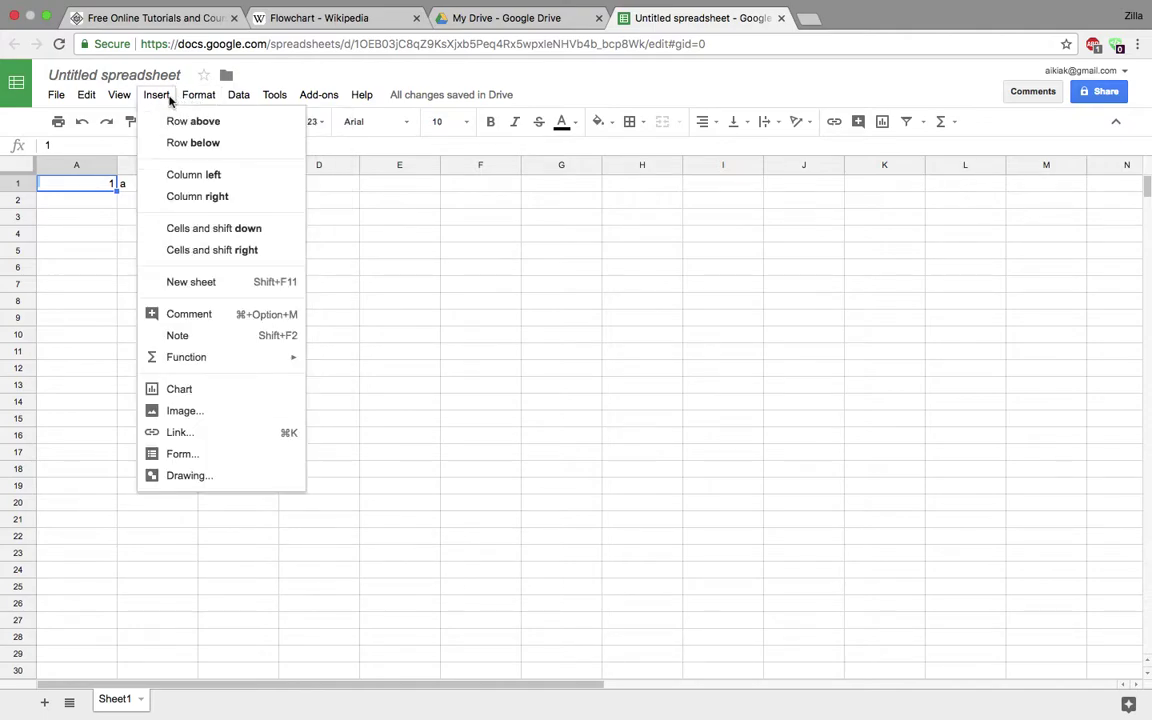
pyautogui.moveTo(127, 98)
pyautogui.moveTo(90, 100)
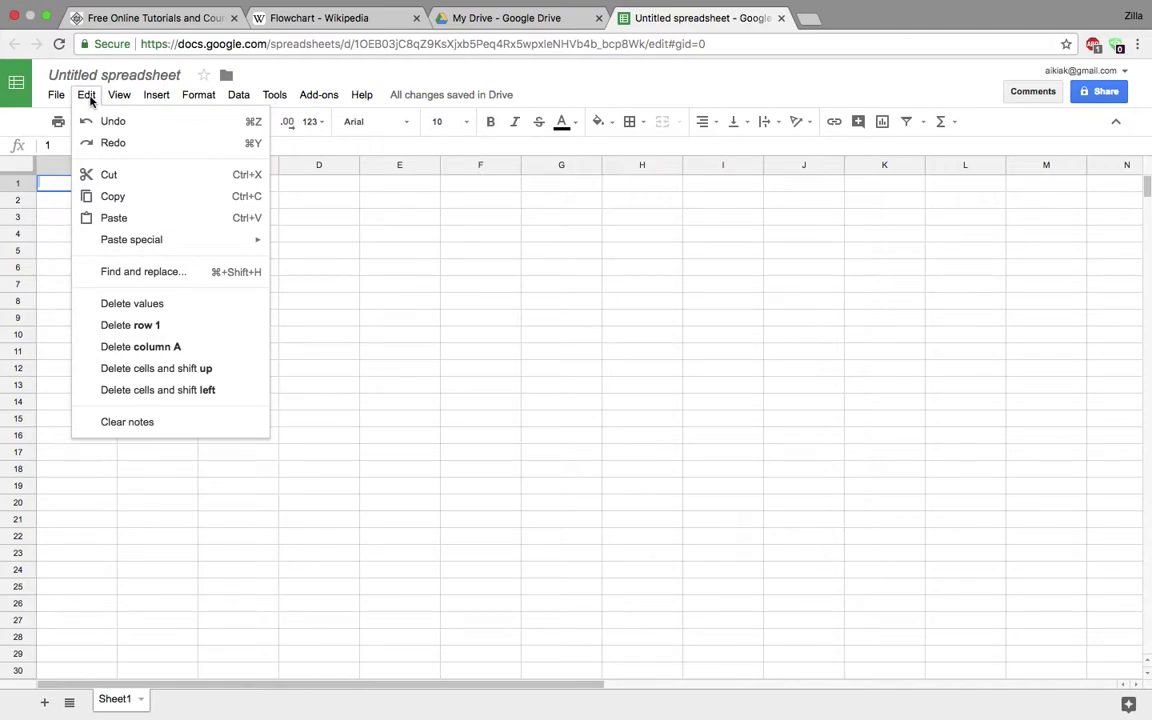
pyautogui.moveTo(200, 101)
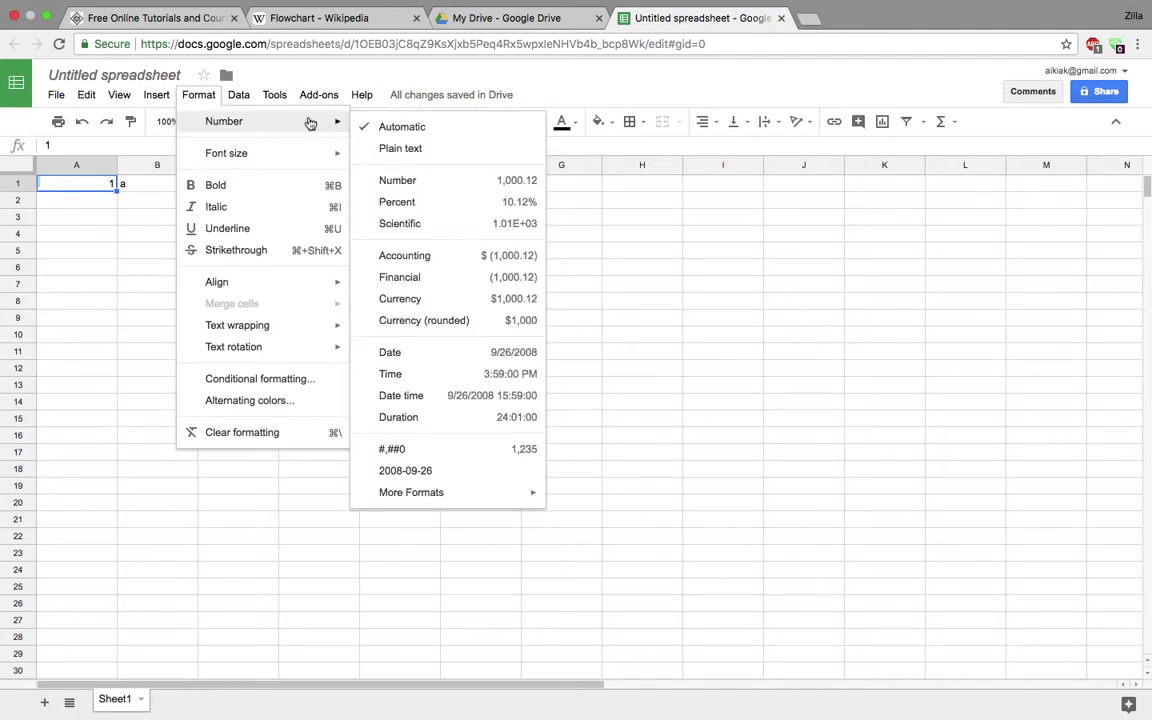
pyautogui.click(405, 149)
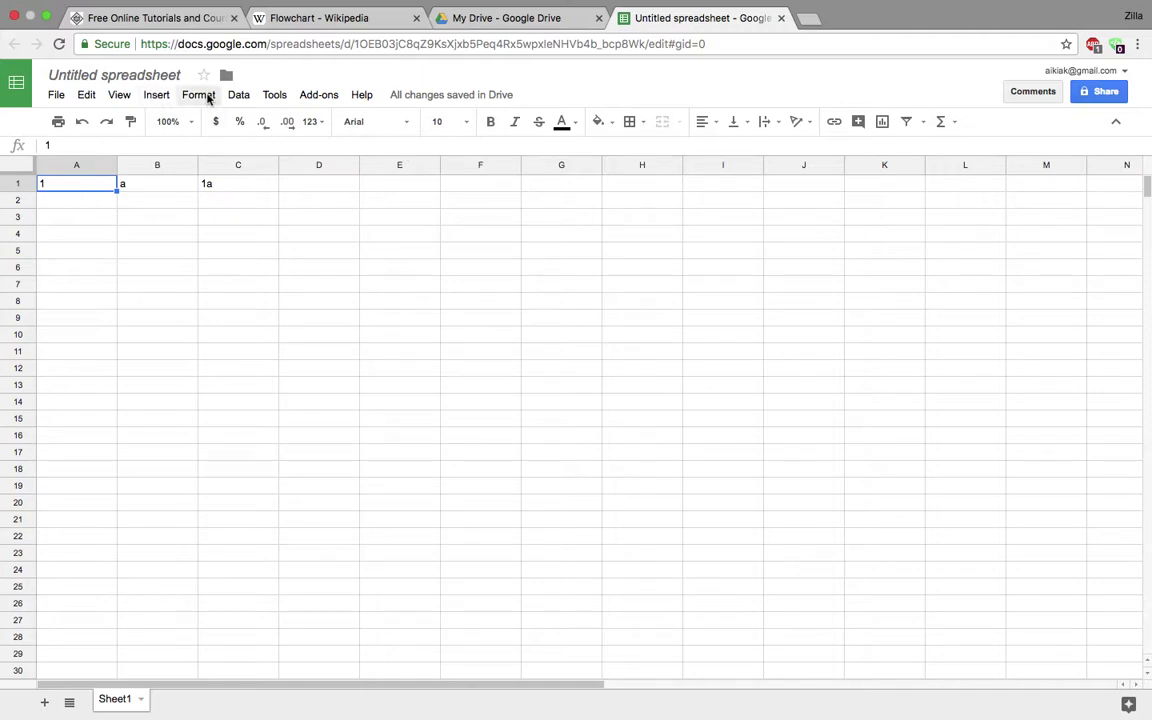
# Review the number format options available for cell A1, including the date format, and leave without choosing one
pyautogui.click(199, 95)
pyautogui.moveTo(226, 122)
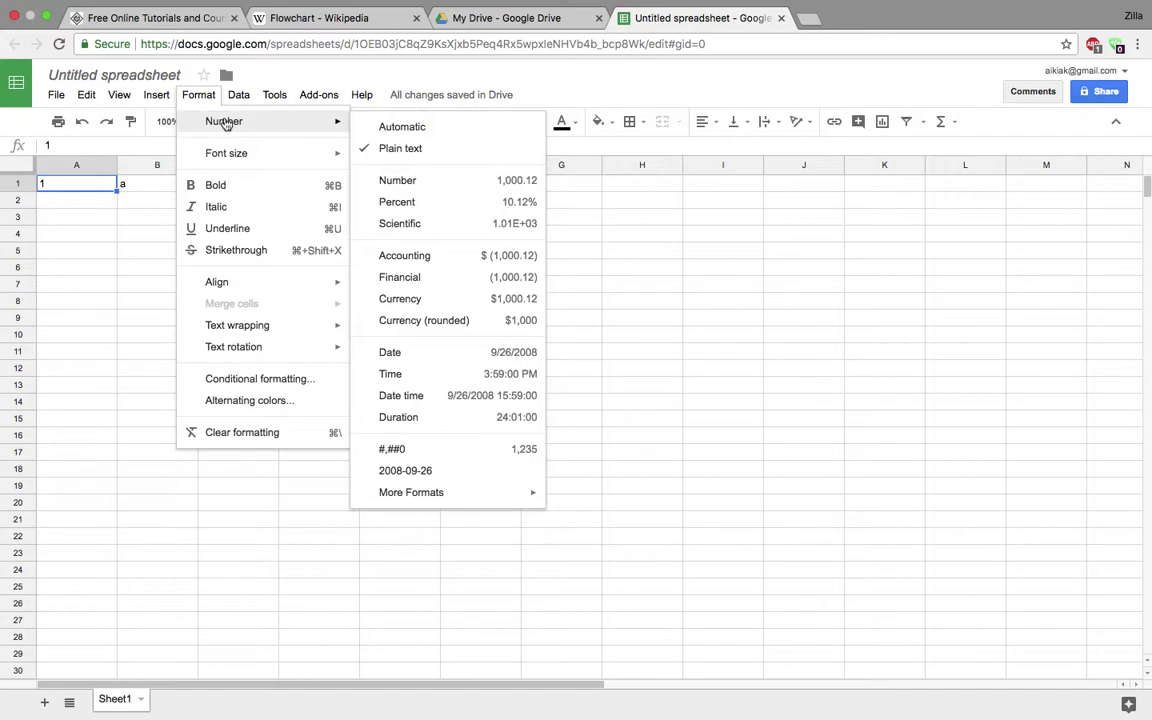
pyautogui.moveTo(271, 110)
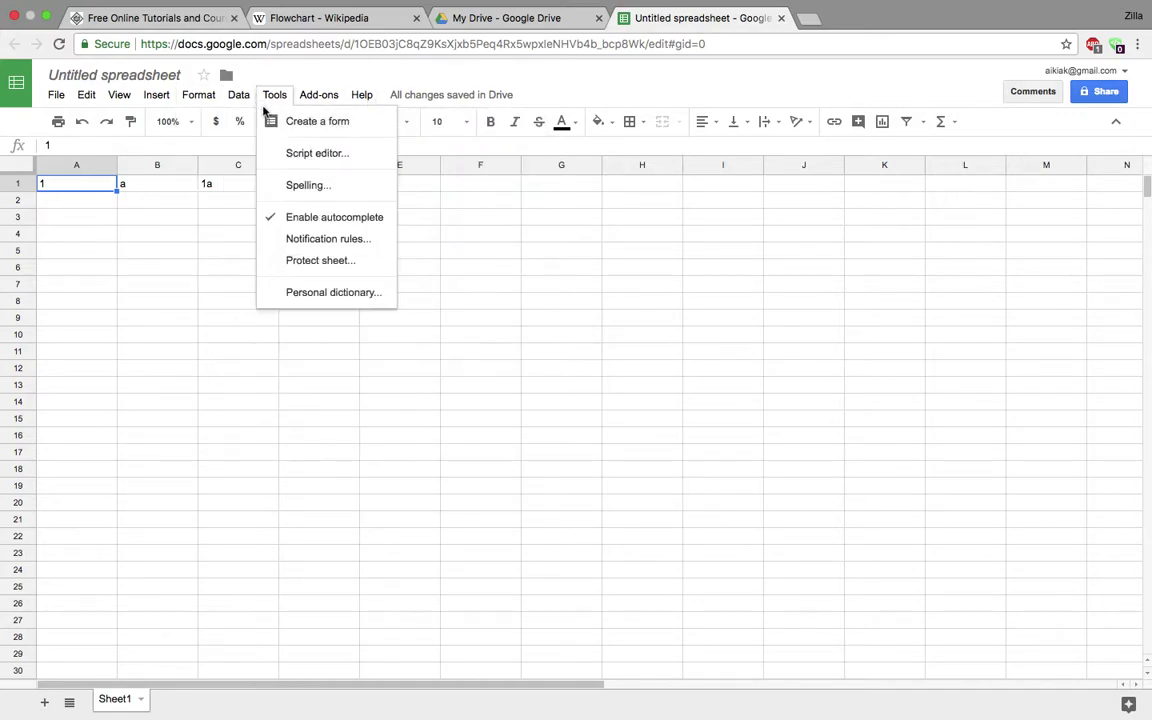
pyautogui.moveTo(200, 99)
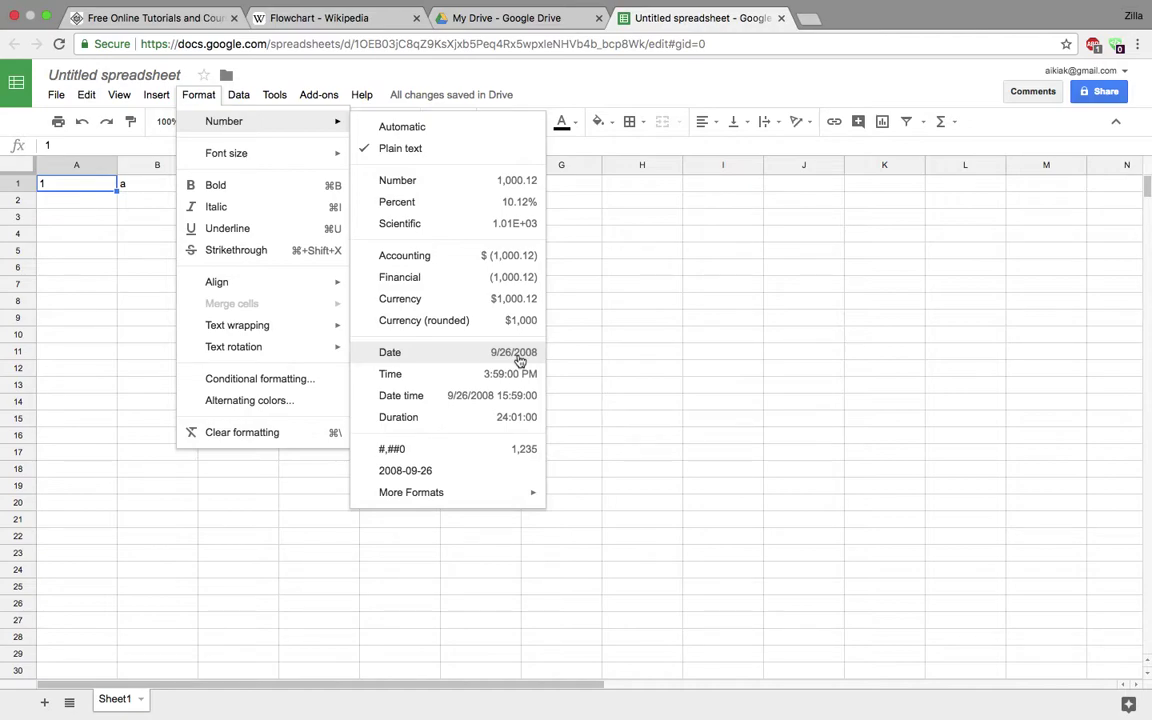
pyautogui.click(598, 317)
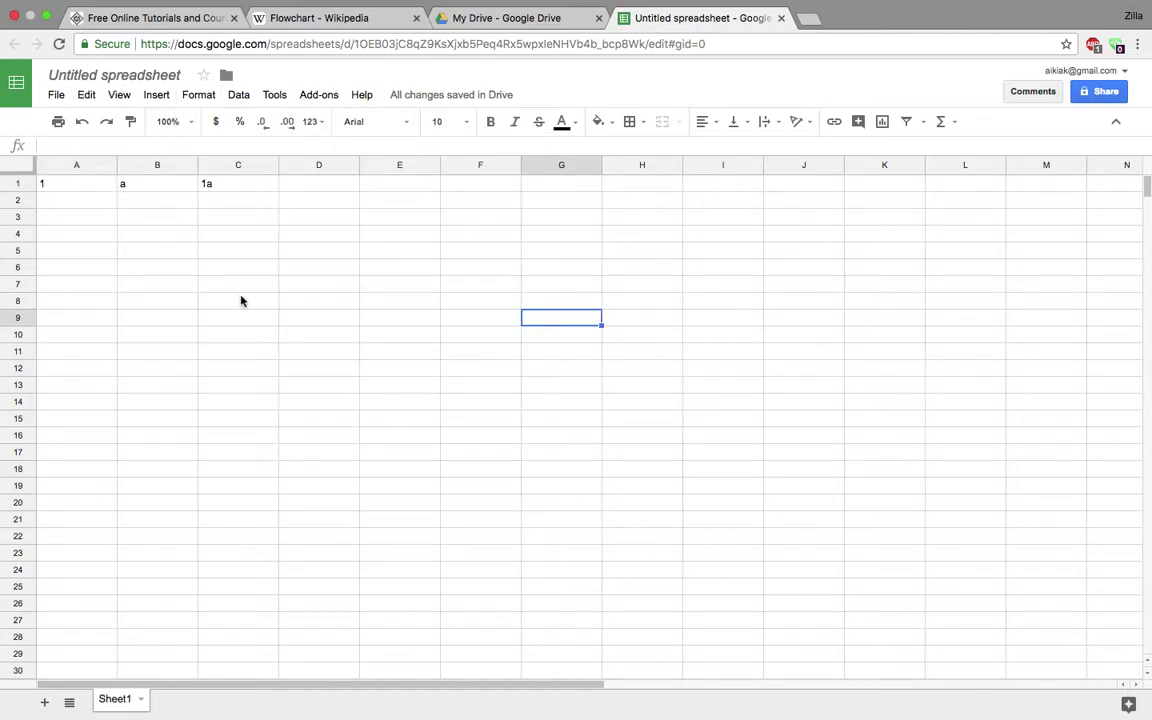
# Clear the contents of cells A1 through C1
pyautogui.click(60, 184)
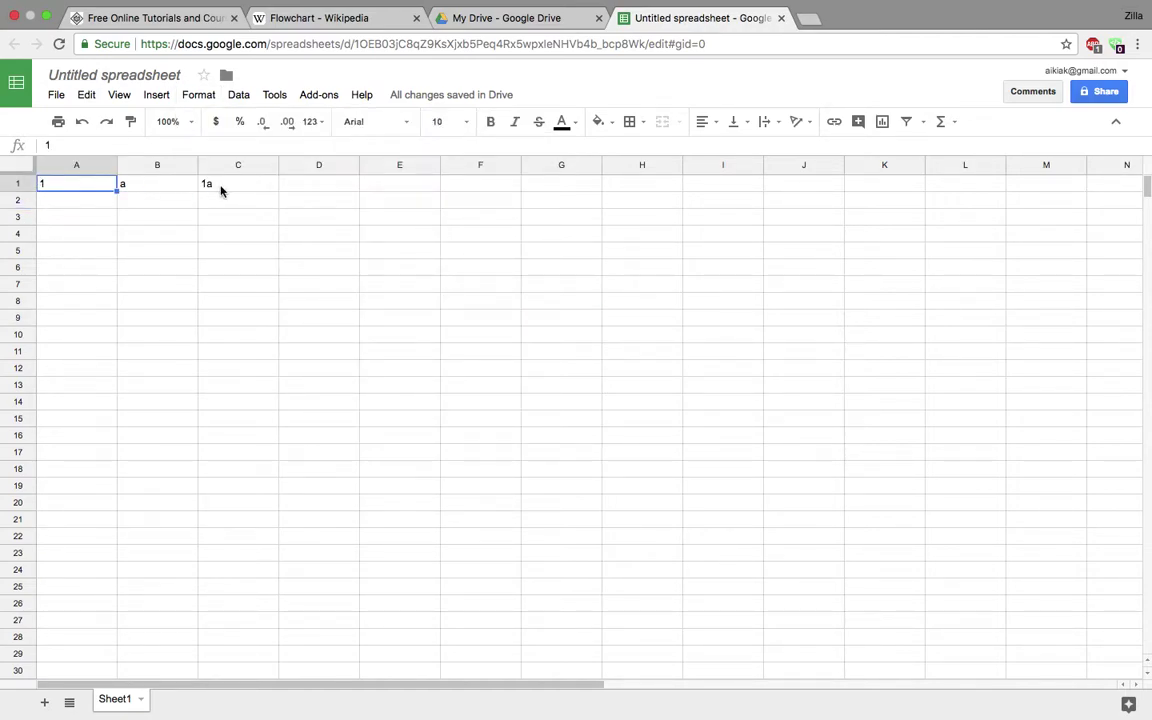
pyautogui.keyDown('shift'); pyautogui.click(221, 190); pyautogui.keyUp('shift')
pyautogui.press('Delete')
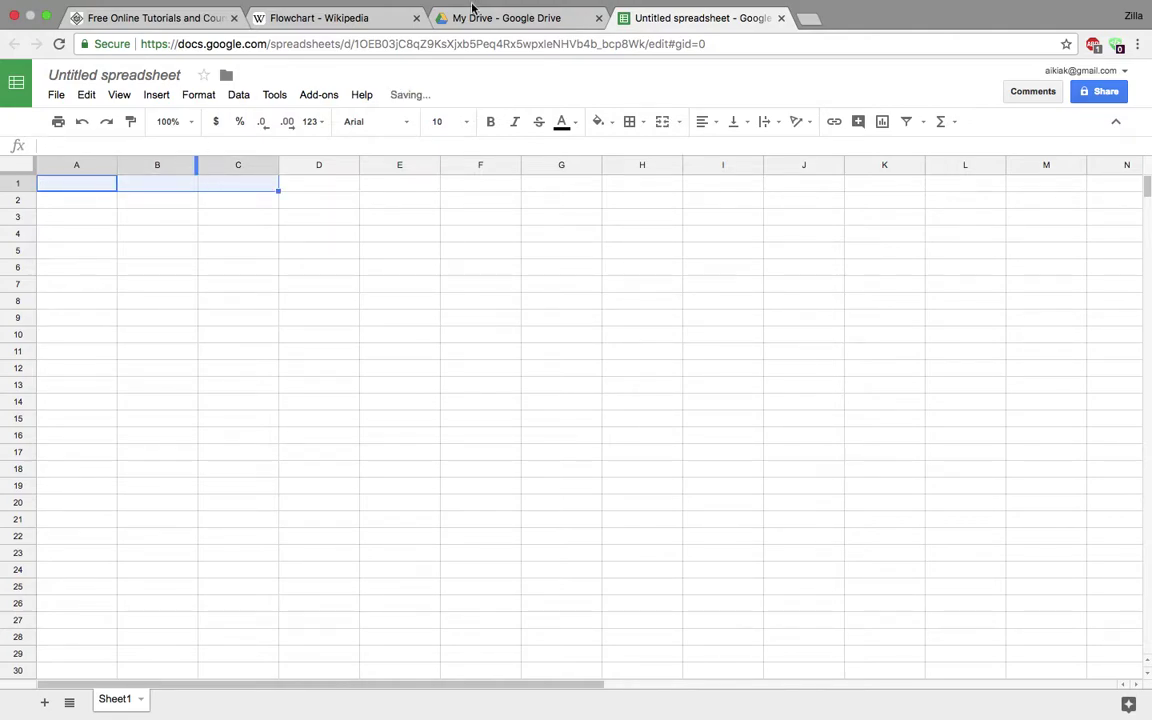
# Open the Car Compared Price spreadsheet from My Drive and select the Brand header in cell A1
pyautogui.click(515, 20)
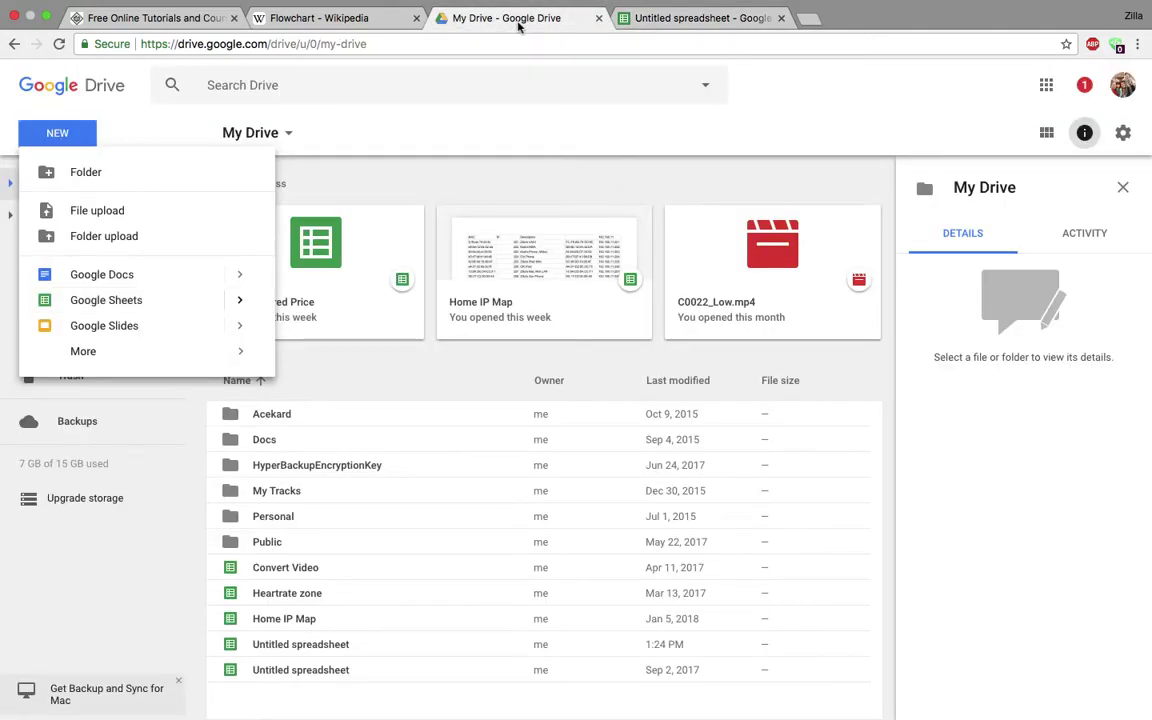
pyautogui.doubleClick(328, 261)
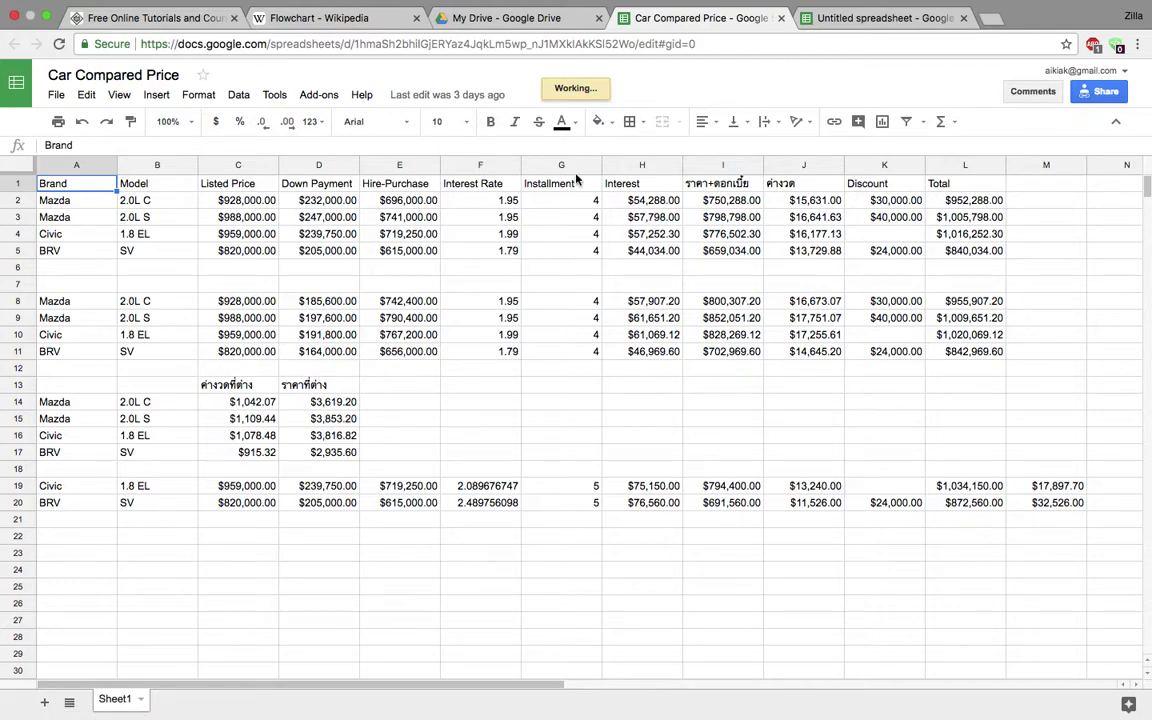
pyautogui.click(85, 200)
pyautogui.click(81, 187)
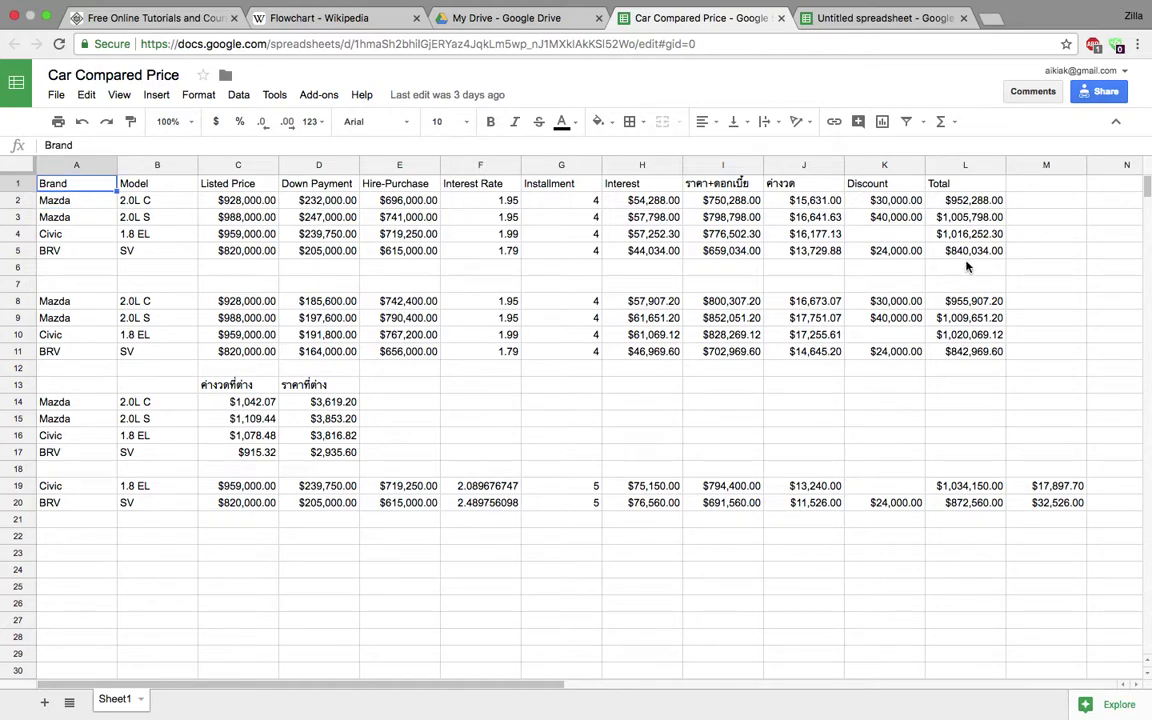
# Examine the first Mazda row's model, listed price and down payment, including the down payment formula in D2
pyautogui.click(168, 210)
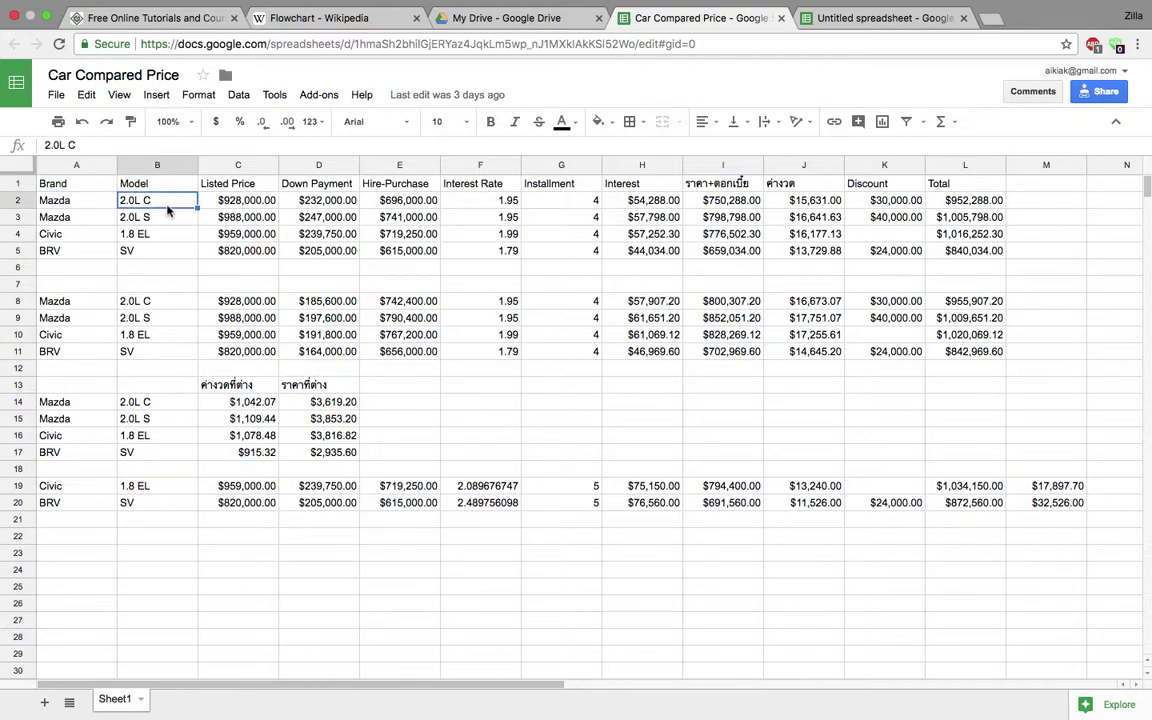
pyautogui.click(251, 211)
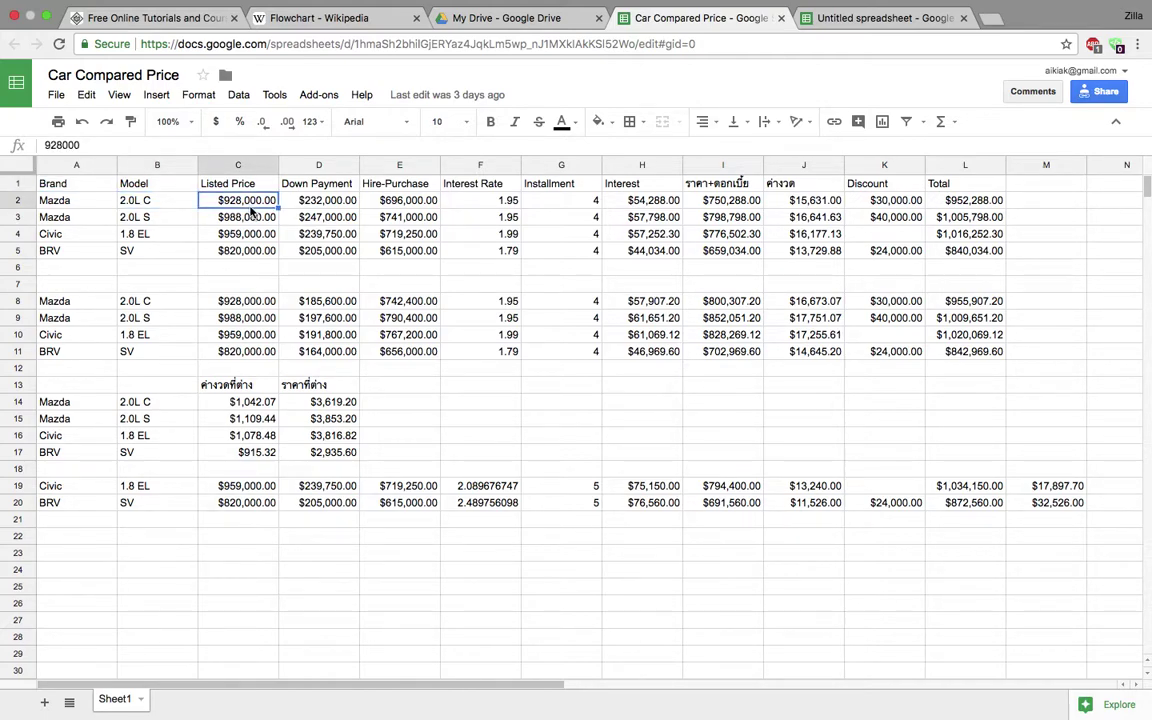
pyautogui.click(317, 205)
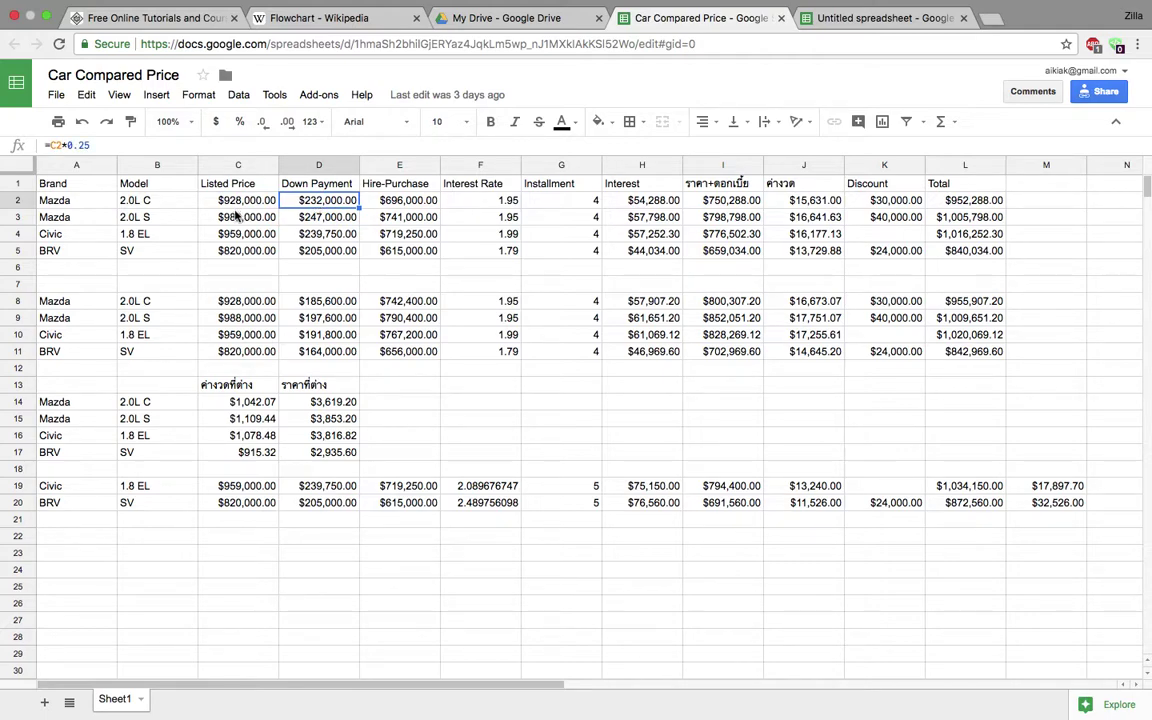
pyautogui.click(98, 146)
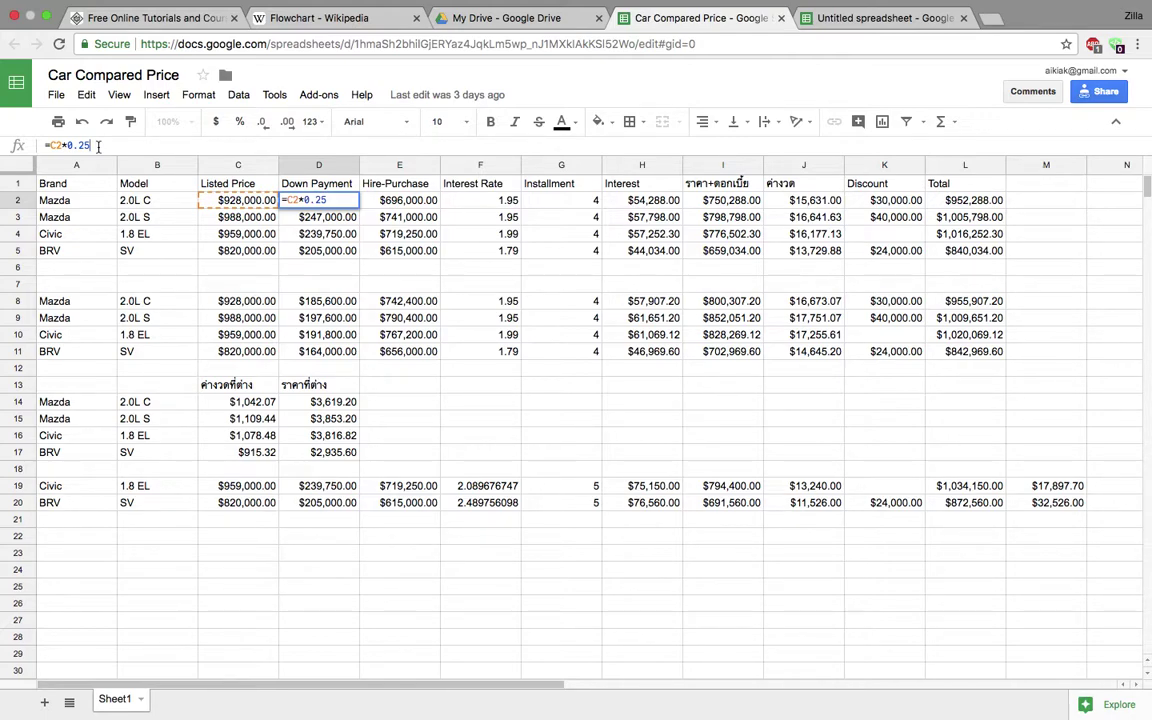
pyautogui.press('Escape')
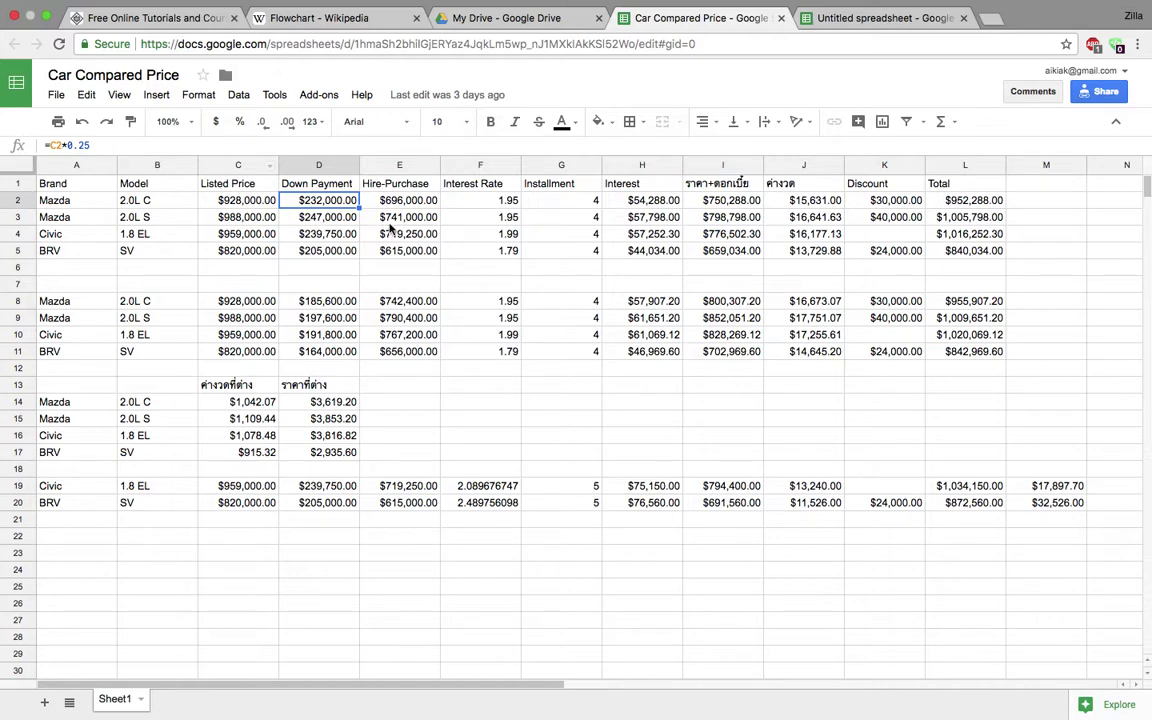
# Enter the formula =C2*25/100 in cell M2 to calculate 25 percent of the first Mazda's listed price
pyautogui.click(1053, 205)
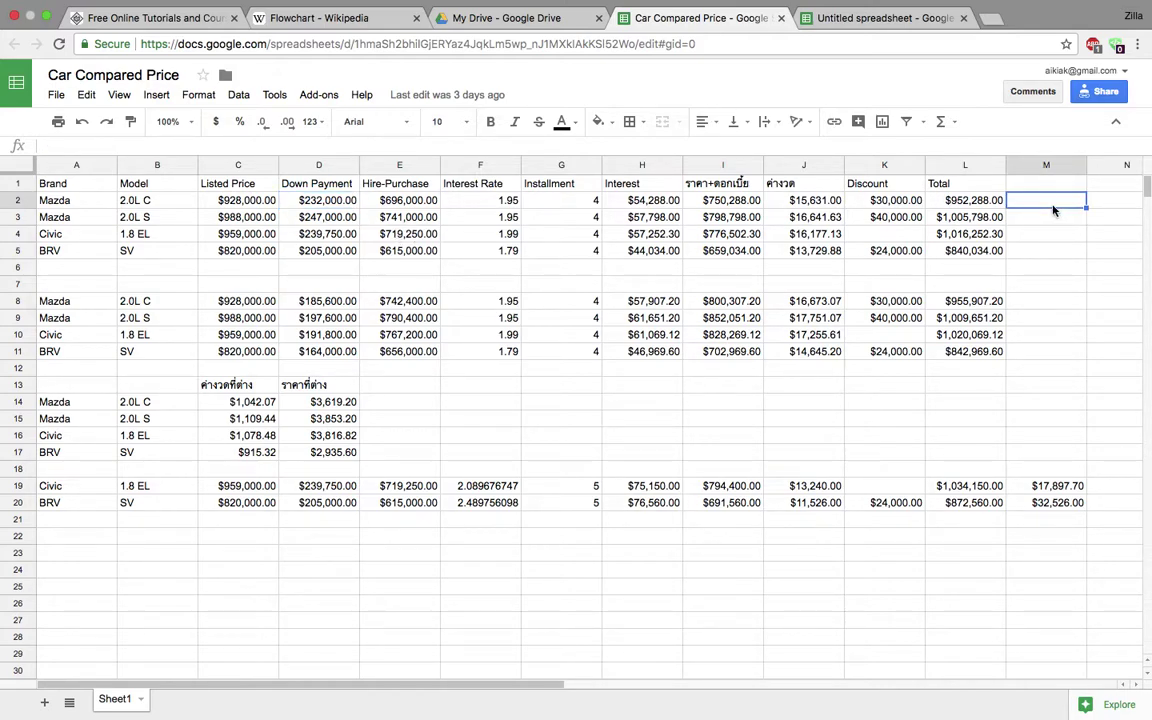
pyautogui.write('=')
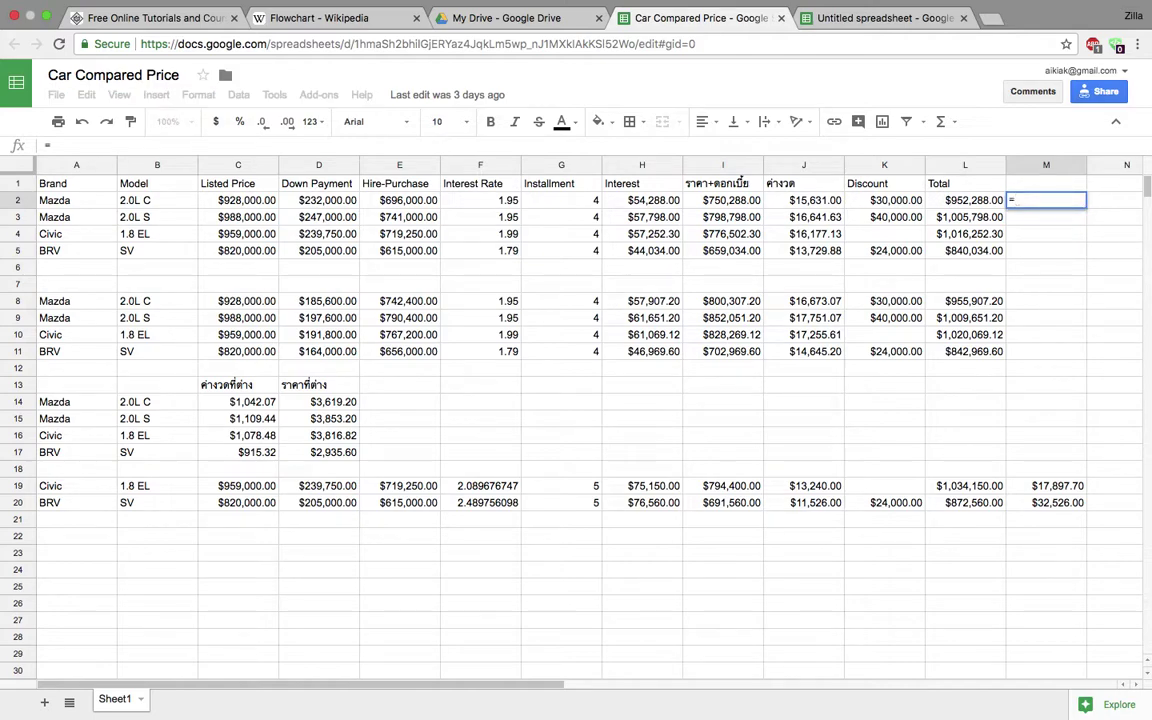
pyautogui.click(258, 200)
pyautogui.write('*')
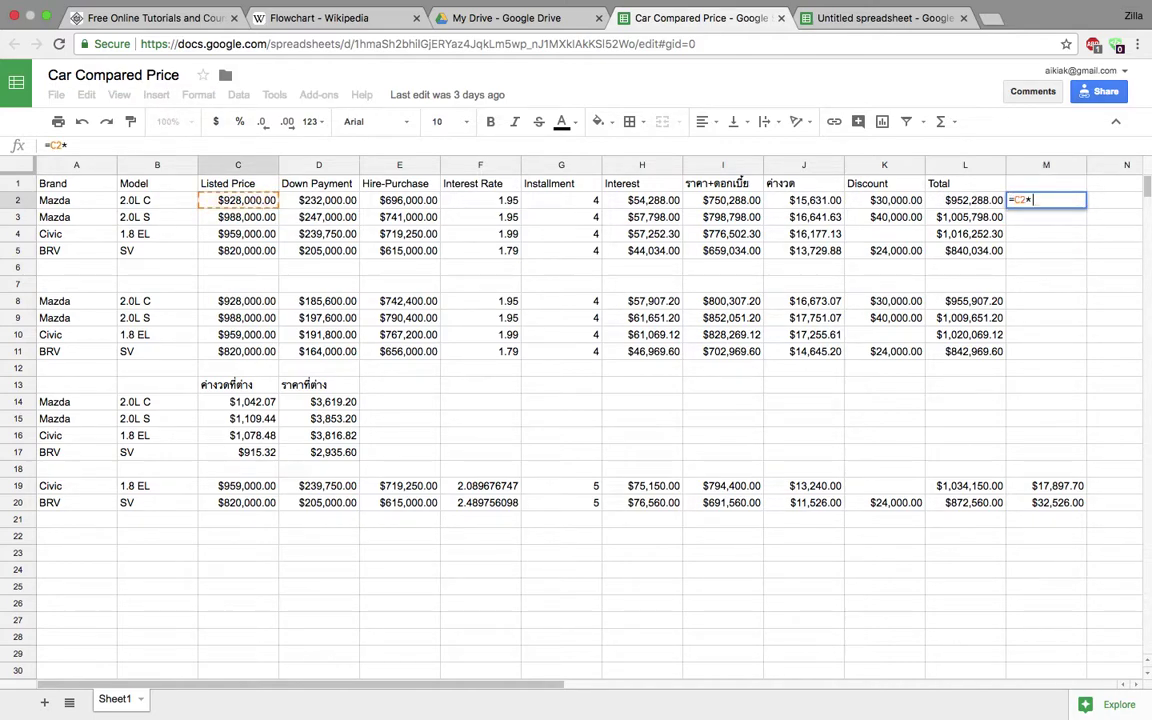
pyautogui.write('25/100')
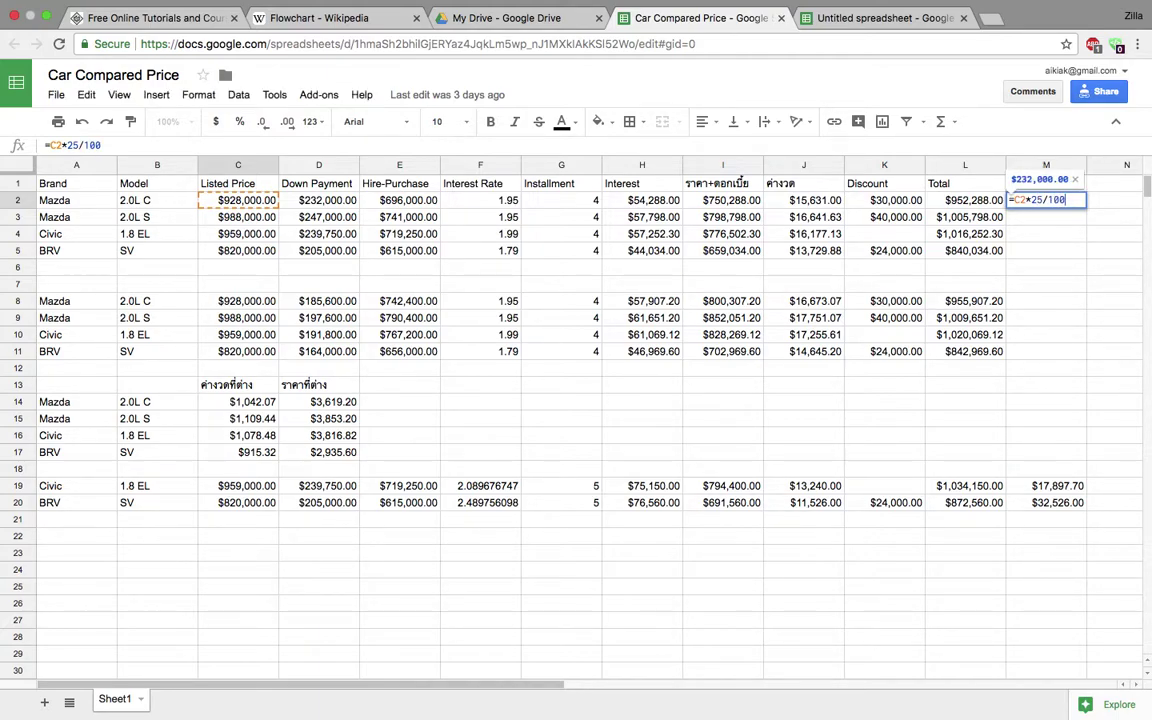
pyautogui.press('Return')
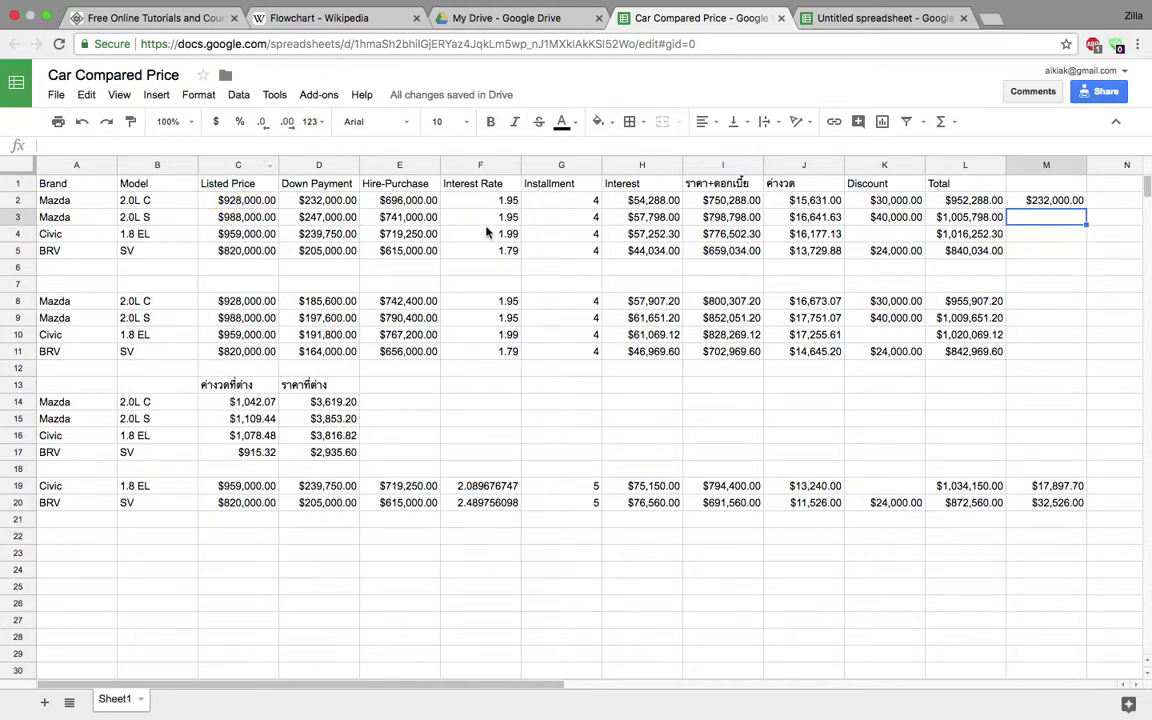
# Compare the down payment formula in cell D2 with the formula in cell M2
pyautogui.click(330, 203)
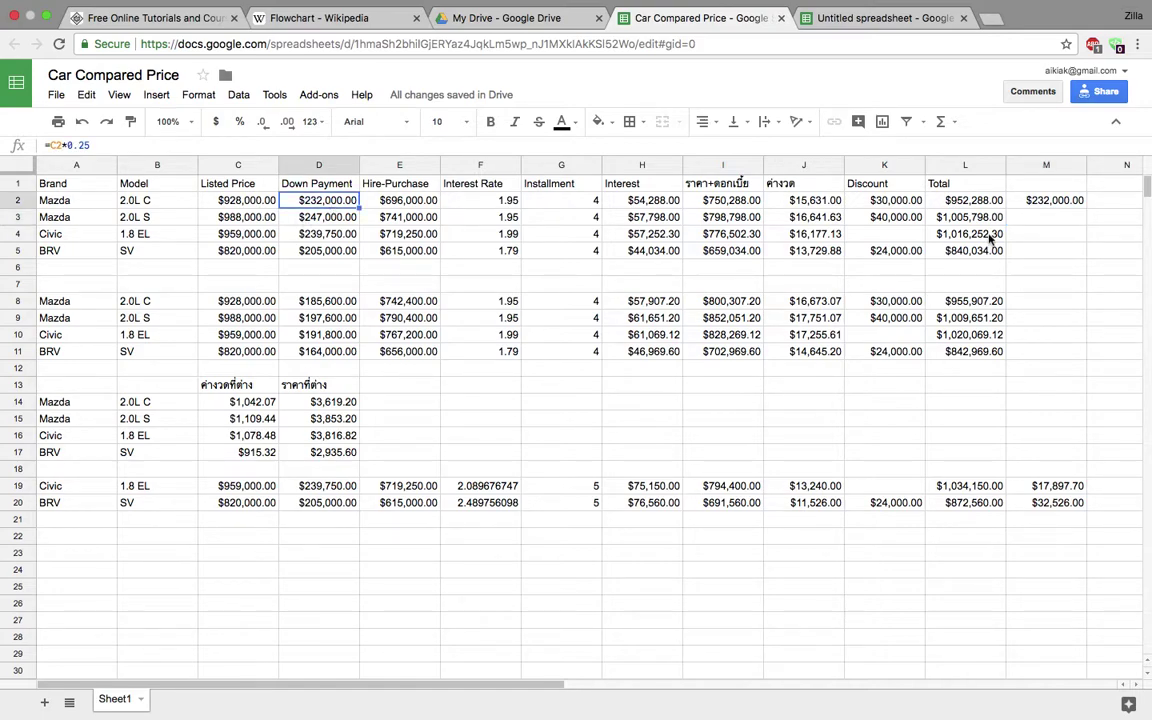
pyautogui.click(1040, 204)
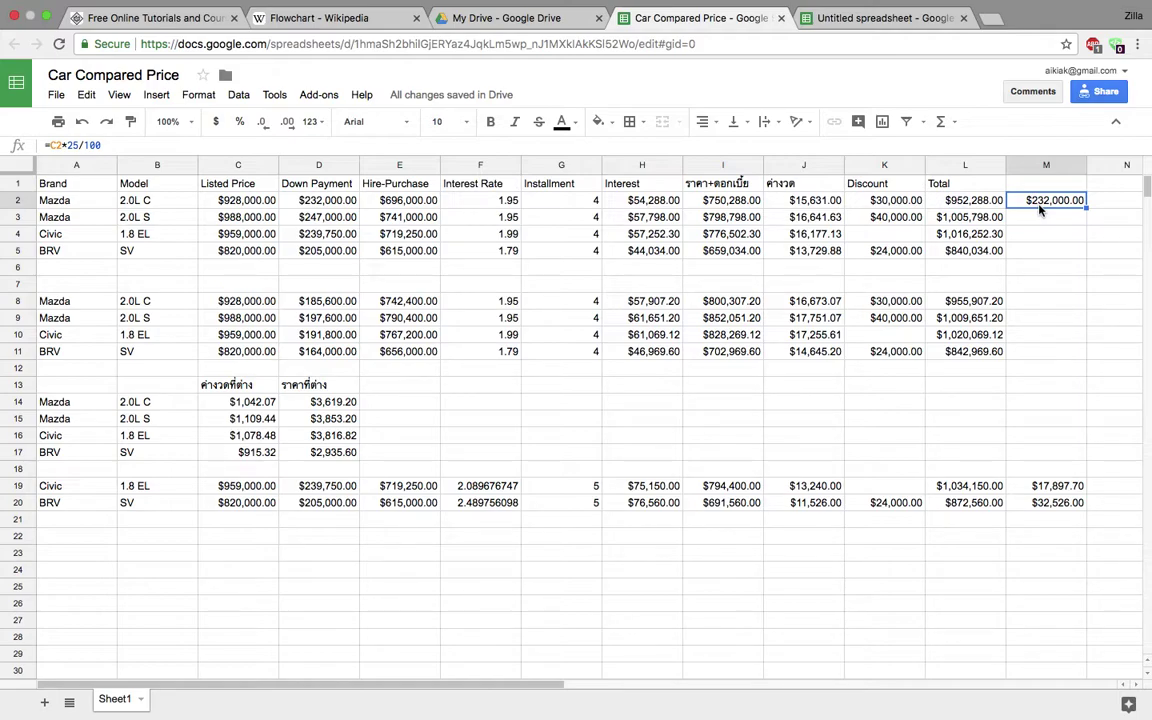
pyautogui.click(333, 200)
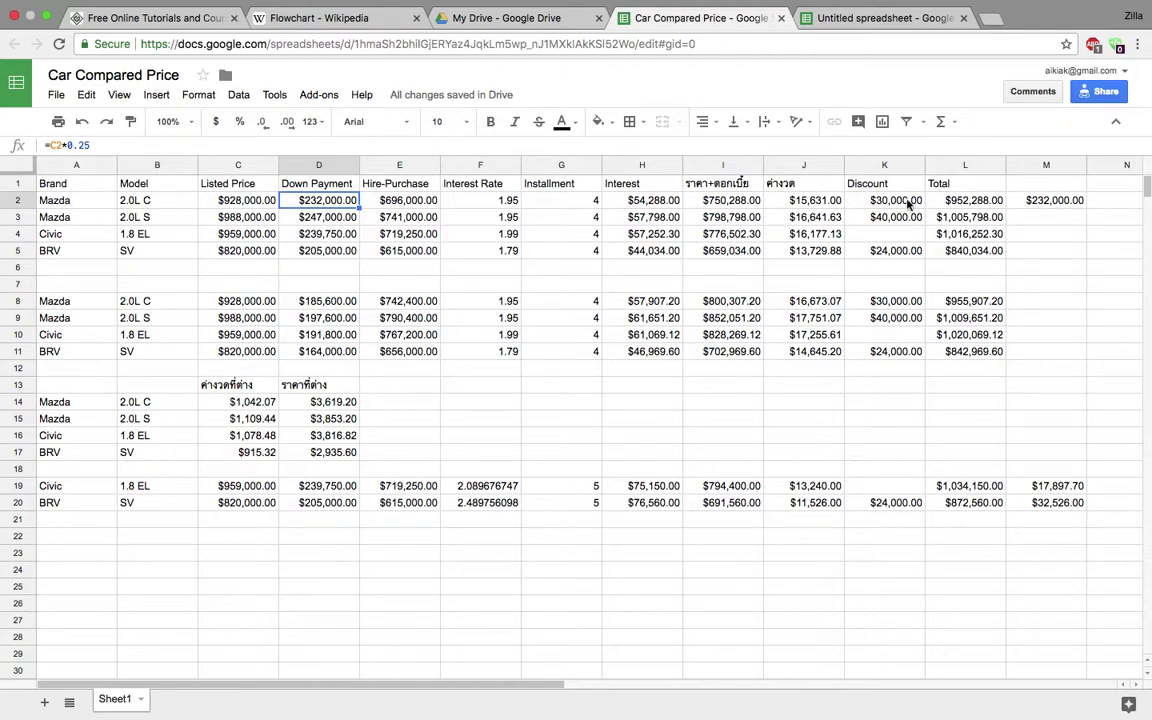
pyautogui.click(1043, 204)
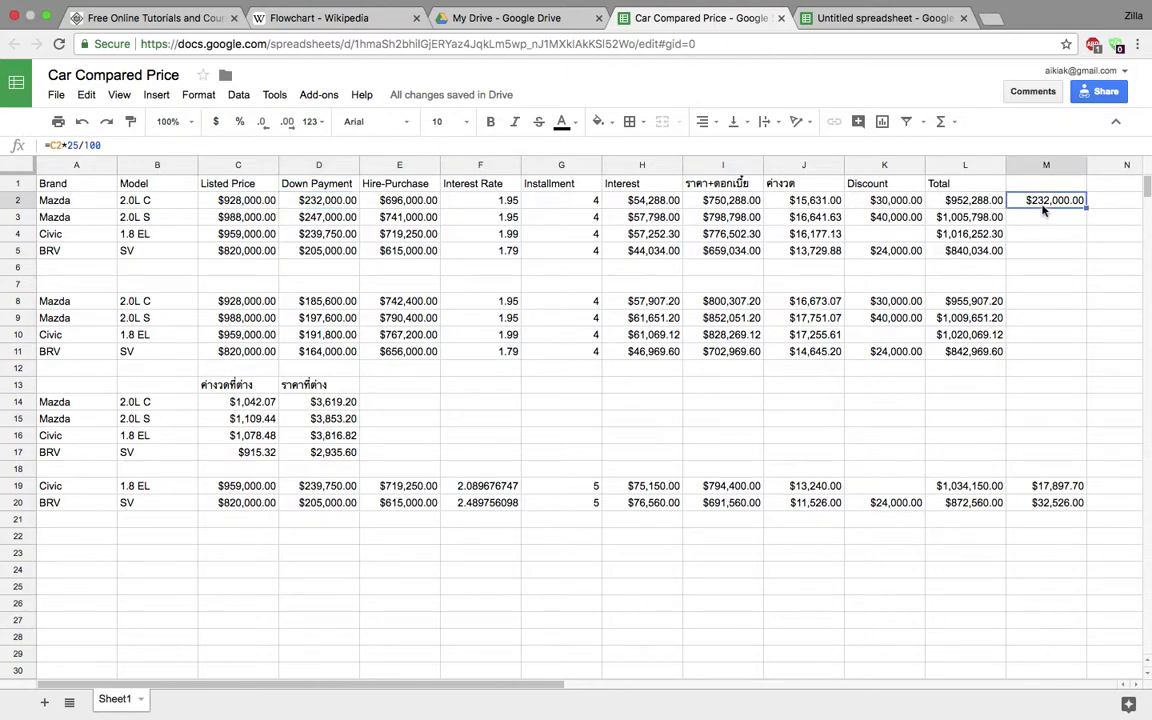
pyautogui.click(405, 201)
pyautogui.click(326, 201)
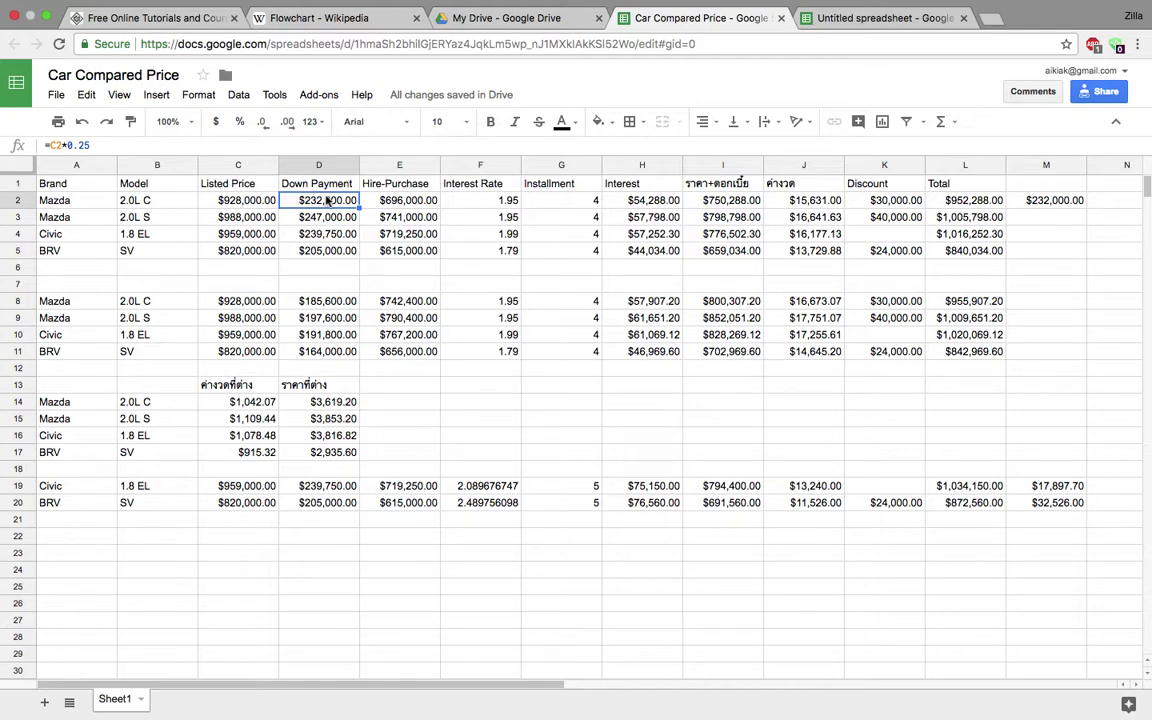
# Clear the formula from cell M2
pyautogui.click(1033, 204)
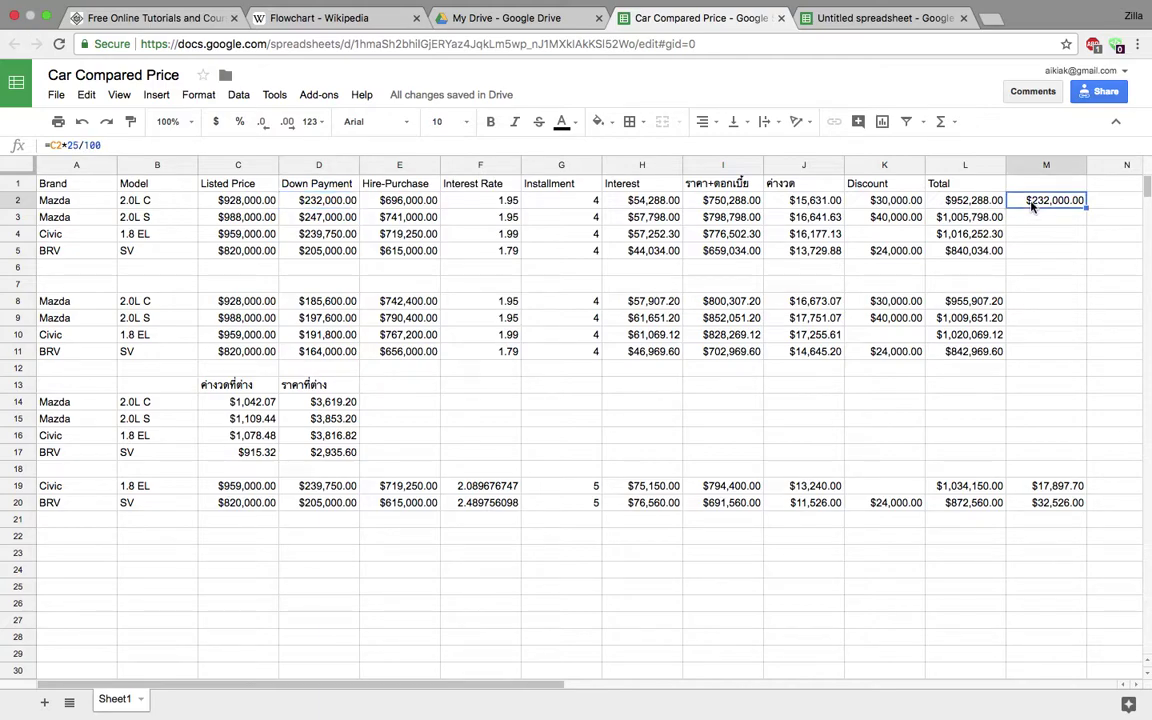
pyautogui.press('Delete')
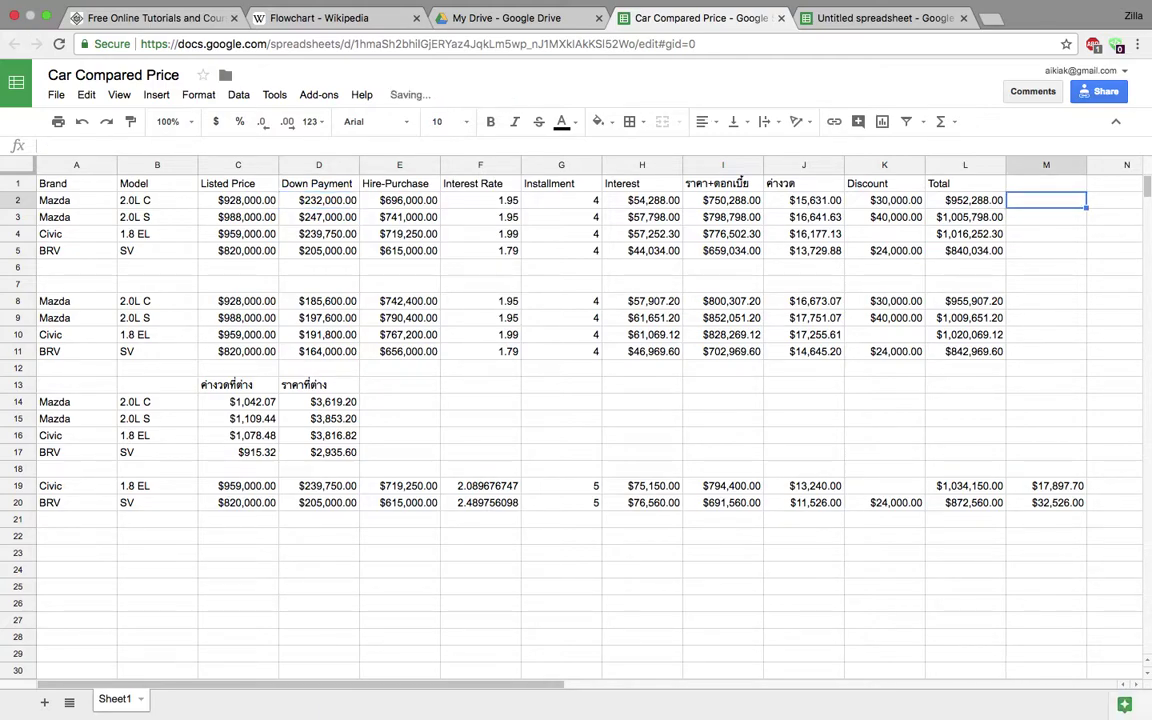
# Examine the hire-purchase formula in cell E2 and the cells it references
pyautogui.click(432, 205)
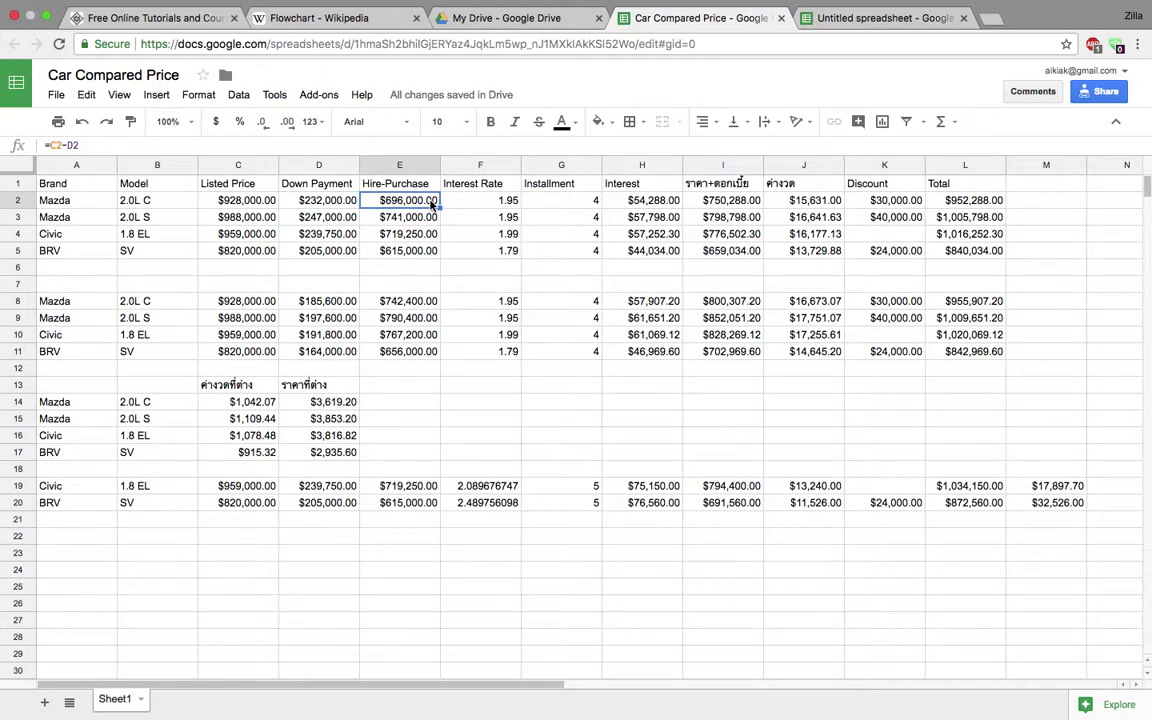
pyautogui.doubleClick(432, 203)
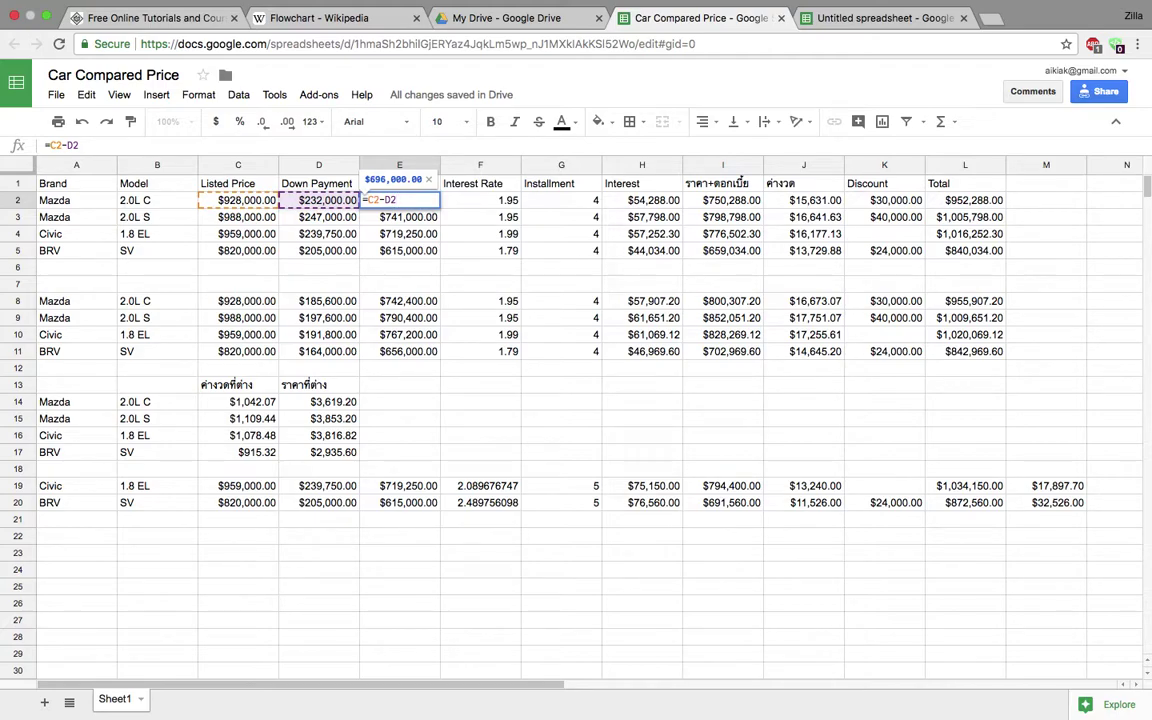
pyautogui.press('Escape')
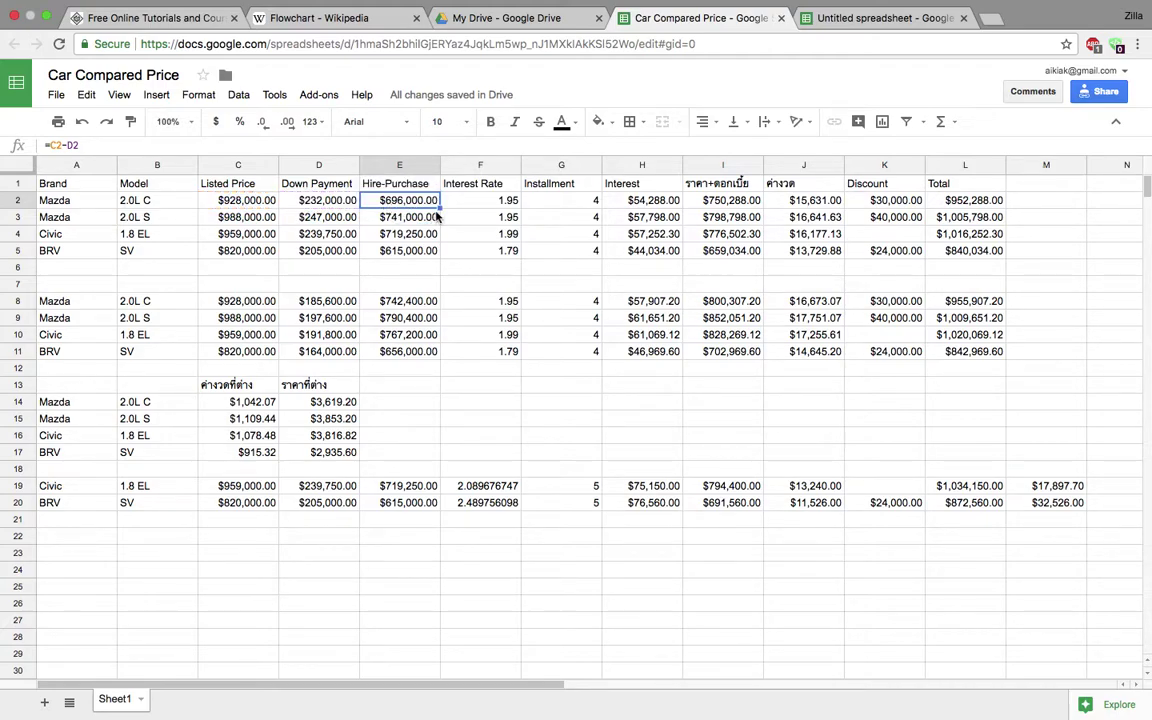
# Examine the first Mazda's interest rate, installment period and the interest formula in H2 with its referenced cells
pyautogui.click(499, 202)
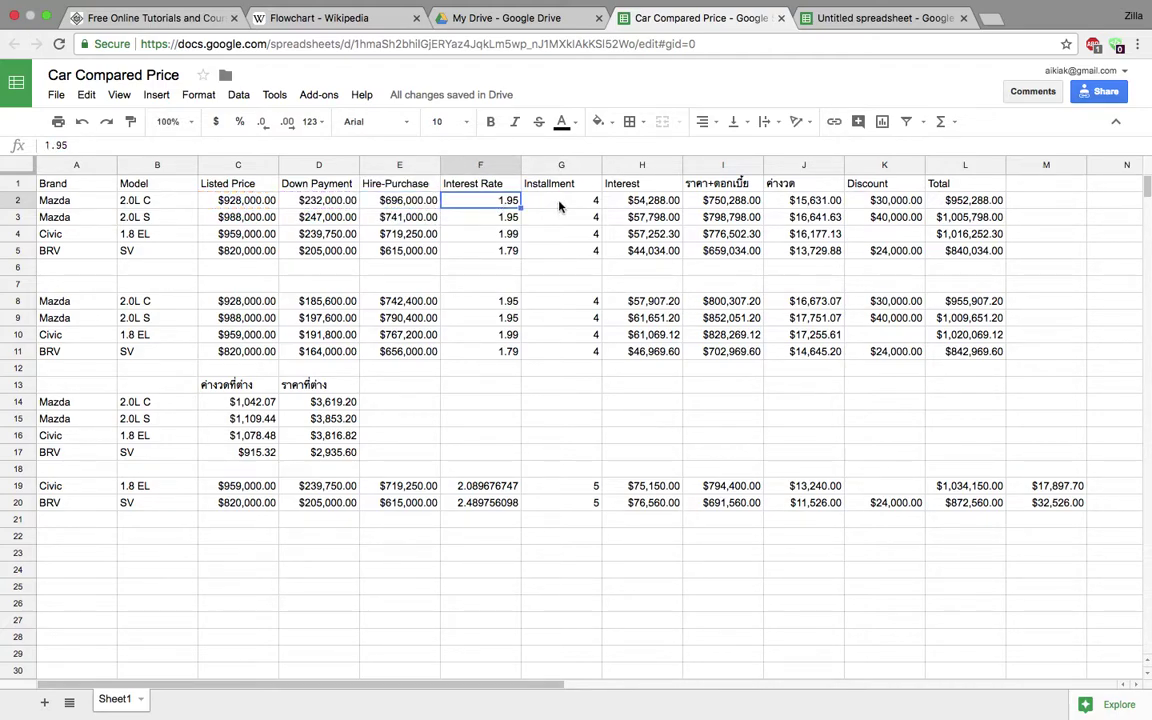
pyautogui.click(560, 206)
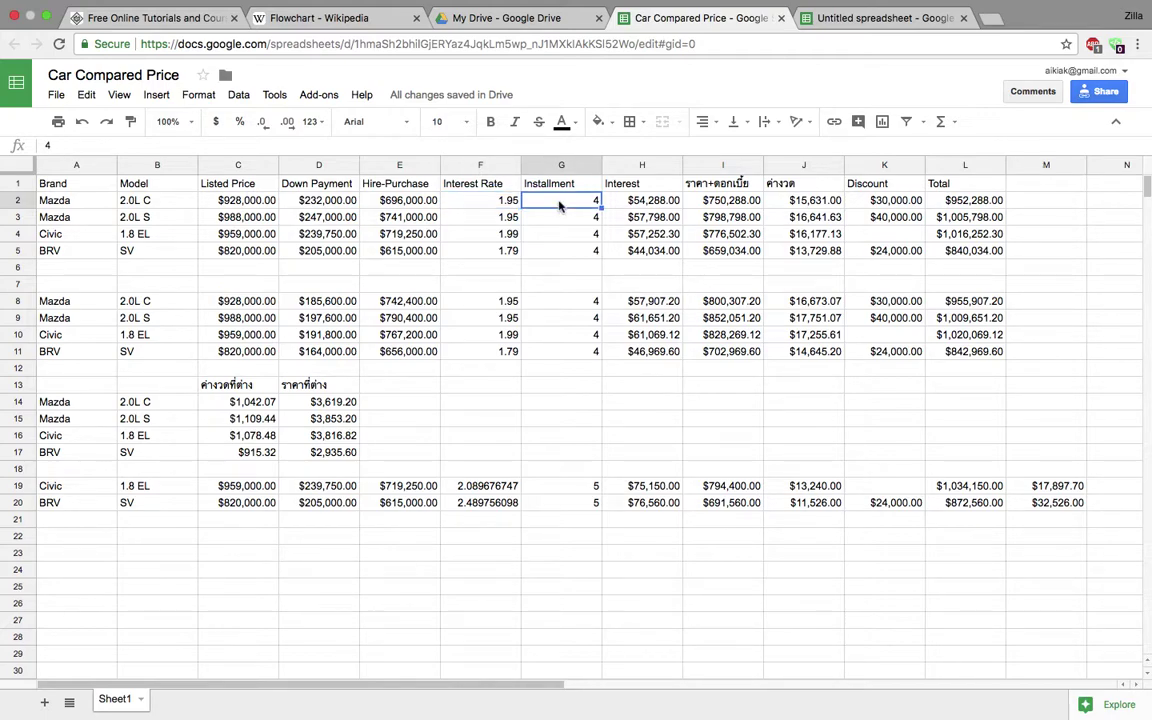
pyautogui.click(637, 205)
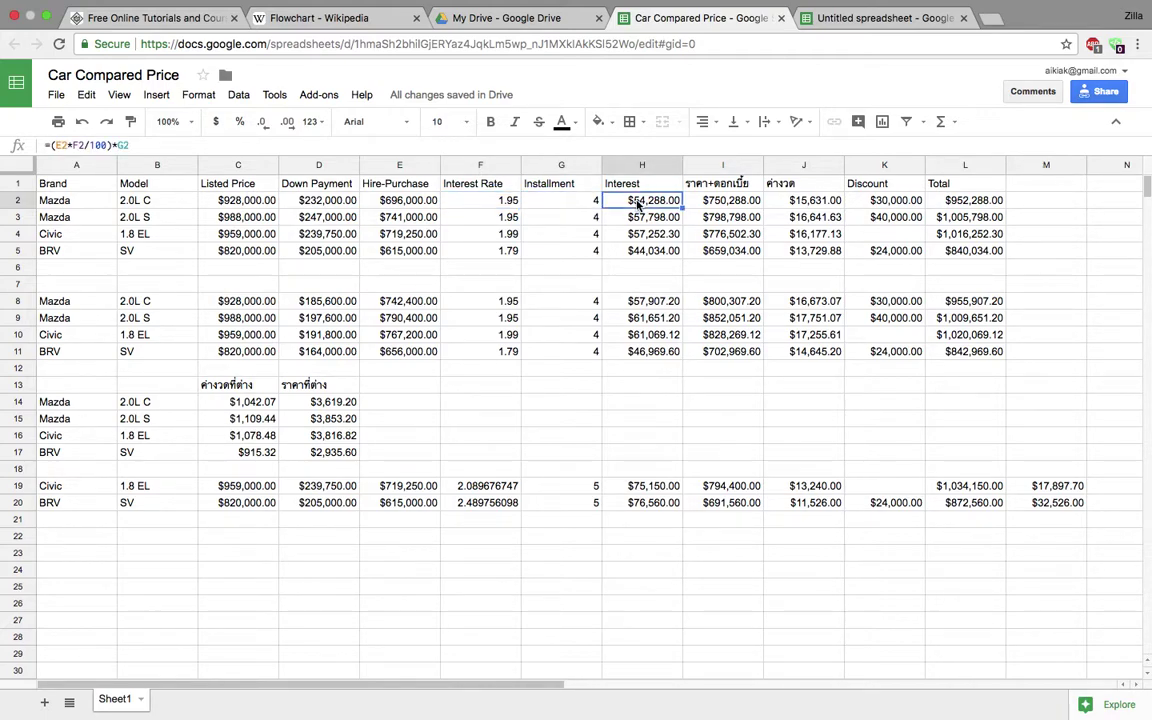
pyautogui.doubleClick(637, 203)
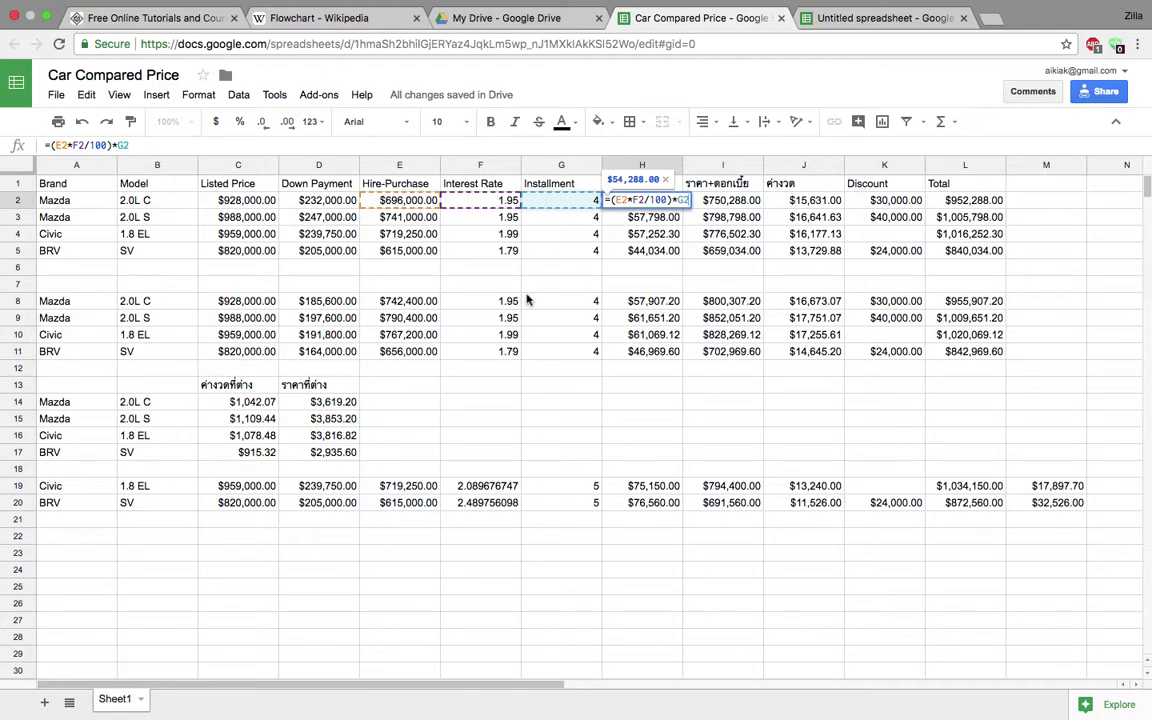
pyautogui.press('Escape')
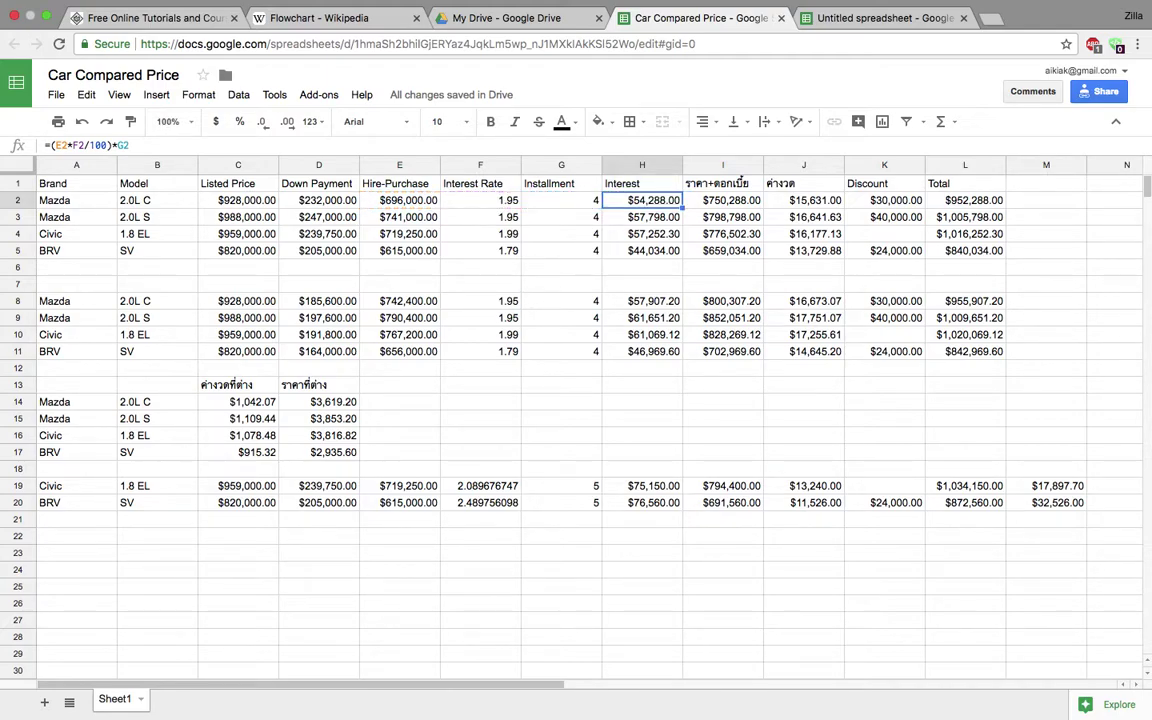
# Examine the price-plus-interest formula in I2 and the monthly installment formula in J2 with their referenced cells
pyautogui.click(732, 206)
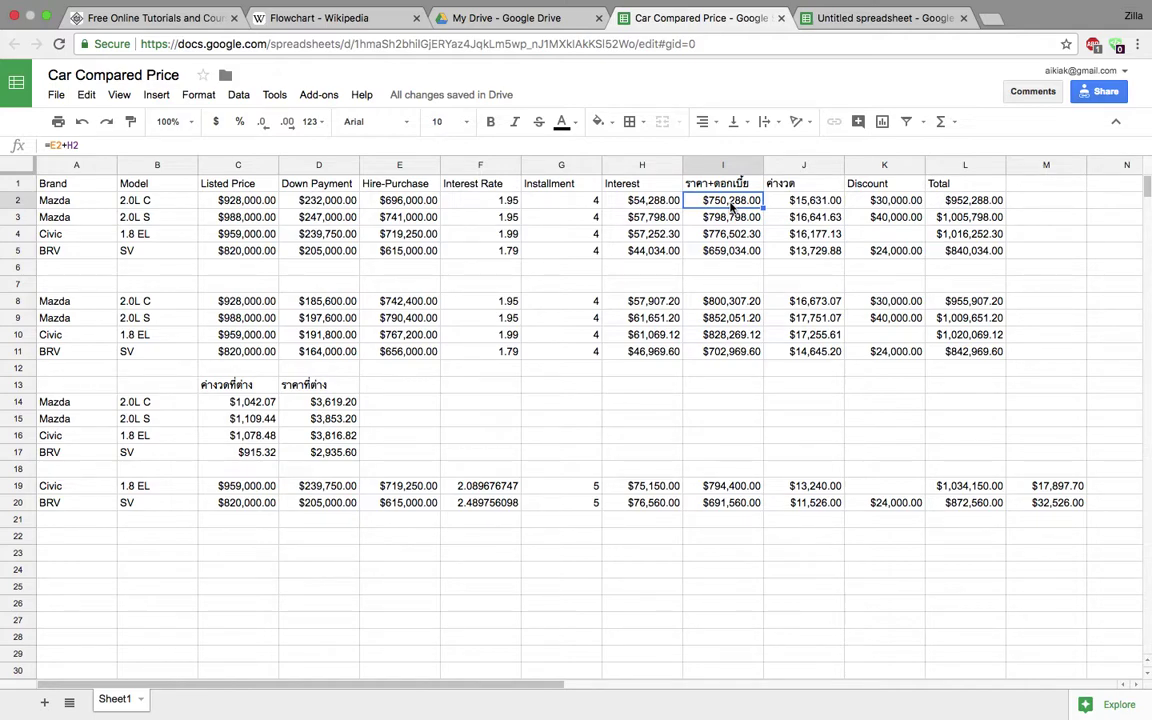
pyautogui.doubleClick(732, 206)
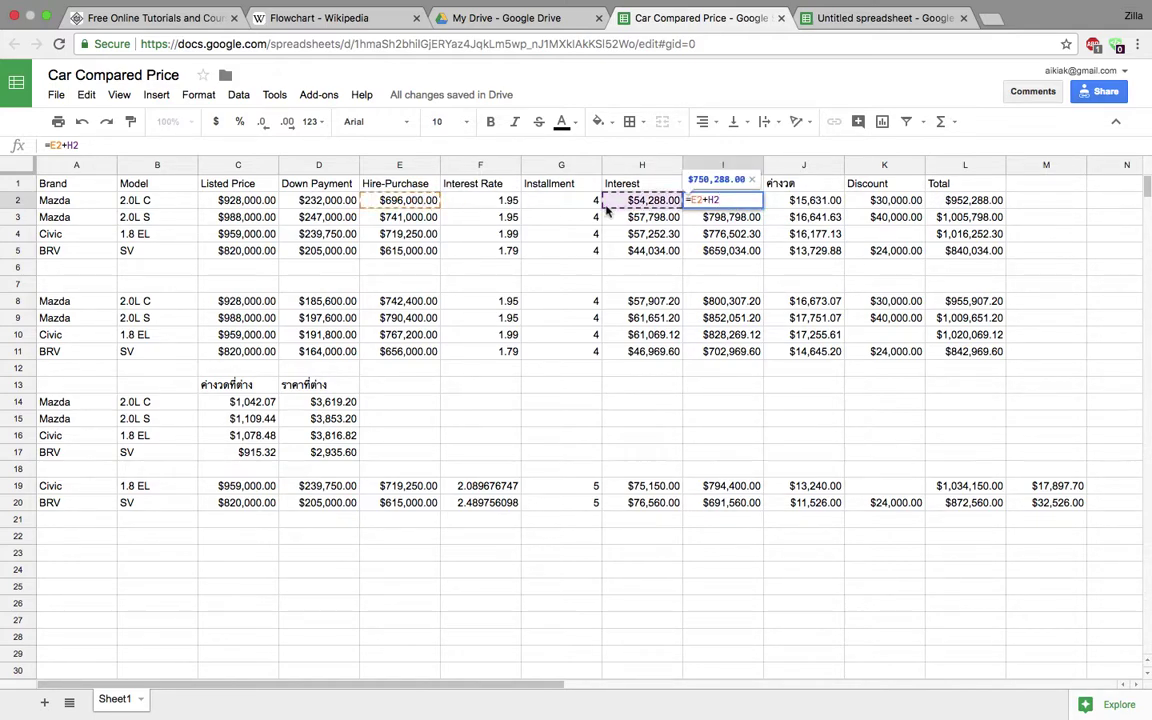
pyautogui.press('Escape')
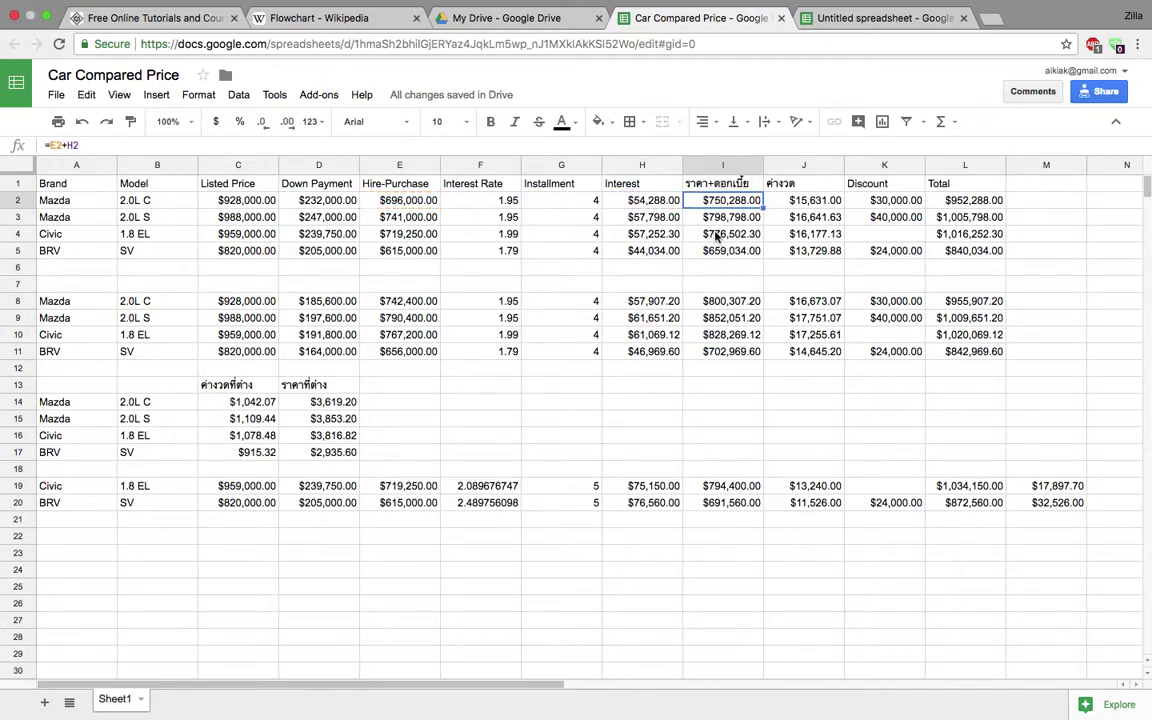
pyautogui.click(800, 202)
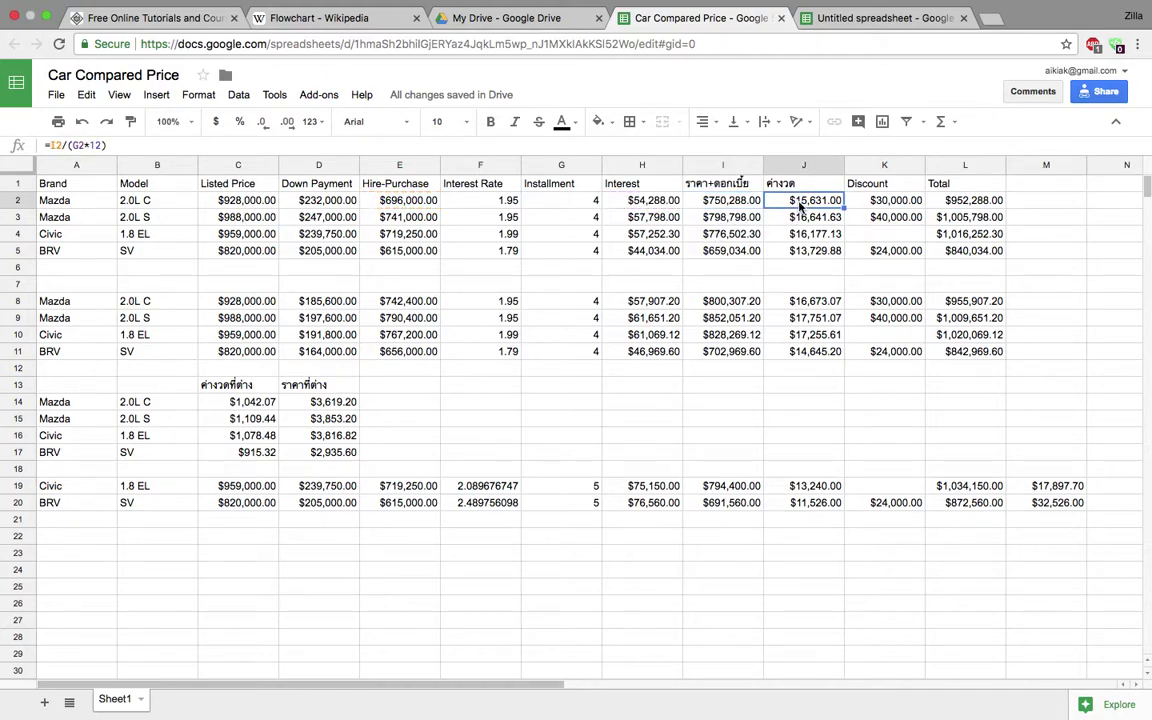
pyautogui.doubleClick(800, 202)
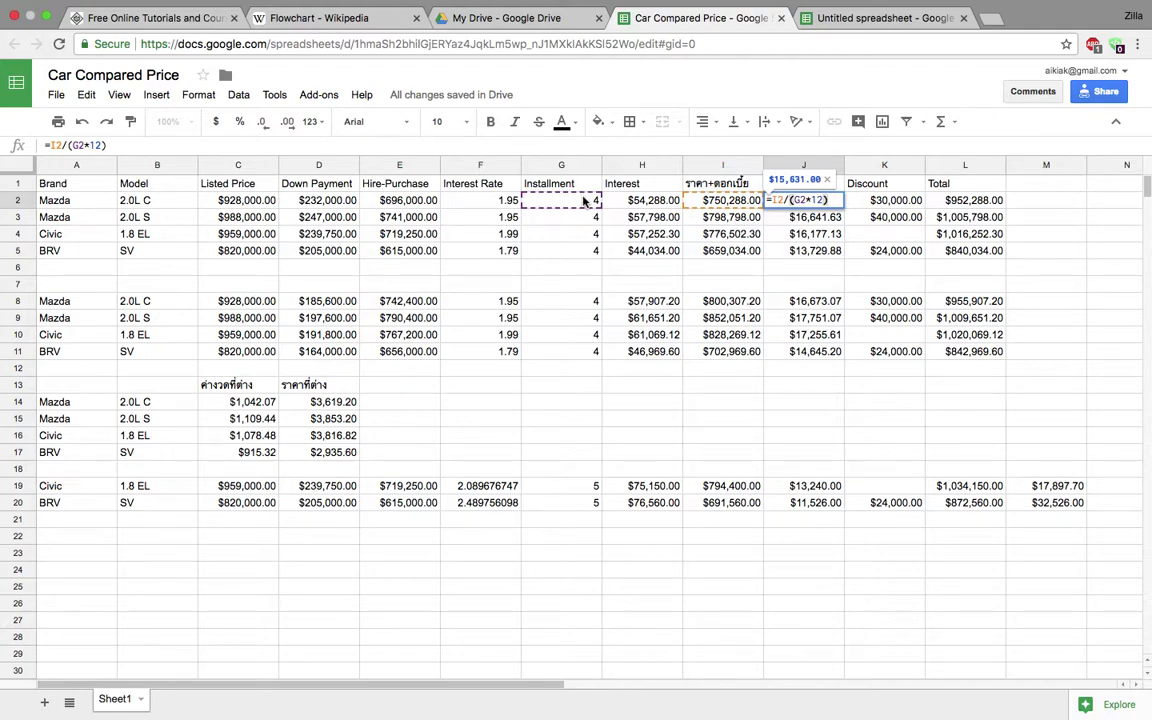
pyautogui.press('Escape')
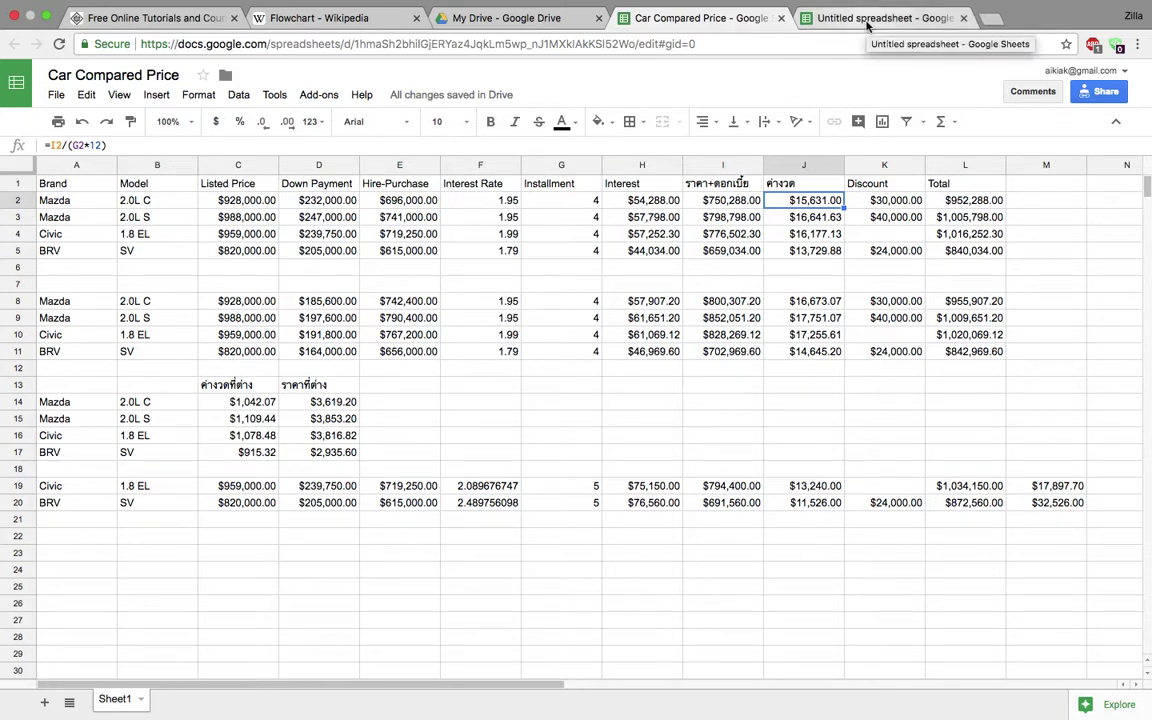
pyautogui.click(316, 95)
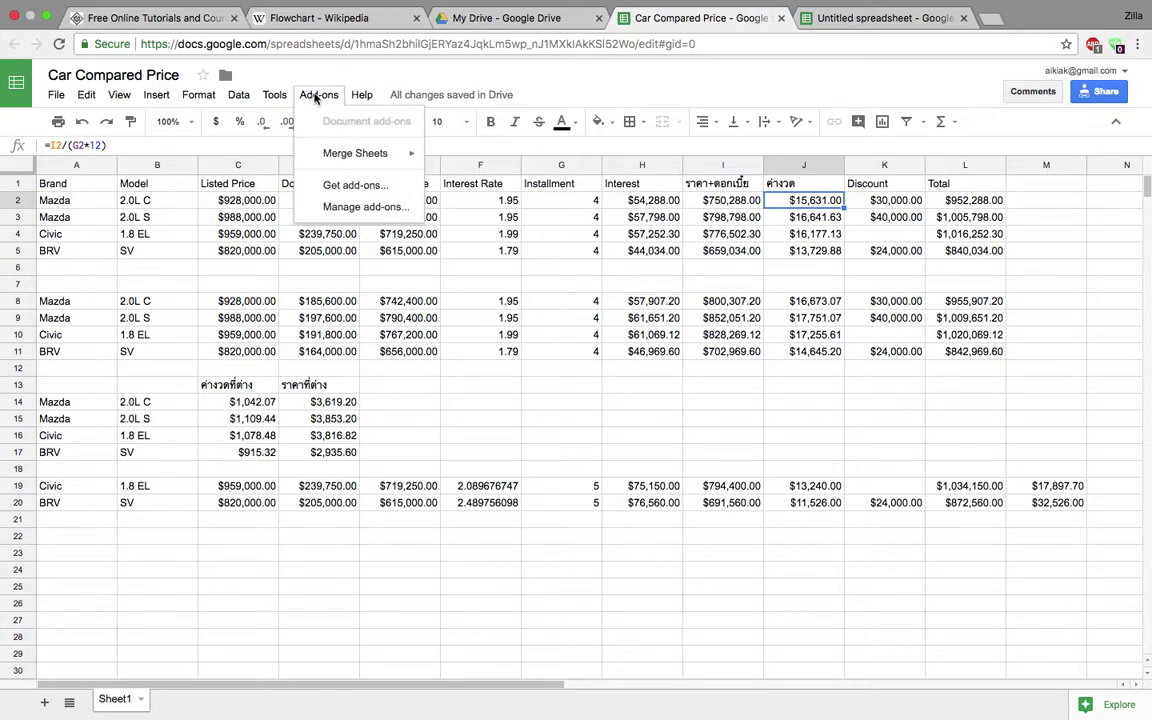
pyautogui.moveTo(272, 95)
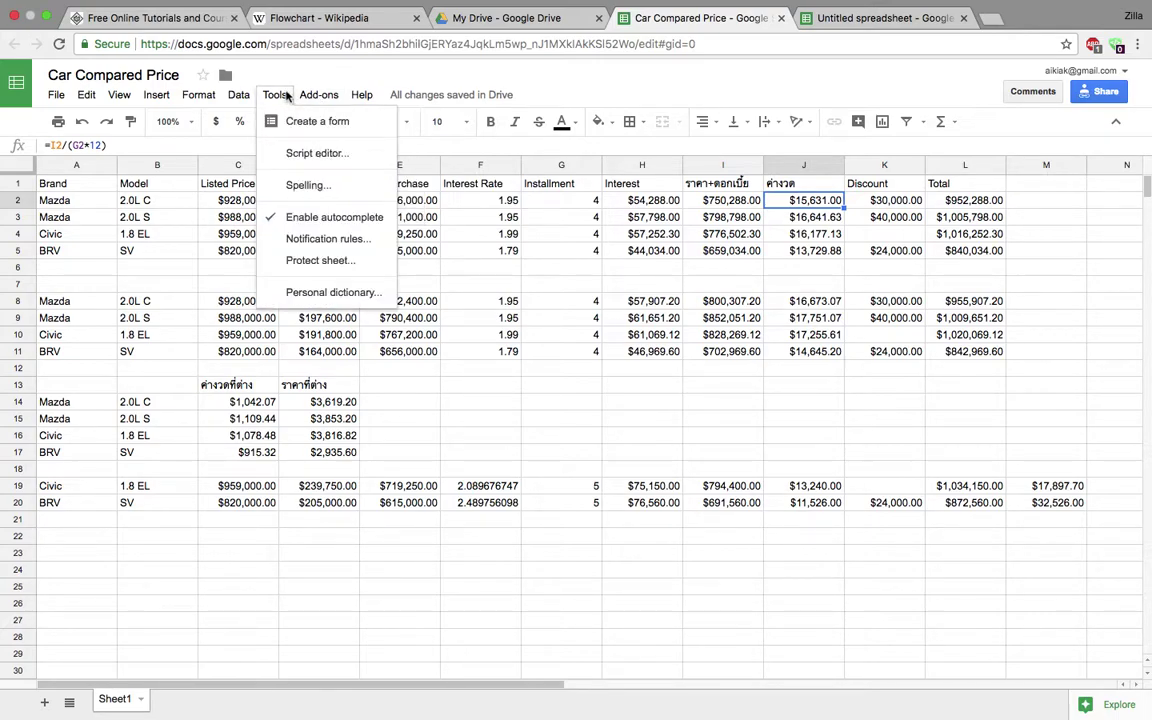
pyautogui.moveTo(362, 107)
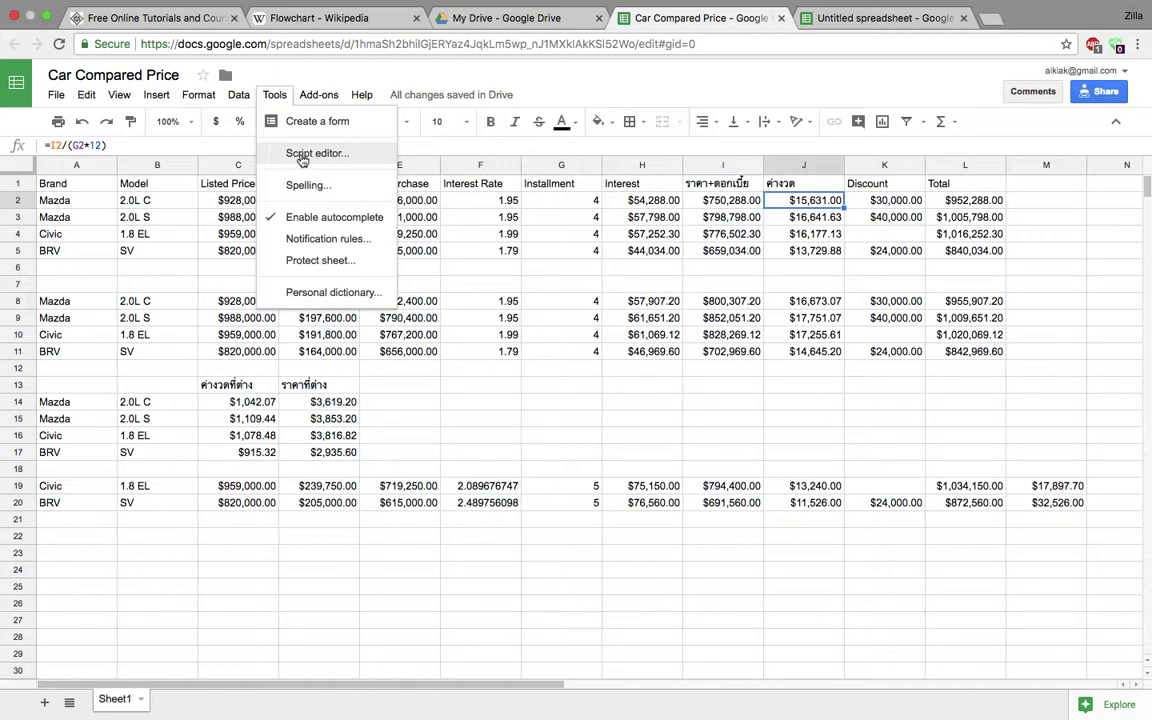
pyautogui.click(622, 418)
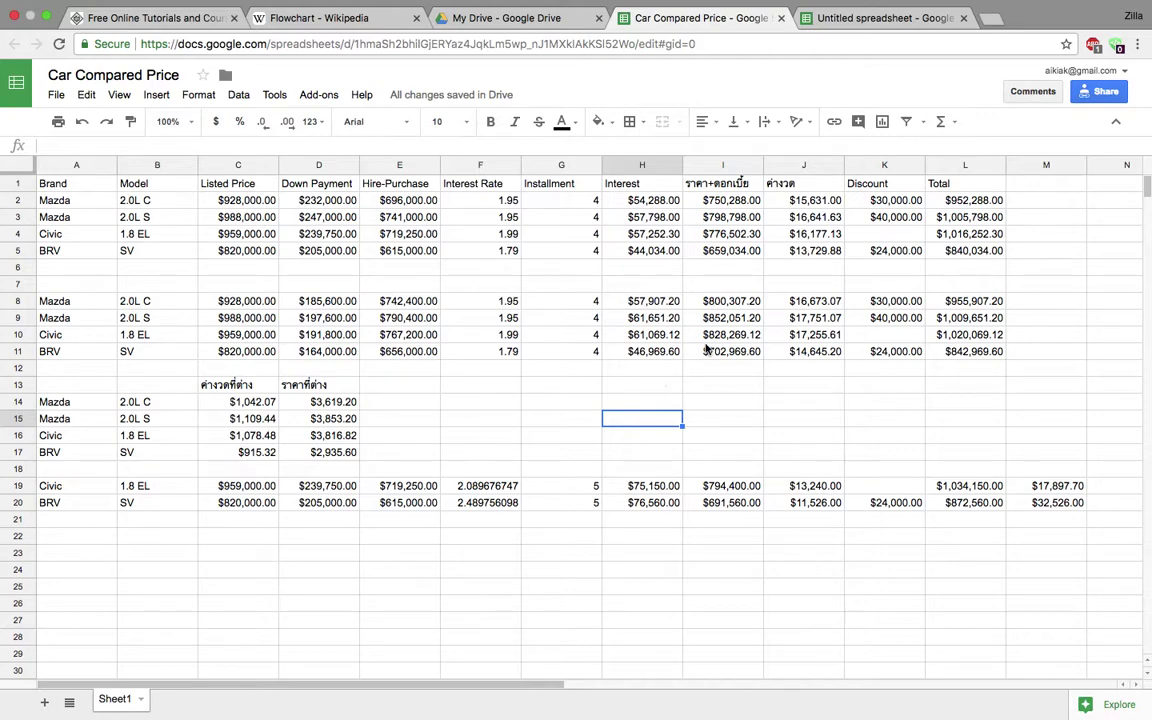
# Switch to the untitled spreadsheet and enter 23 in cell A1 and 25 in cell A2
pyautogui.click(866, 27)
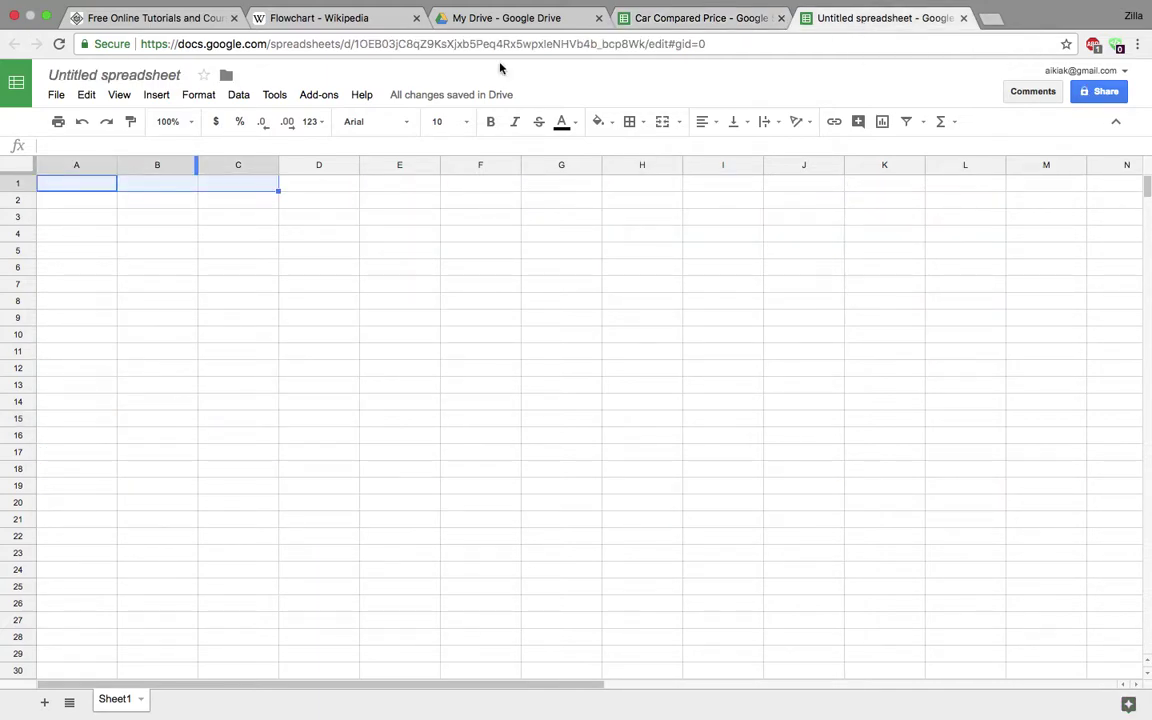
pyautogui.click(79, 188)
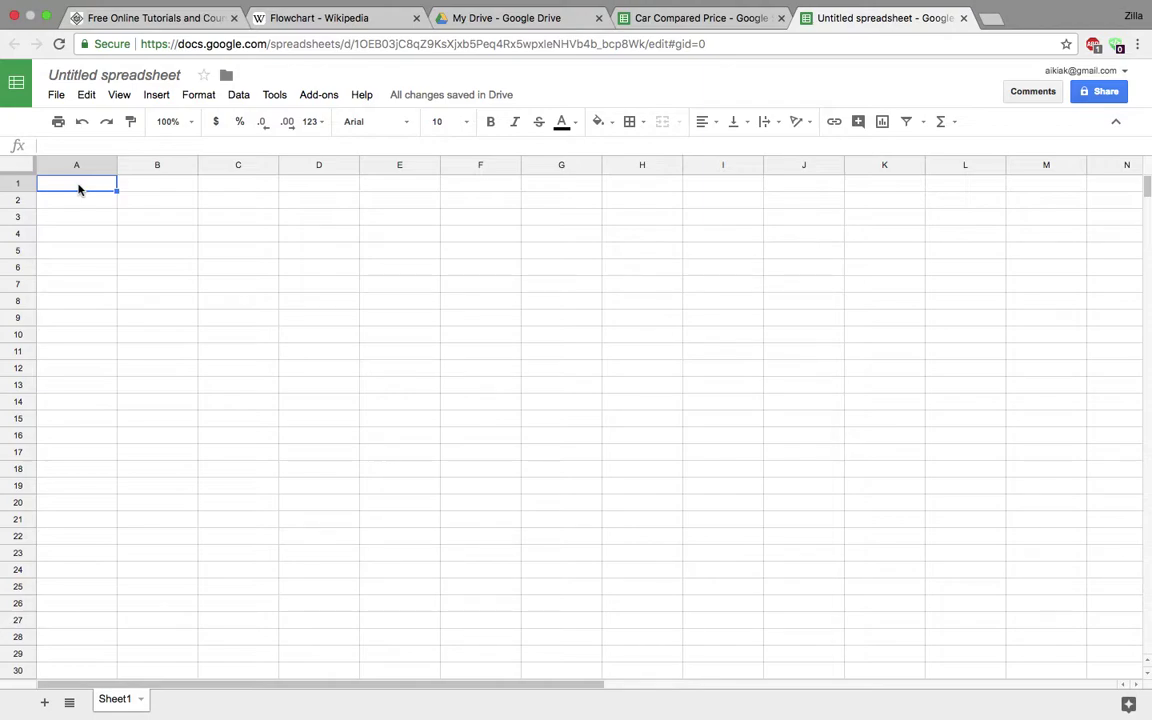
pyautogui.write('23')
pyautogui.press('Return')
pyautogui.write('25')
pyautogui.press('Return')
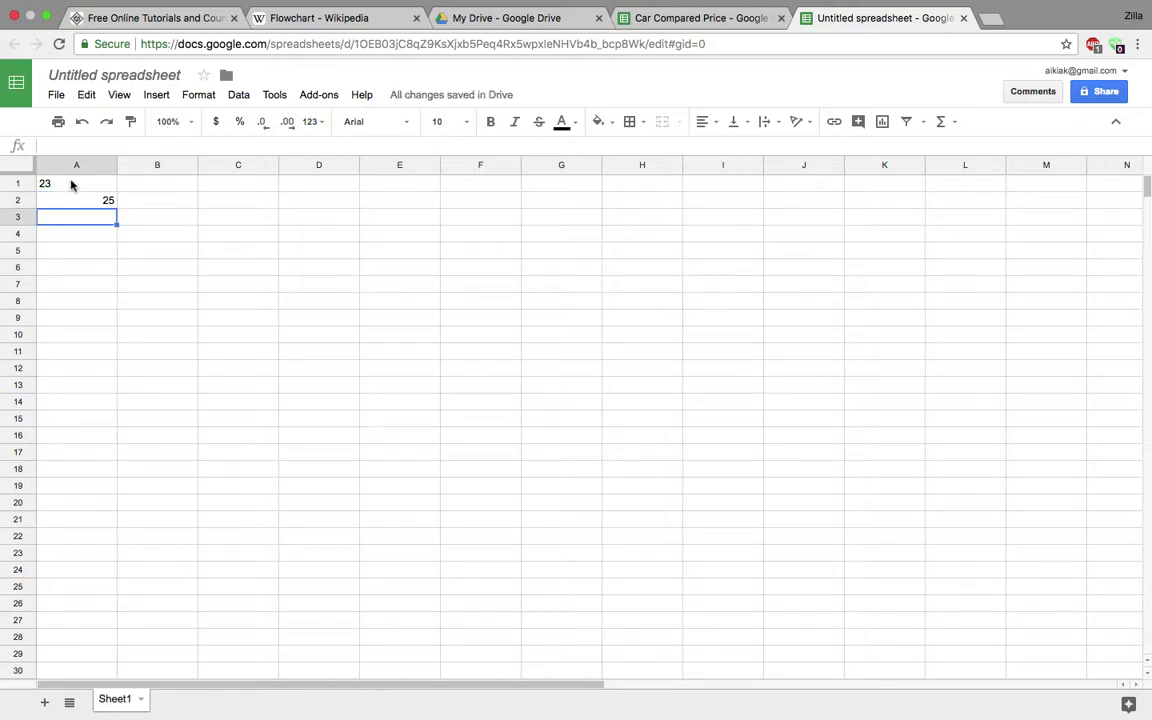
# Try to copy the formatting of cell A2 onto cell A1 with Paint format
pyautogui.click(63, 168)
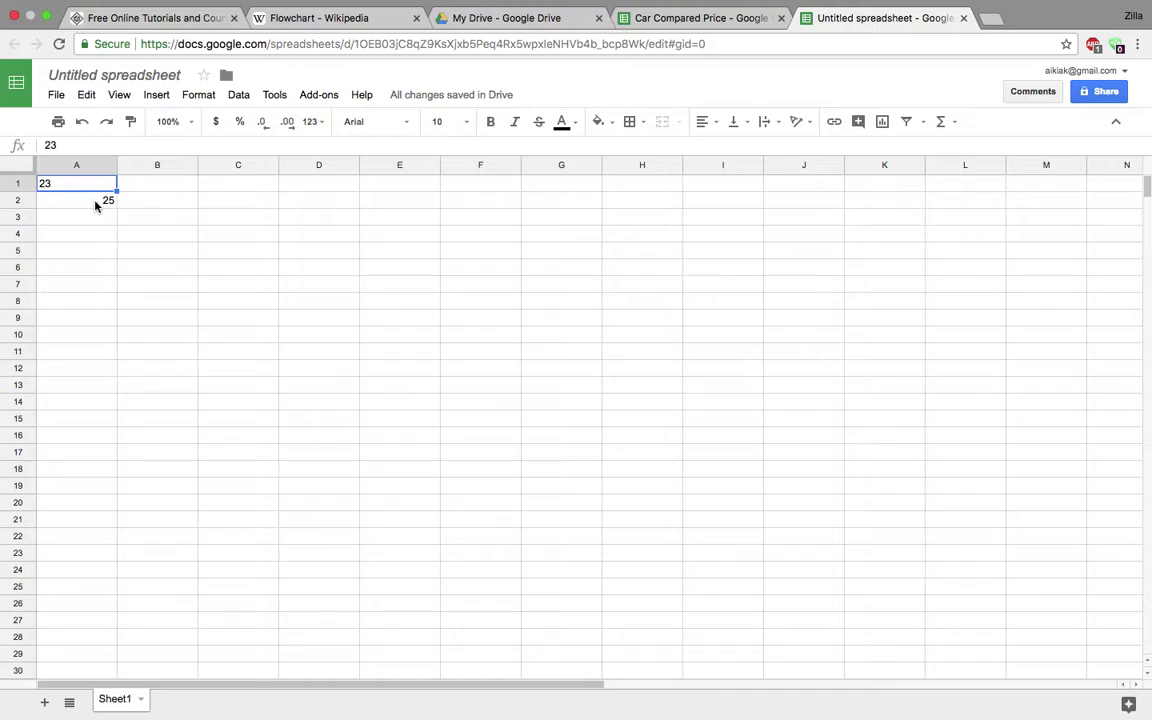
pyautogui.click(97, 205)
pyautogui.click(131, 122)
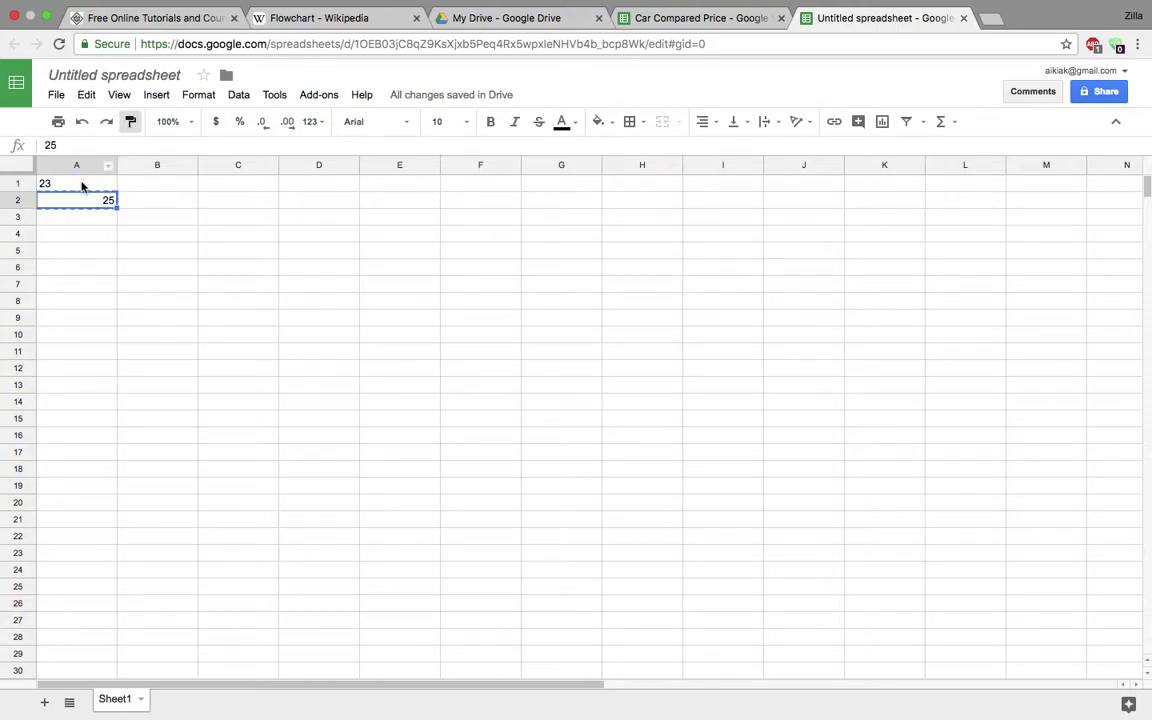
pyautogui.click(82, 186)
pyautogui.click(90, 200)
pyautogui.click(131, 123)
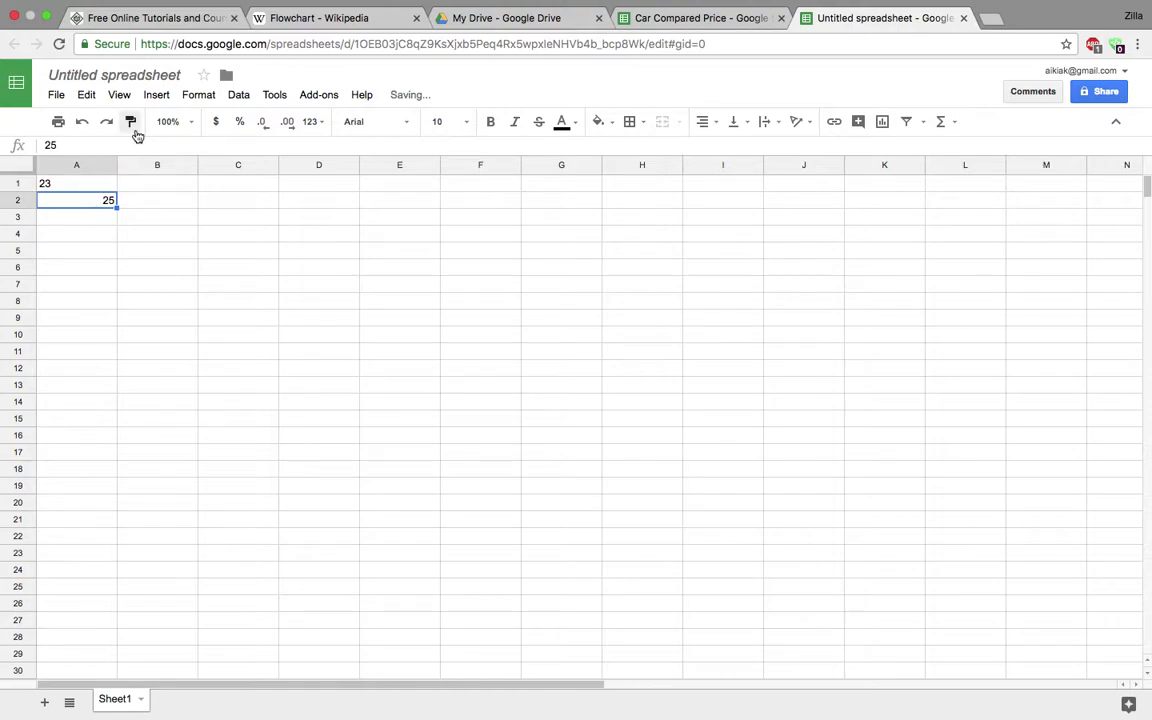
pyautogui.click(92, 184)
# Apply the Number format to cell A1
pyautogui.rightClick(92, 184)
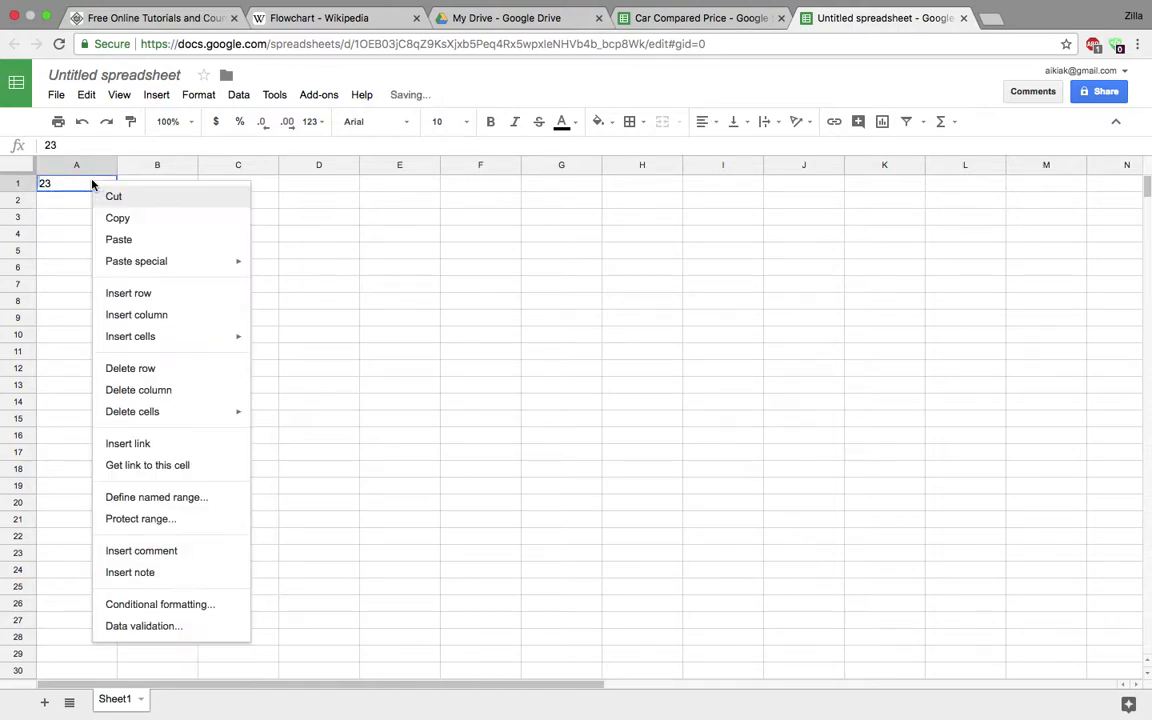
pyautogui.click(231, 95)
pyautogui.moveTo(198, 95)
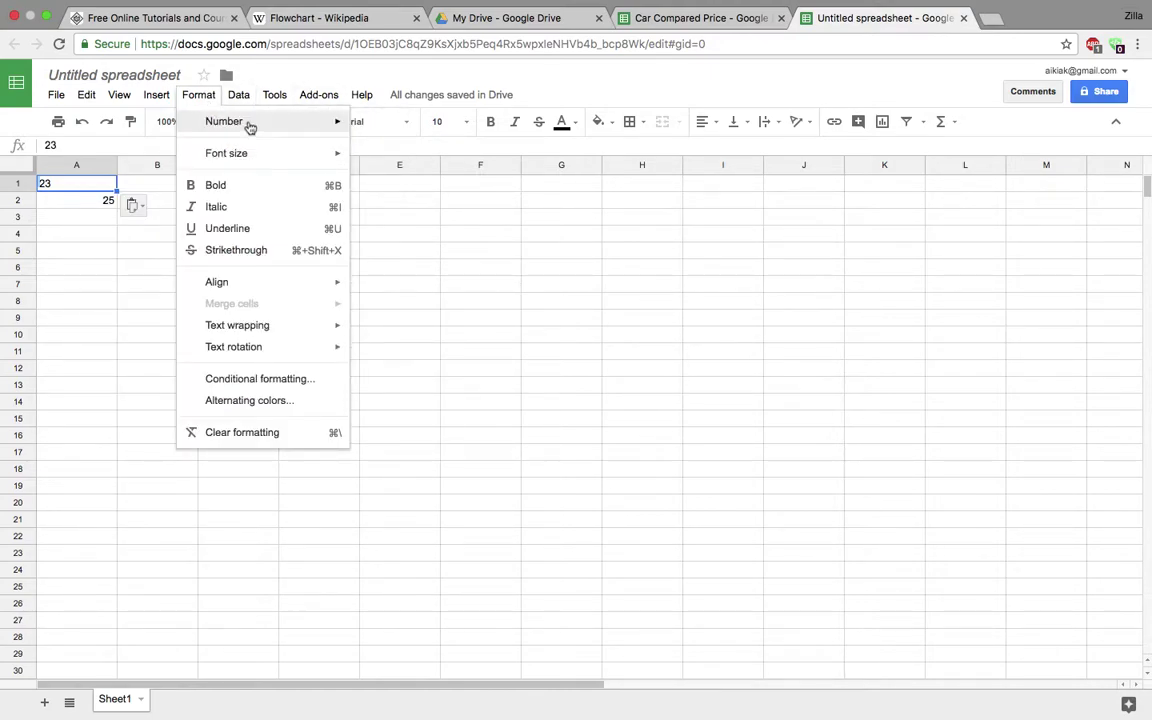
pyautogui.moveTo(249, 123)
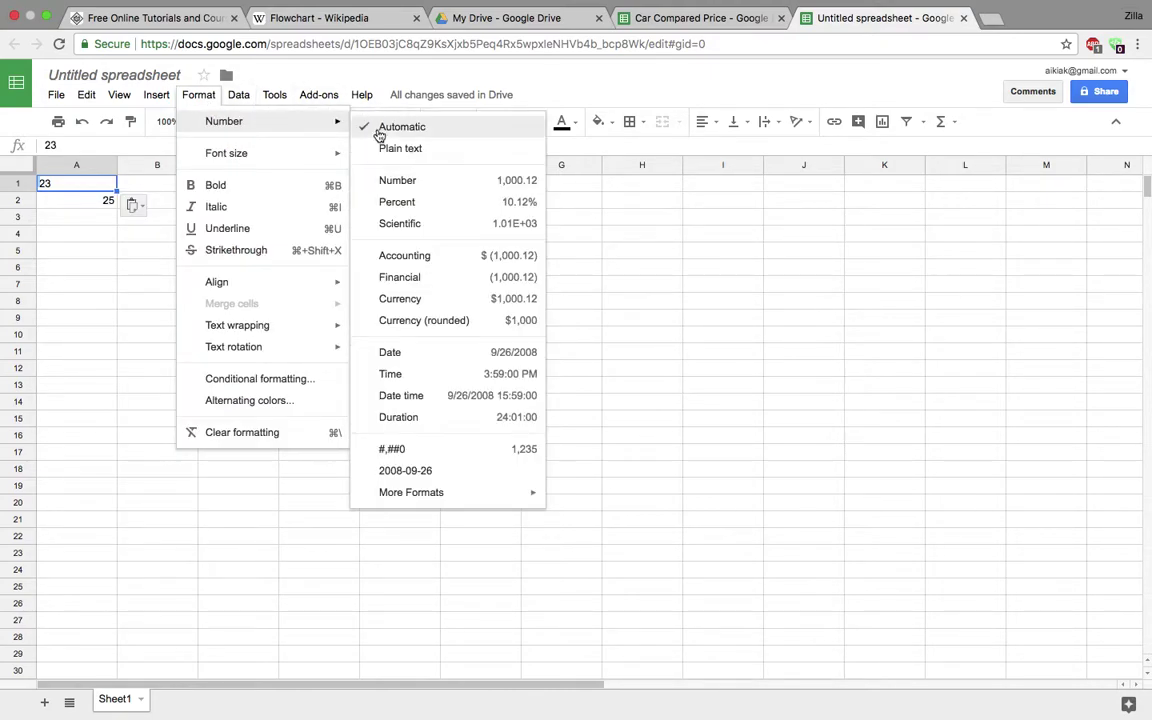
pyautogui.click(396, 181)
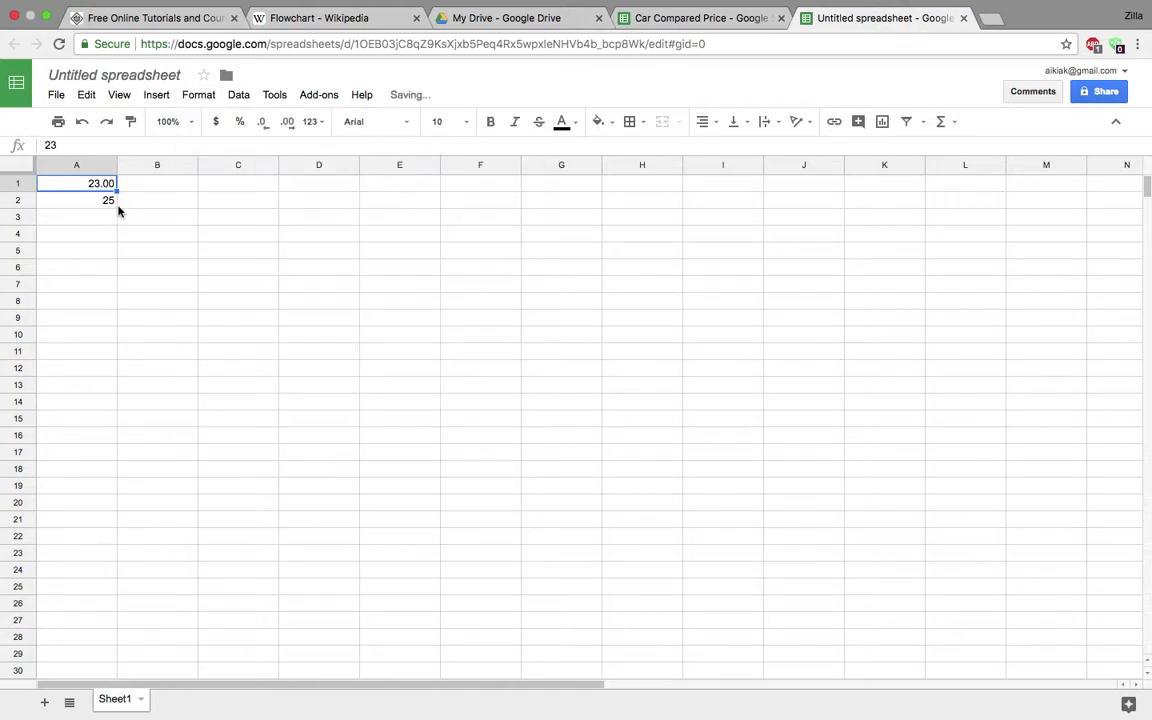
# Adjust the decimal places of cell A1 until it displays as the whole number 23
pyautogui.click(236, 96)
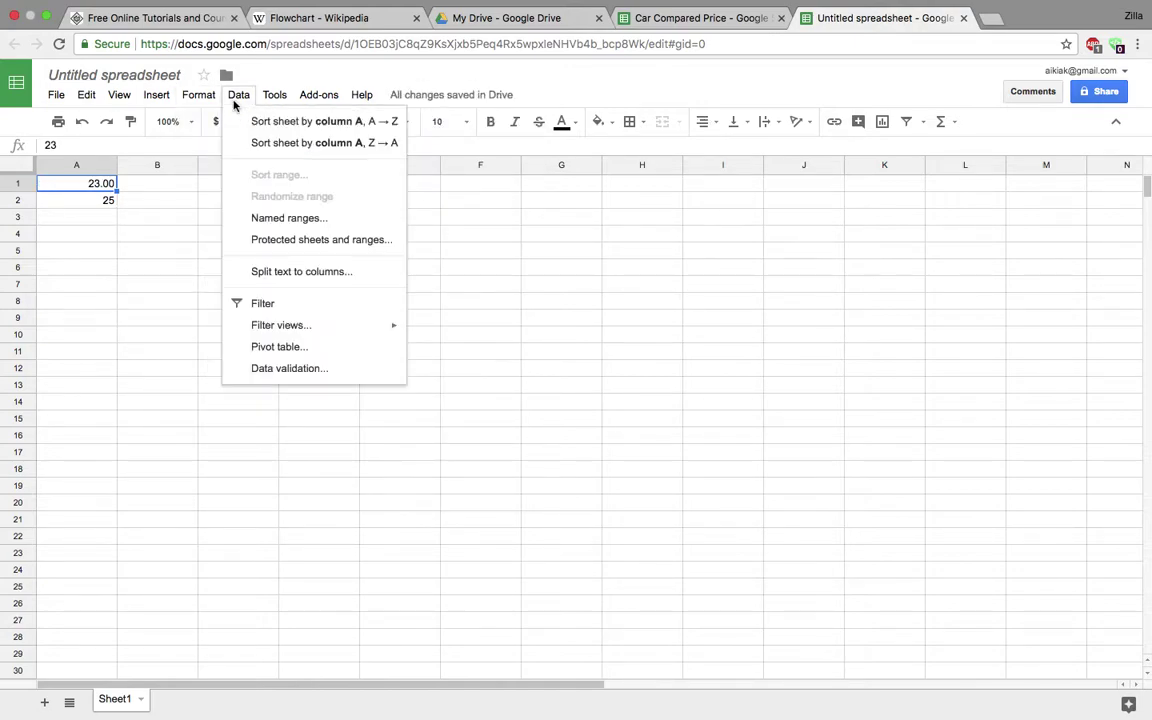
pyautogui.moveTo(182, 96)
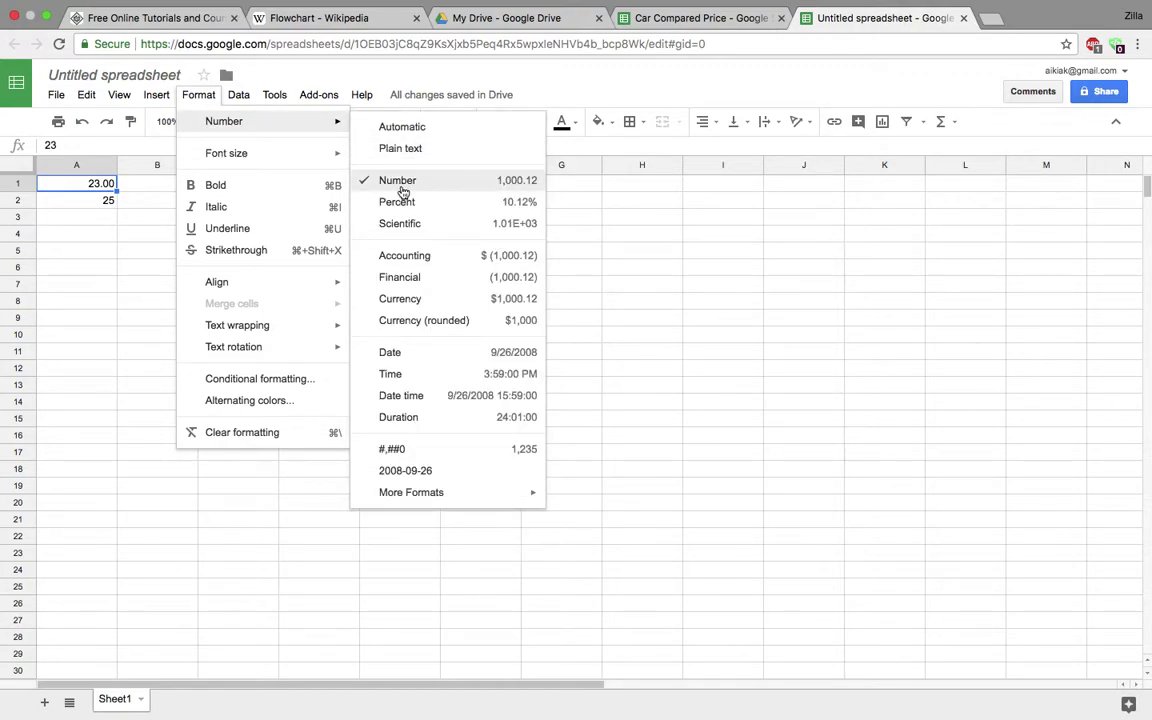
pyautogui.click(98, 188)
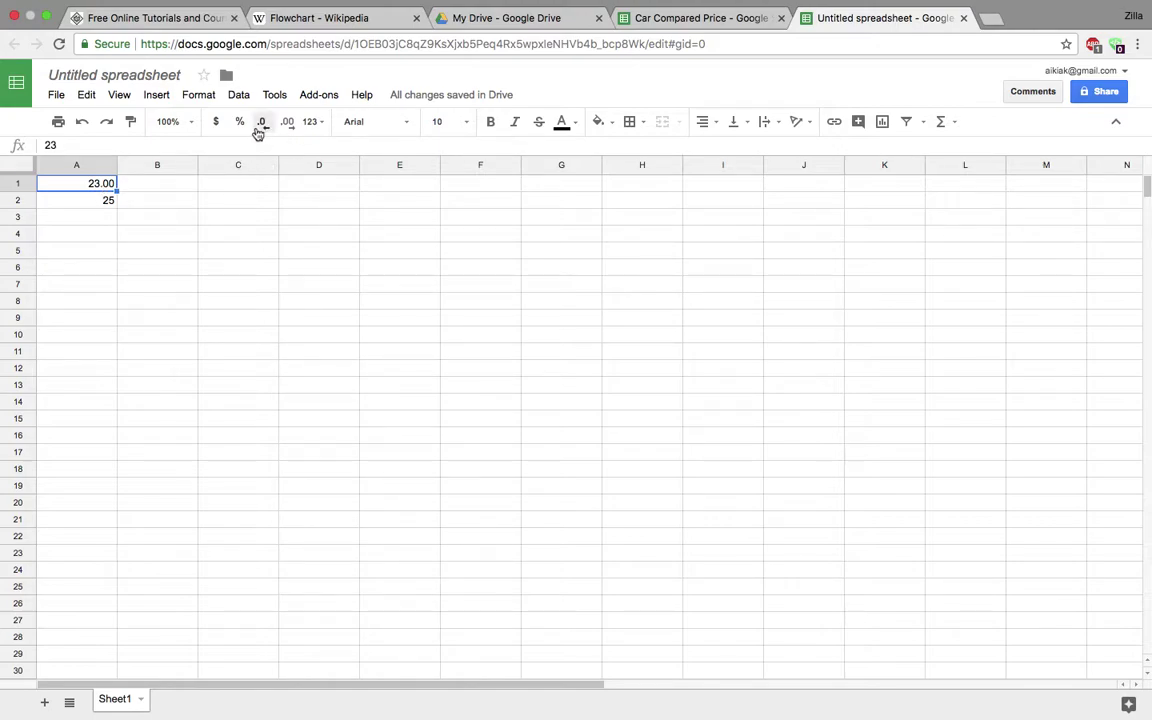
pyautogui.click(288, 136)
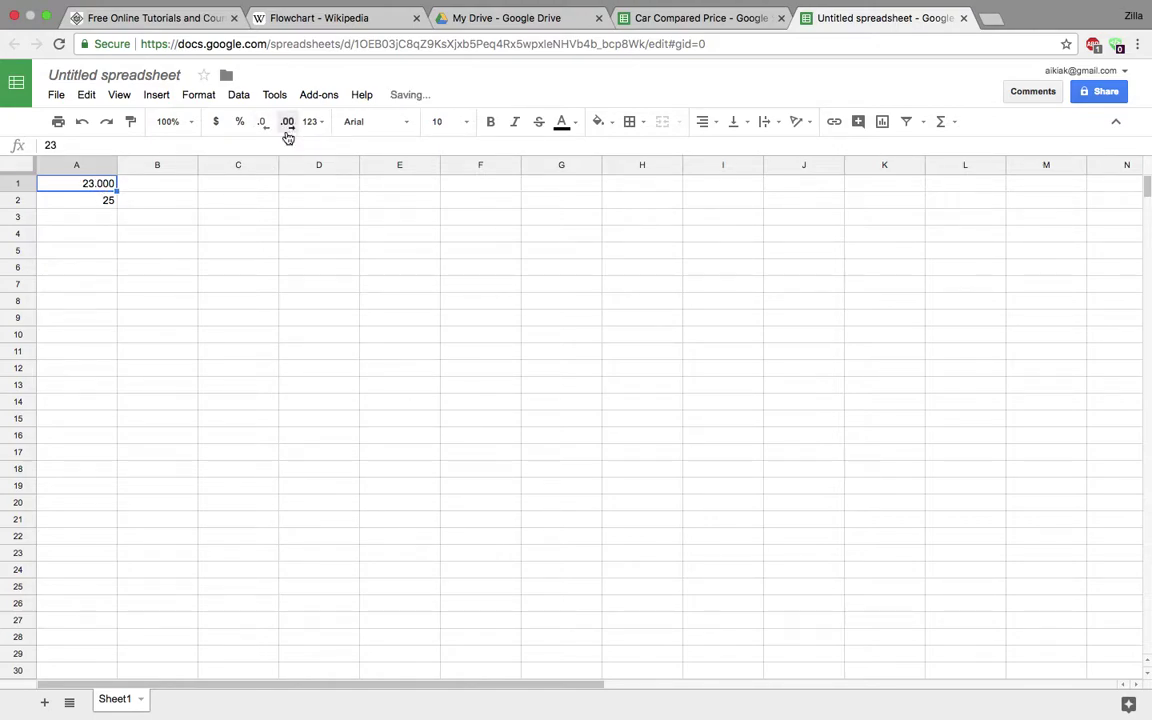
pyautogui.click(263, 124)
pyautogui.click(263, 124)
pyautogui.click(263, 124)
# Enter 33 in cell A3 and 44 in cell A4, leaving cell B5 selected
pyautogui.click(101, 221)
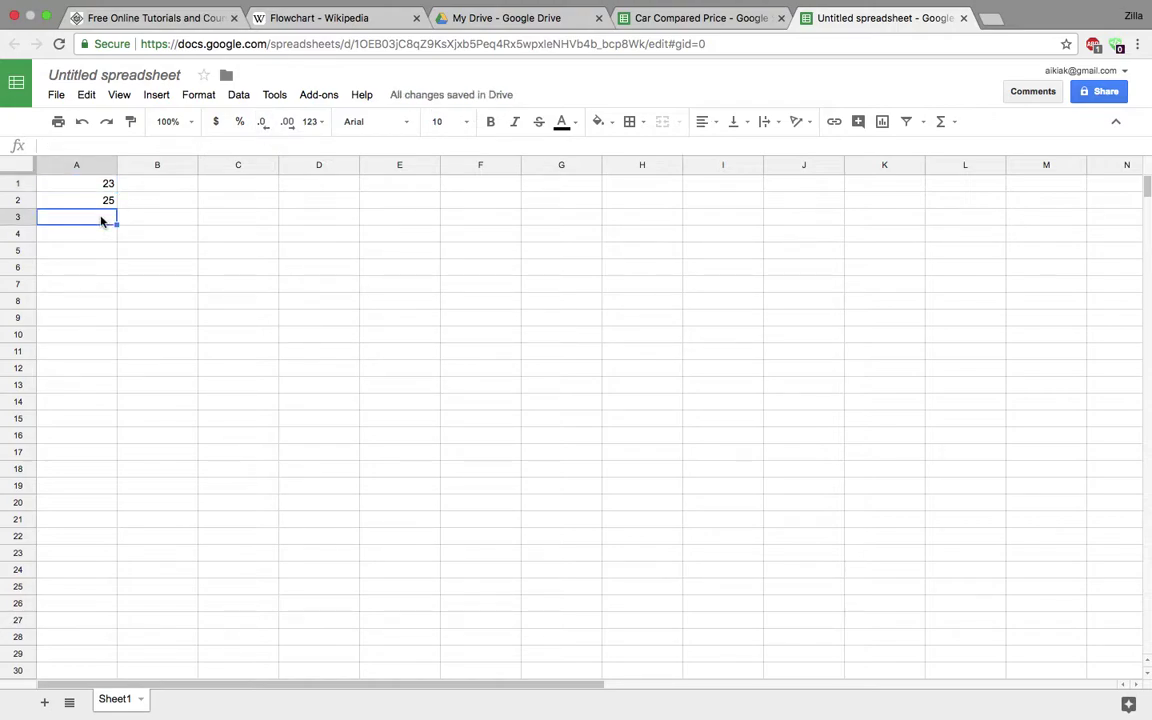
pyautogui.write('33')
pyautogui.press('Return')
pyautogui.write('44')
pyautogui.press('Return')
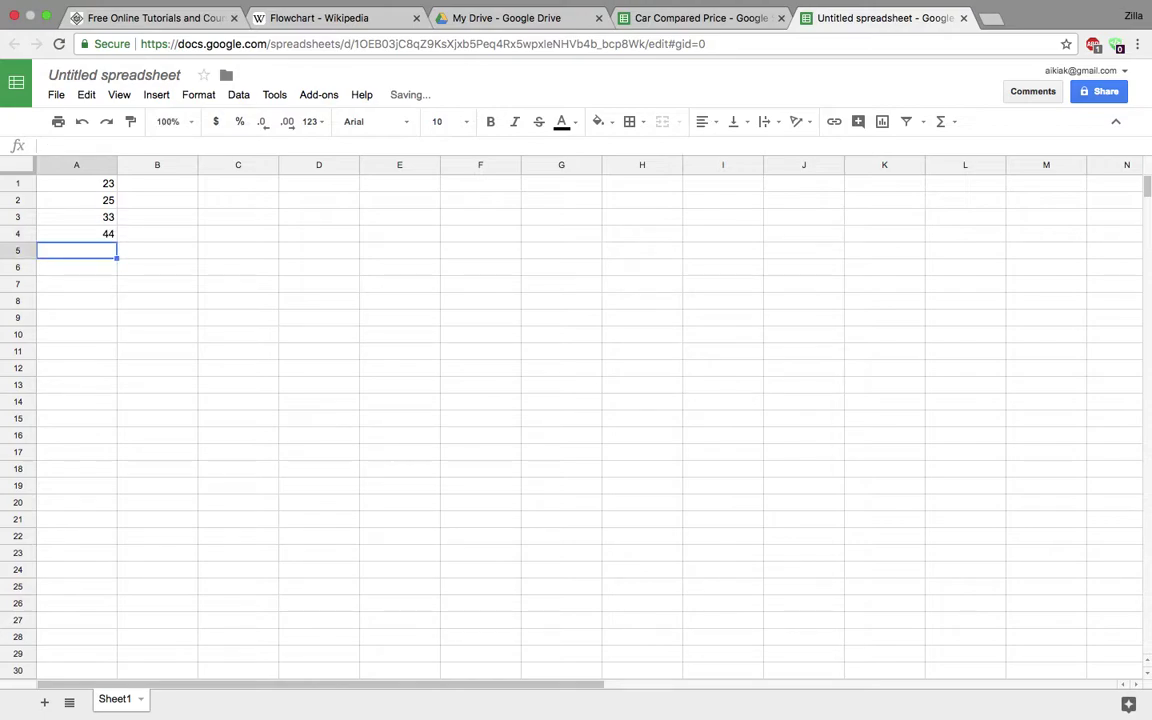
pyautogui.click(150, 258)
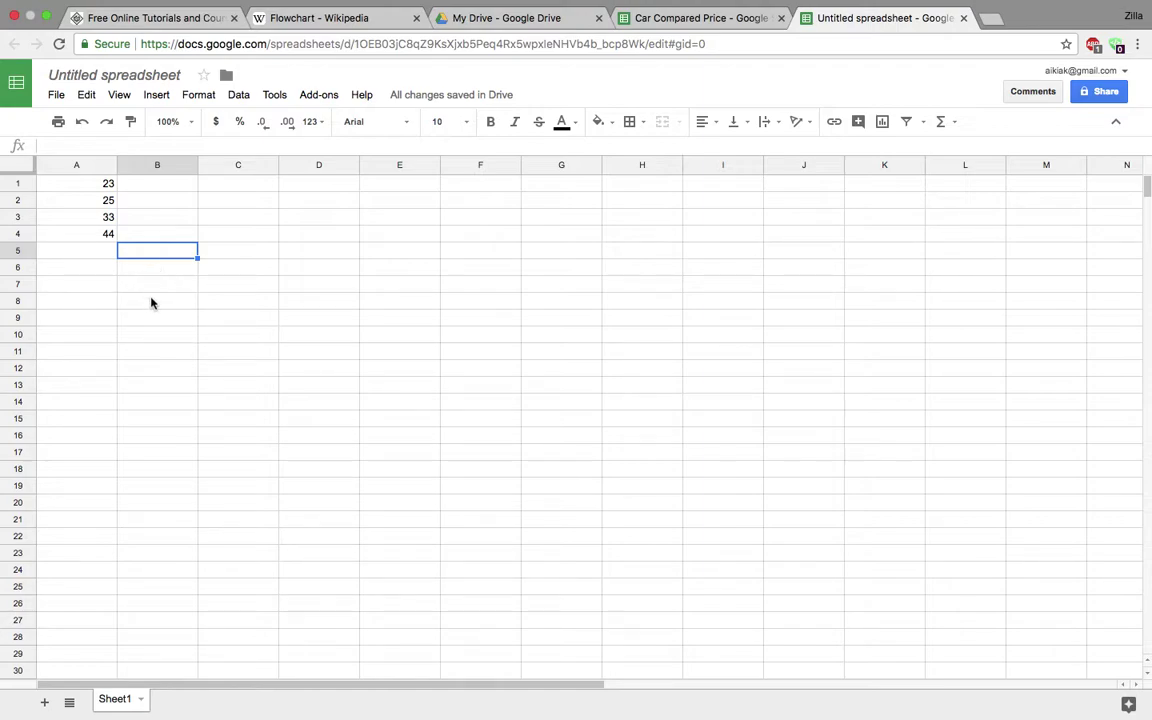
# Enter the formula =A1+A2+A3+A4 in cell B5 to add up the four numbers in column A
pyautogui.write('=')
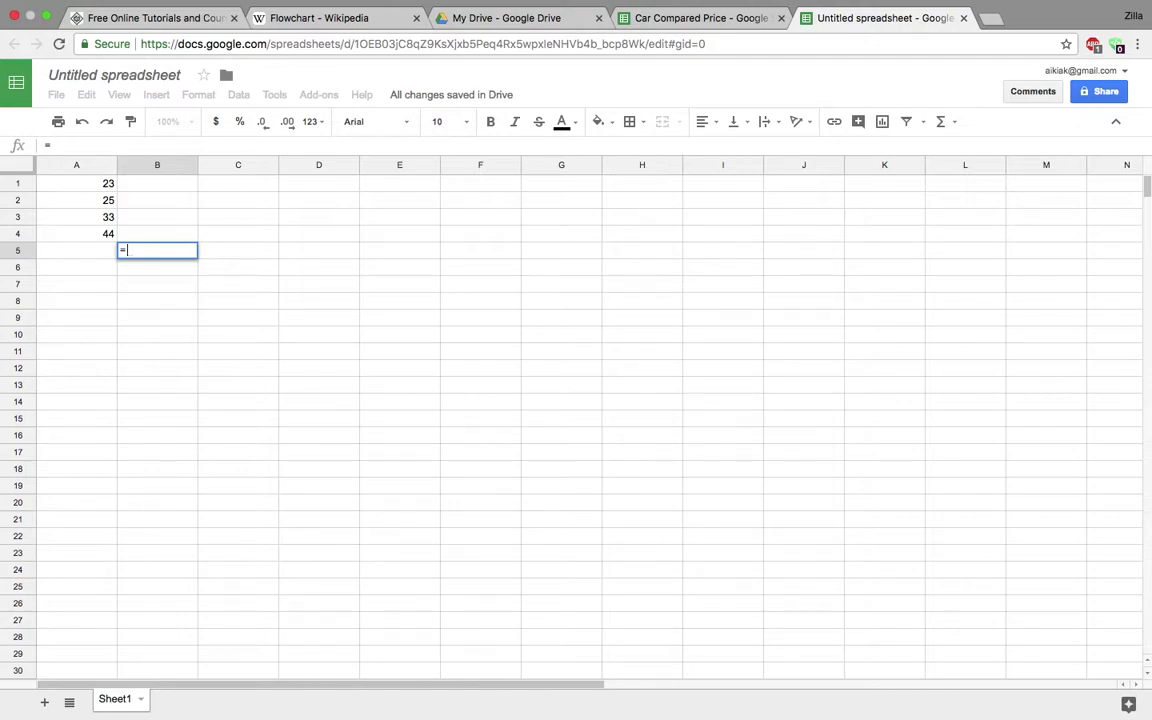
pyautogui.press('Escape')
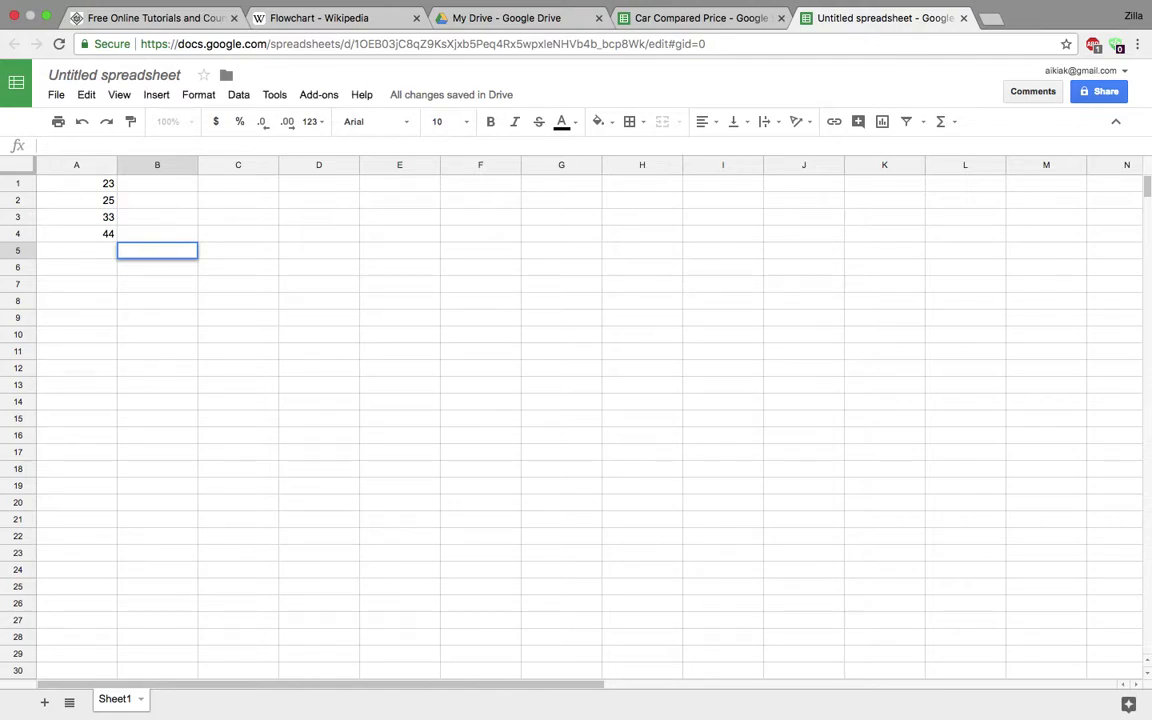
pyautogui.write('=')
pyautogui.click(80, 183)
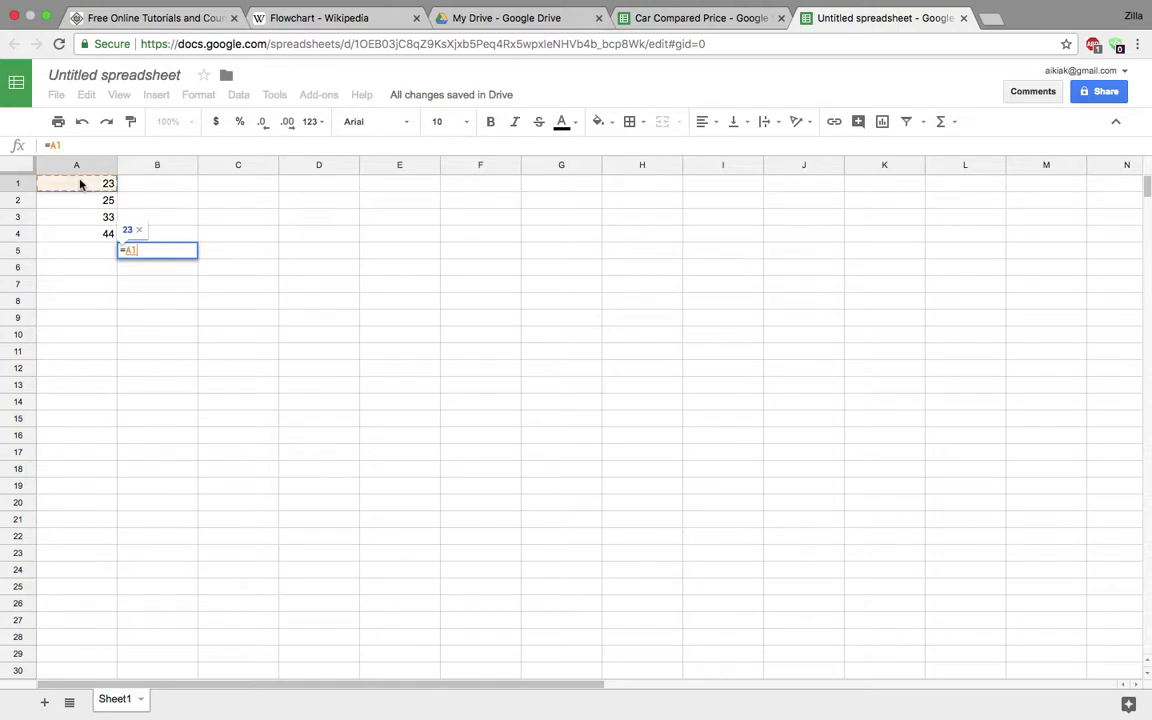
pyautogui.write('+')
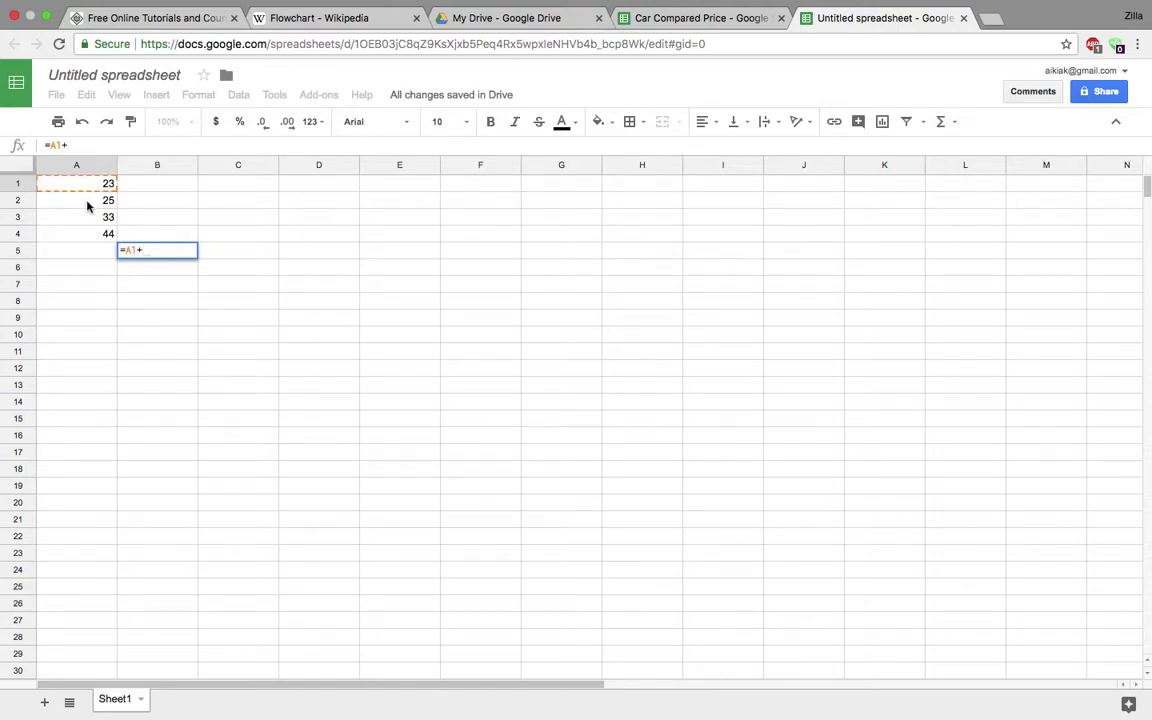
pyautogui.click(87, 203)
pyautogui.write('+')
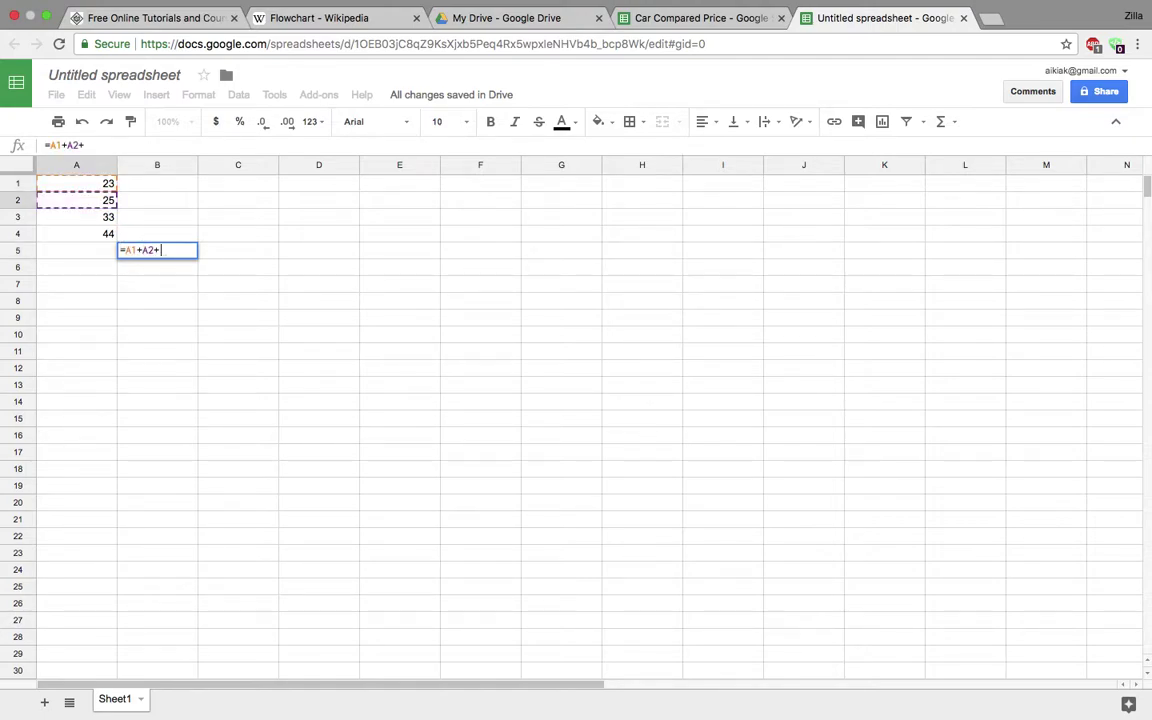
pyautogui.click(93, 219)
pyautogui.write('+')
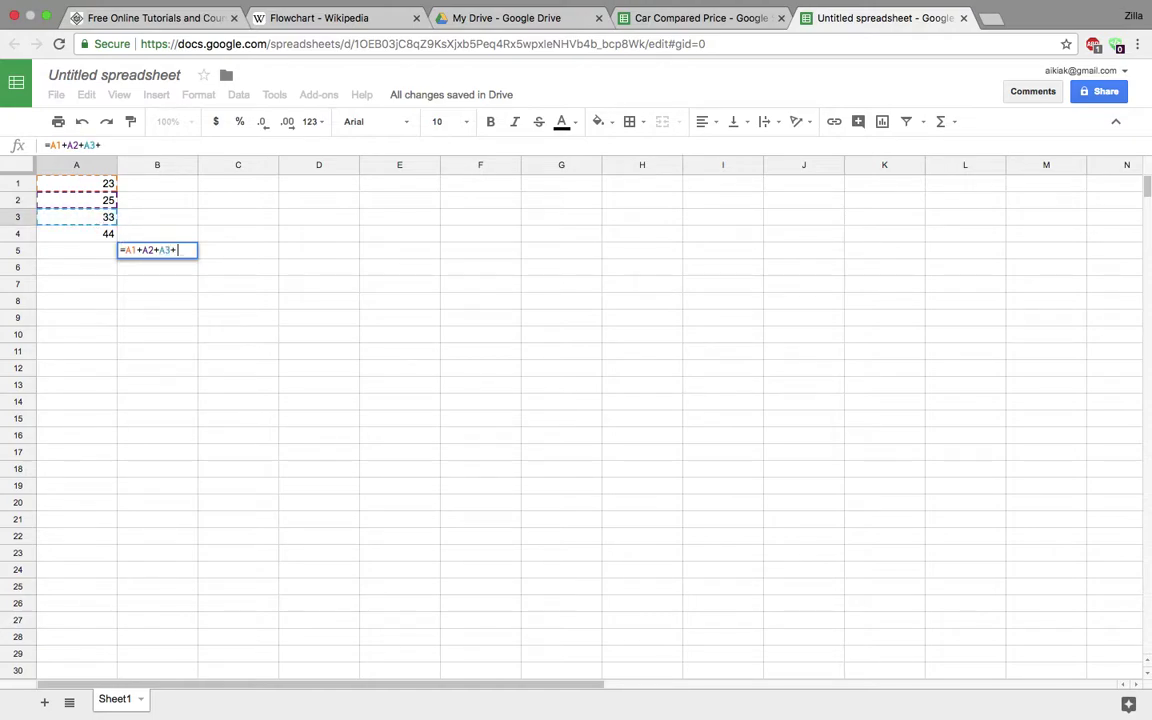
pyautogui.click(93, 238)
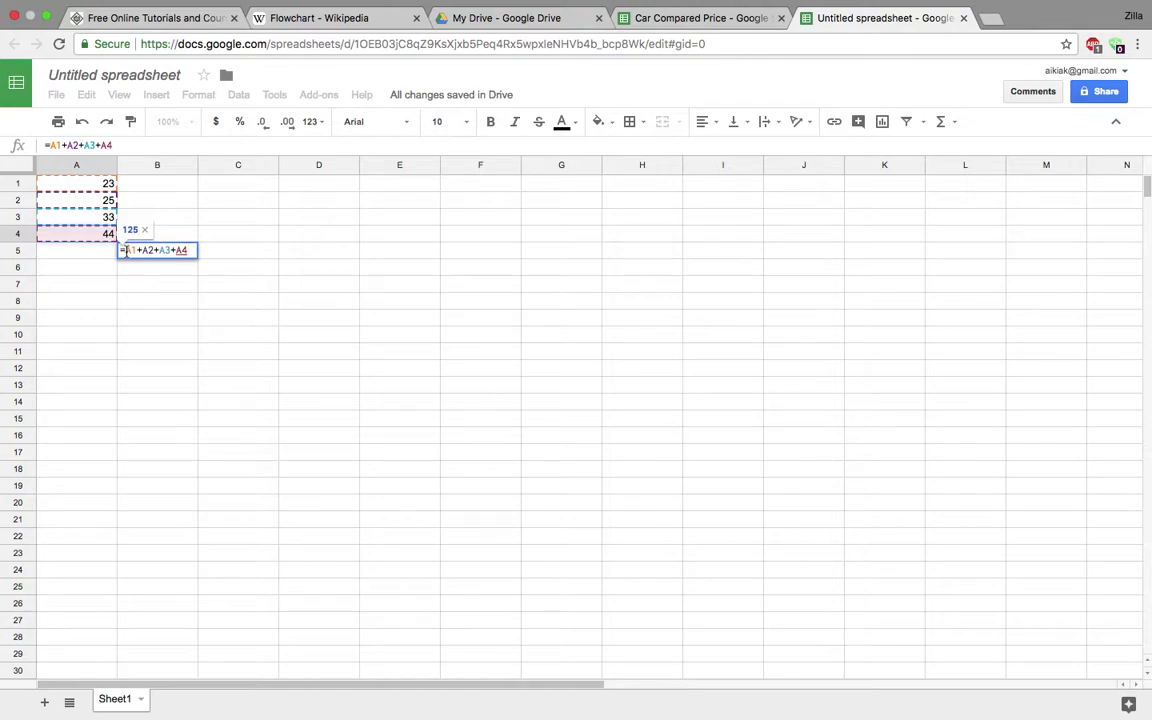
pyautogui.press('Return')
pyautogui.click(186, 252)
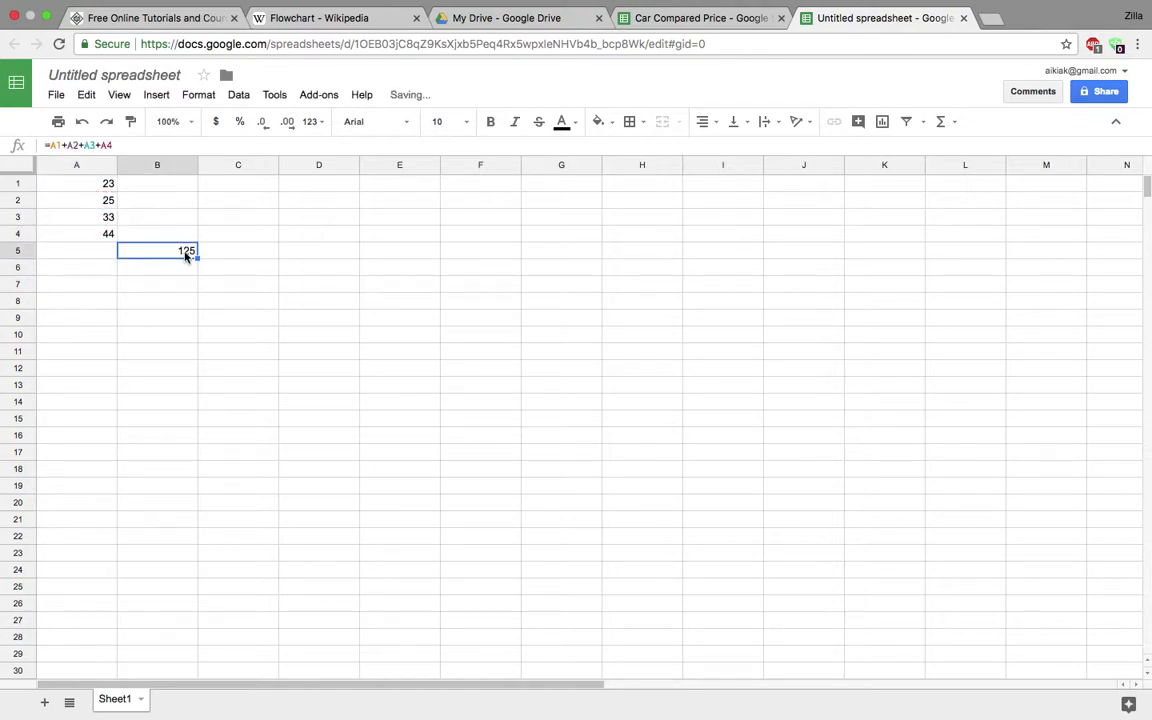
# Label the addition formula's row by entering Method 1 in cell A5
pyautogui.click(90, 257)
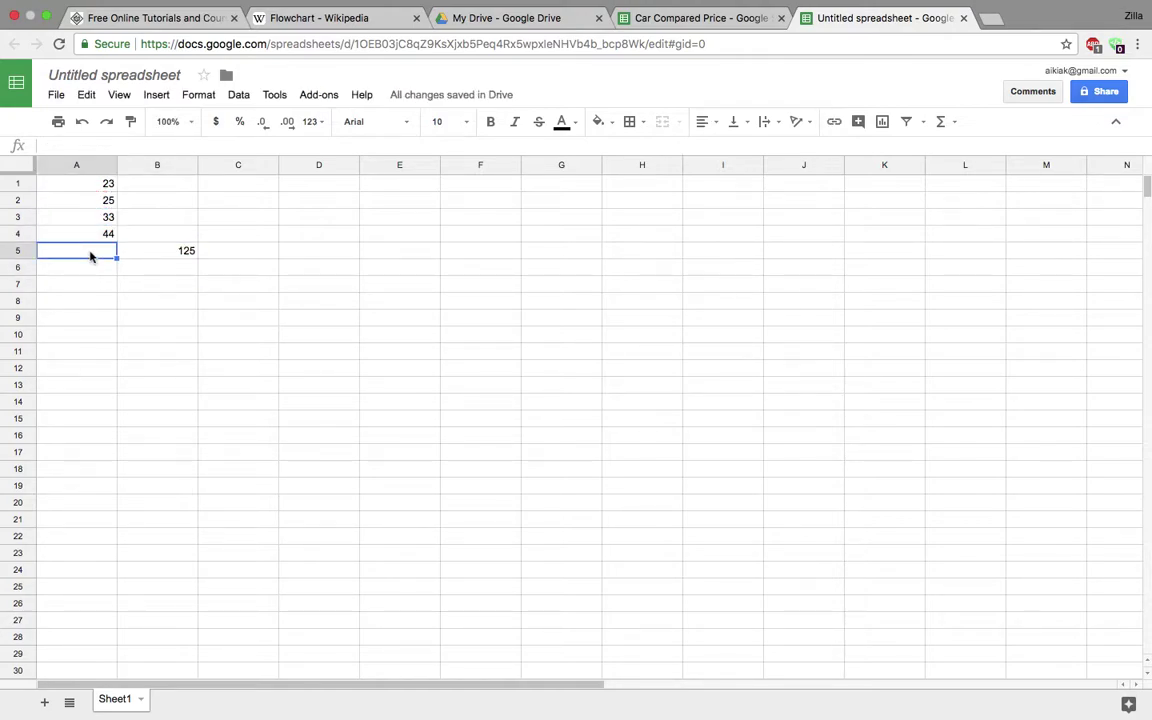
pyautogui.write('Method ')
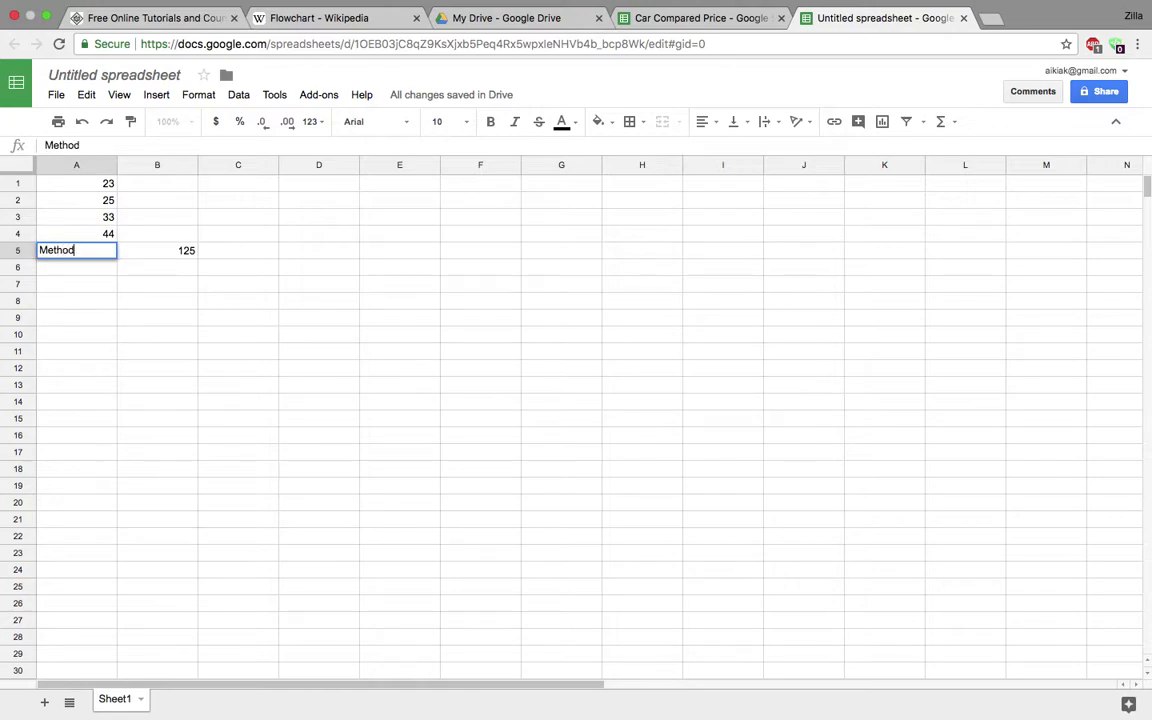
pyautogui.write('1')
pyautogui.press('Return')
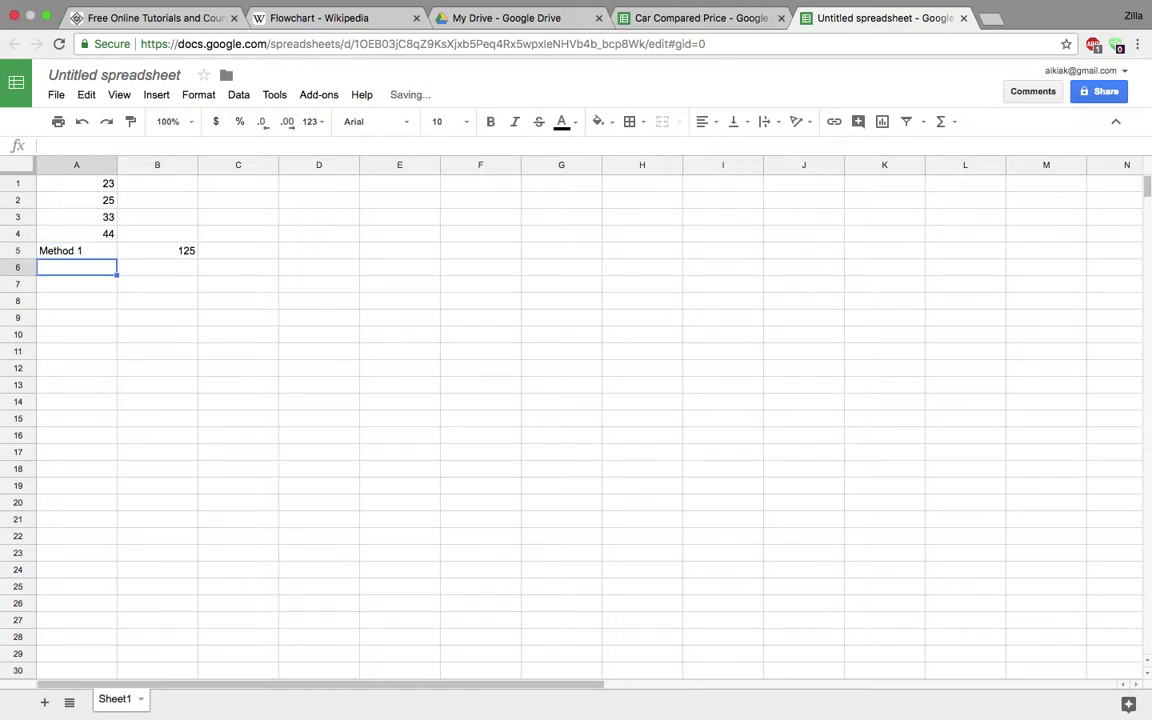
# Calculate the average for Method 1 by entering the formula =B5/4 in cell C5
pyautogui.click(183, 249)
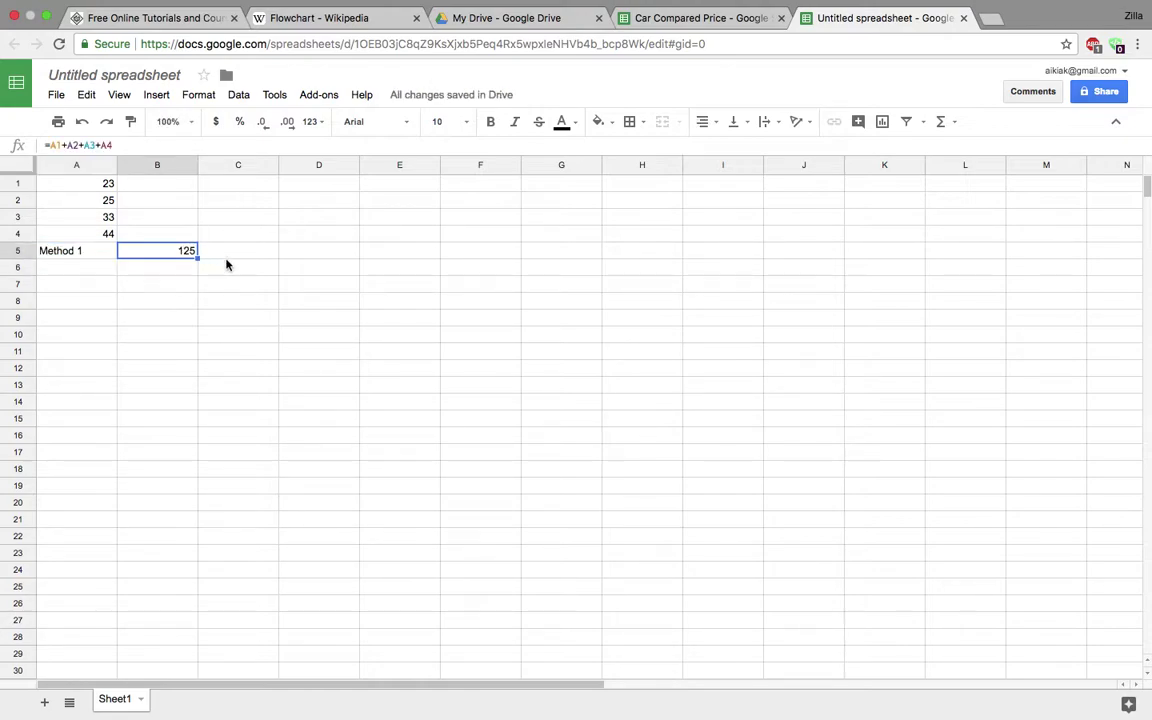
pyautogui.click(234, 259)
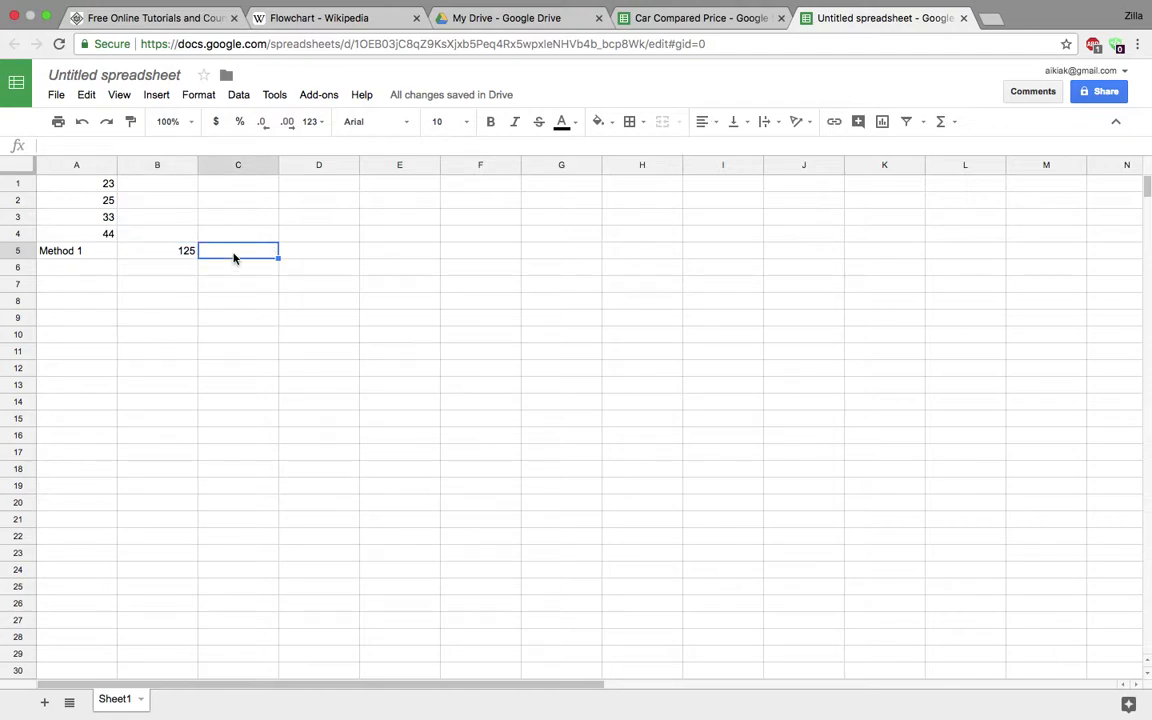
pyautogui.write('=')
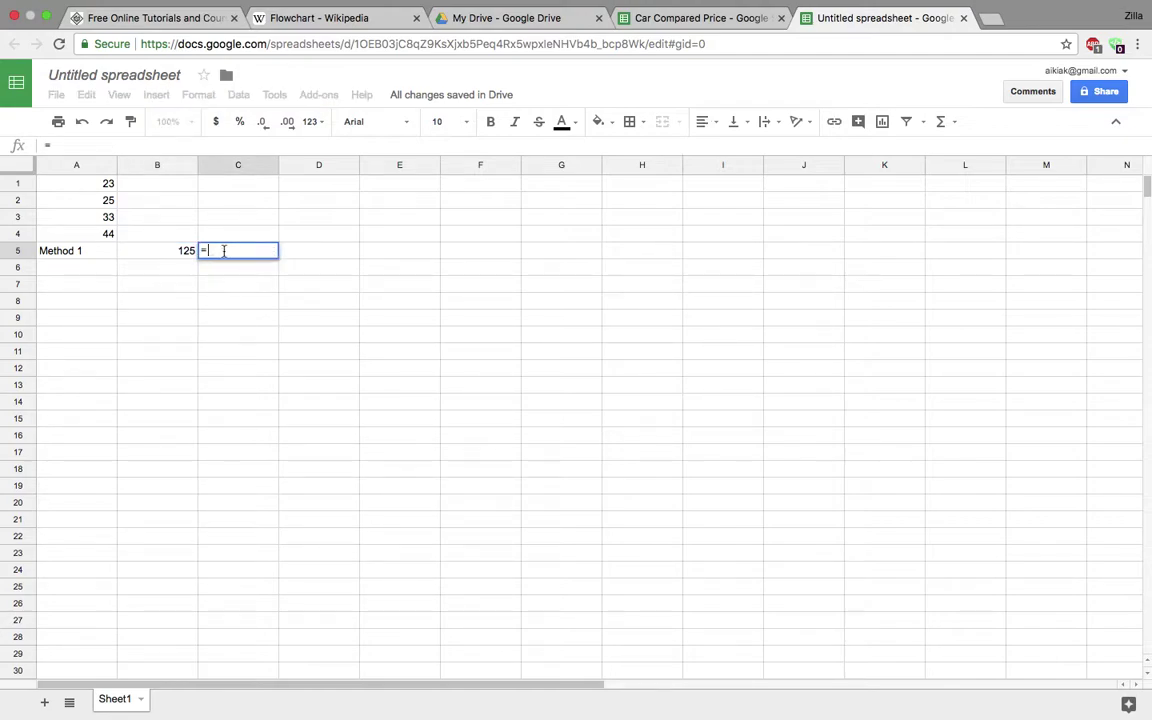
pyautogui.click(175, 252)
pyautogui.write('/4')
pyautogui.press('Return')
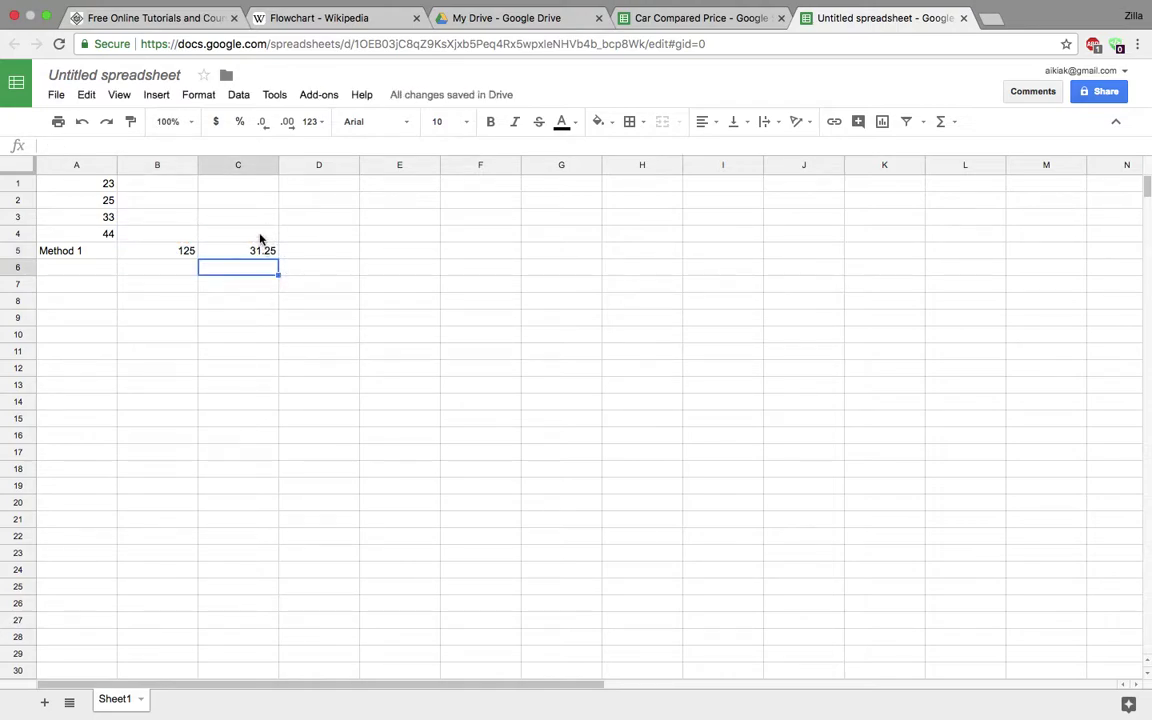
# Enter the heading Avg in cell C4, above the Method 1 average
pyautogui.click(259, 236)
pyautogui.write('Avg')
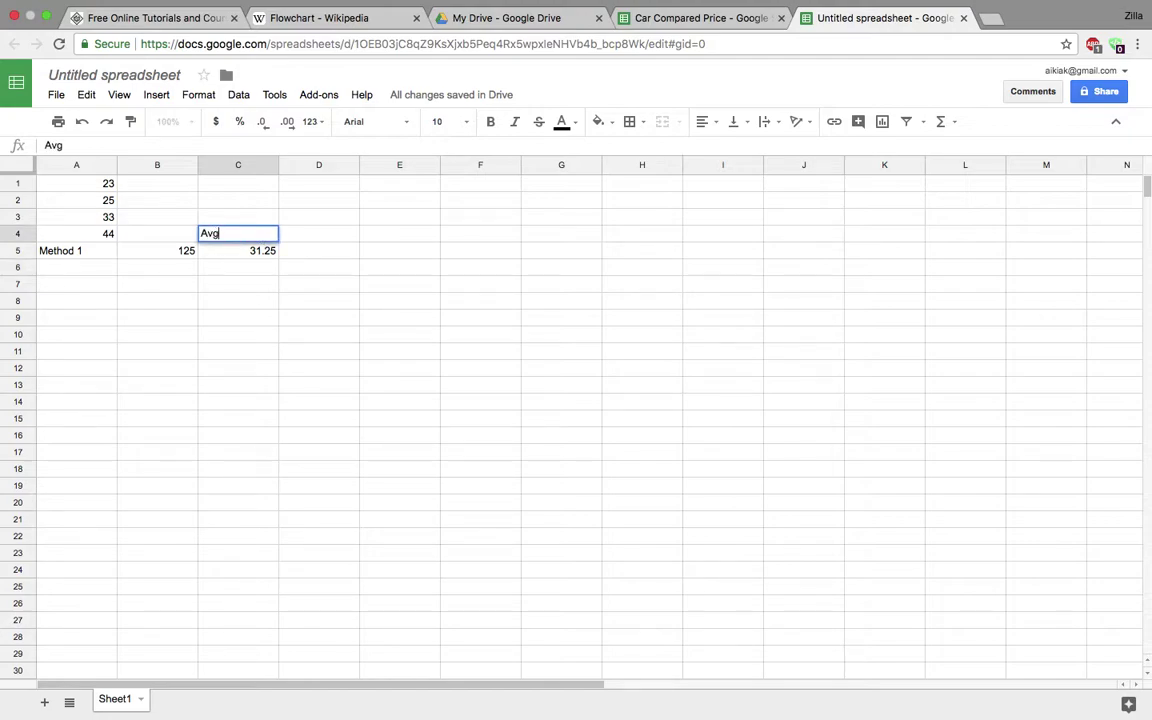
pyautogui.press('Return')
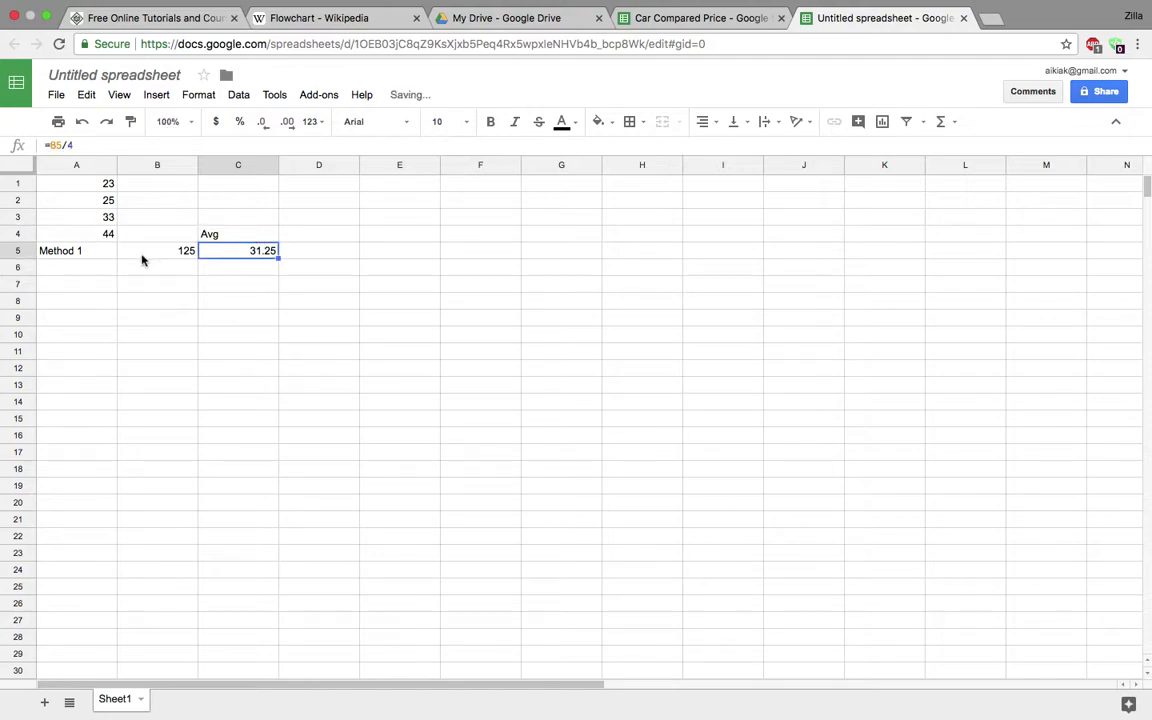
# Enter the label Method 2 in cell A6 and move on to cell B6
pyautogui.click(91, 267)
pyautogui.write('Method')
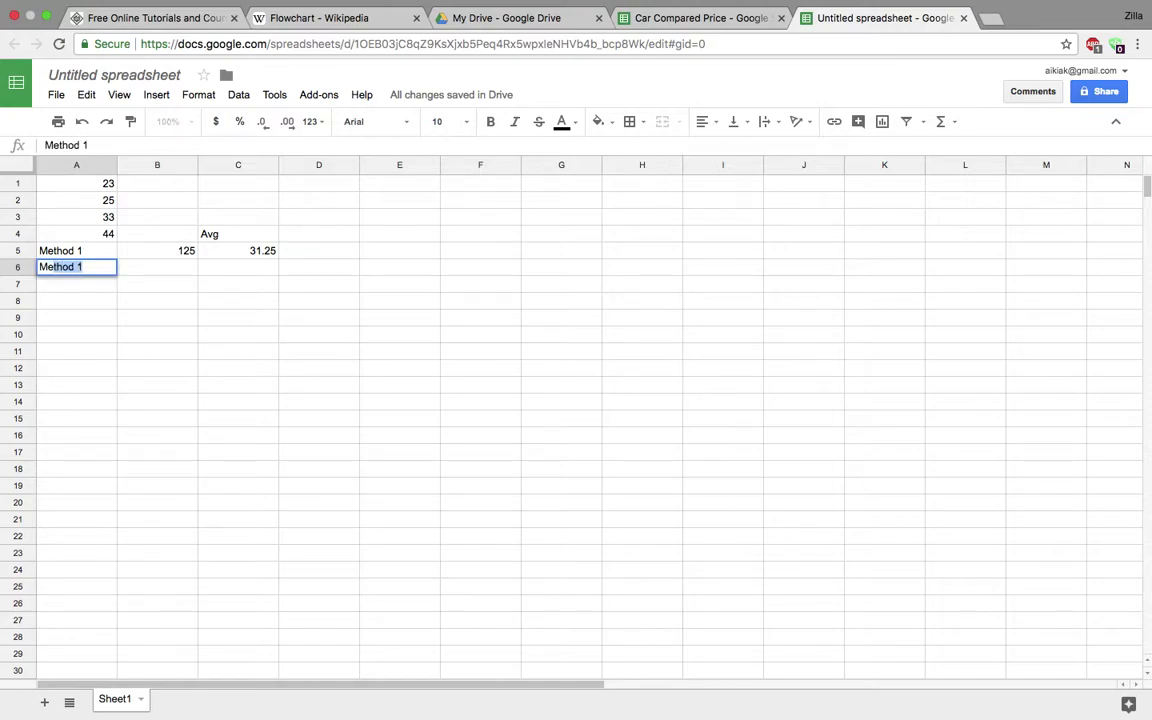
pyautogui.write(' 2')
pyautogui.press('Tab')
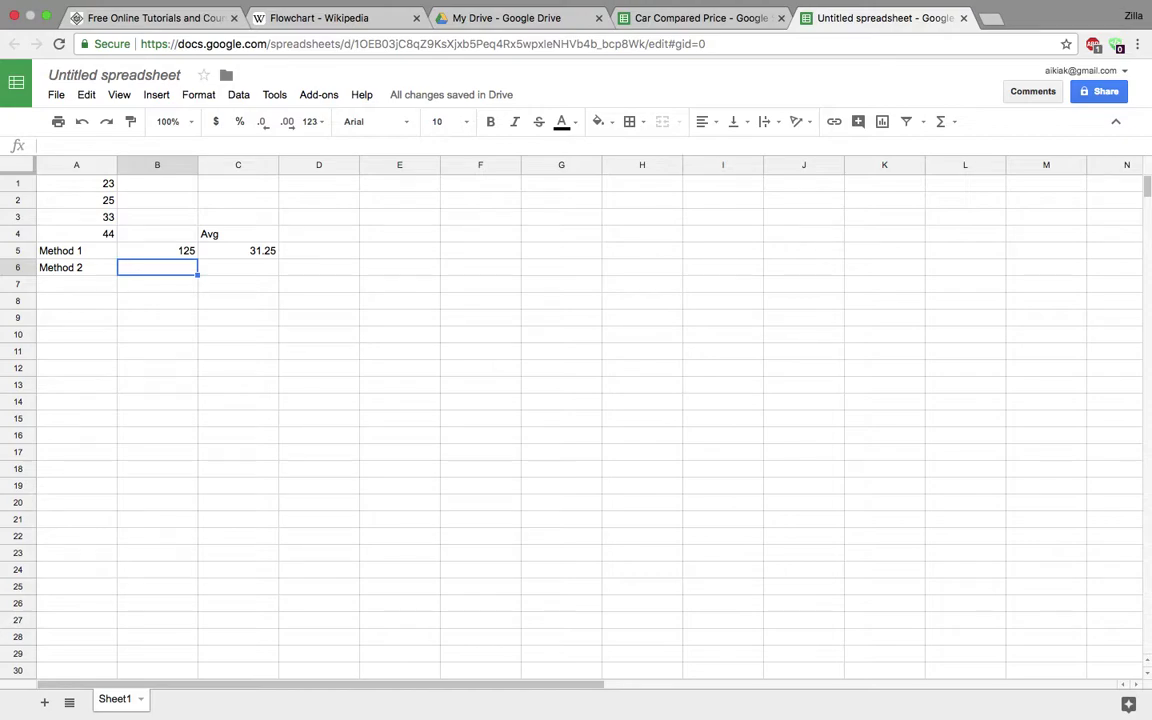
# Total the four numbers in column A with a SUM formula over A1:A4 in cell B6
pyautogui.write('=sub')
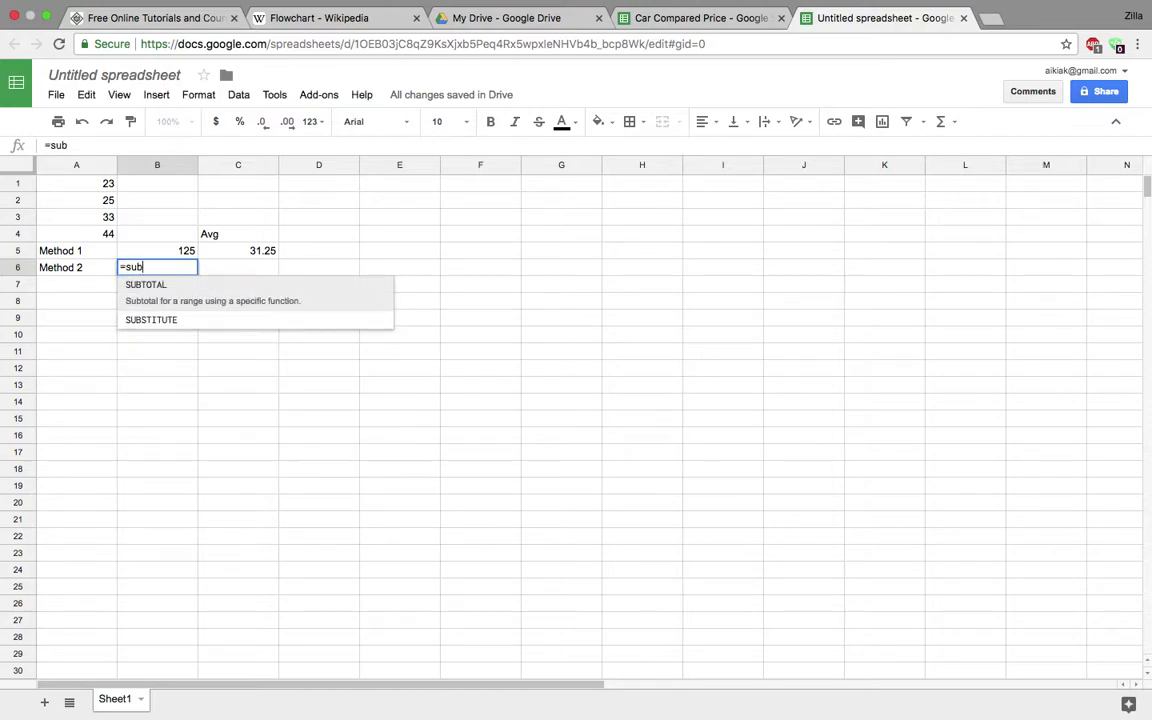
pyautogui.press('BackSpace')
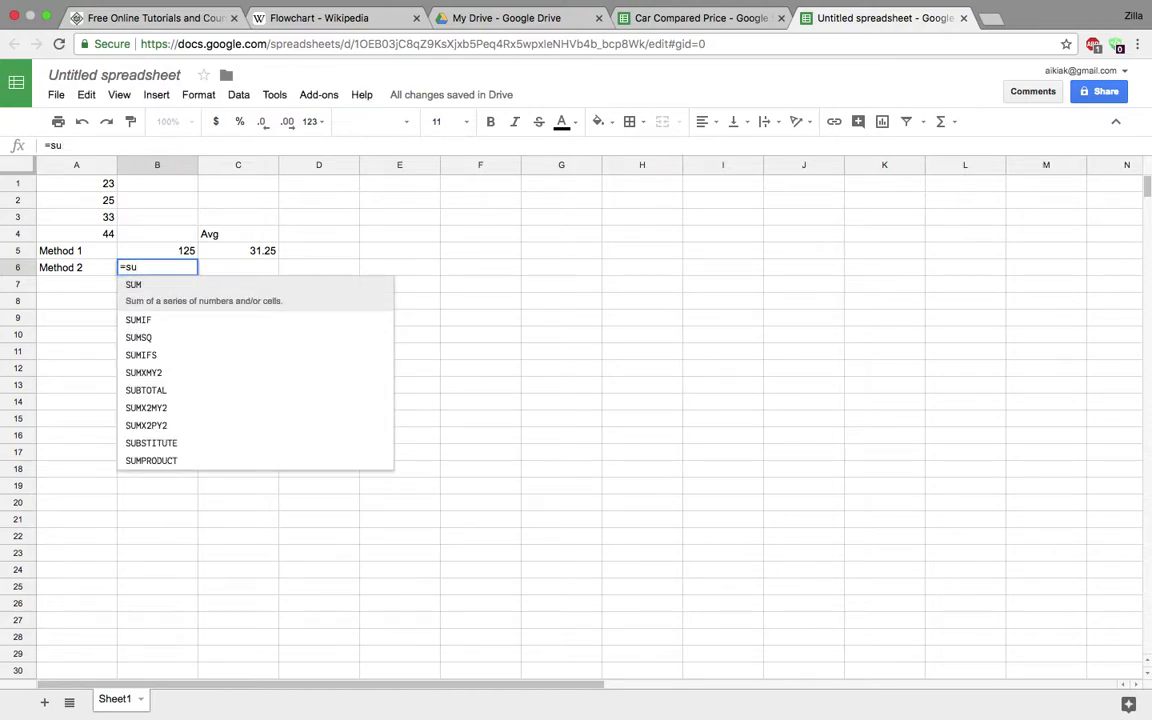
pyautogui.write('m')
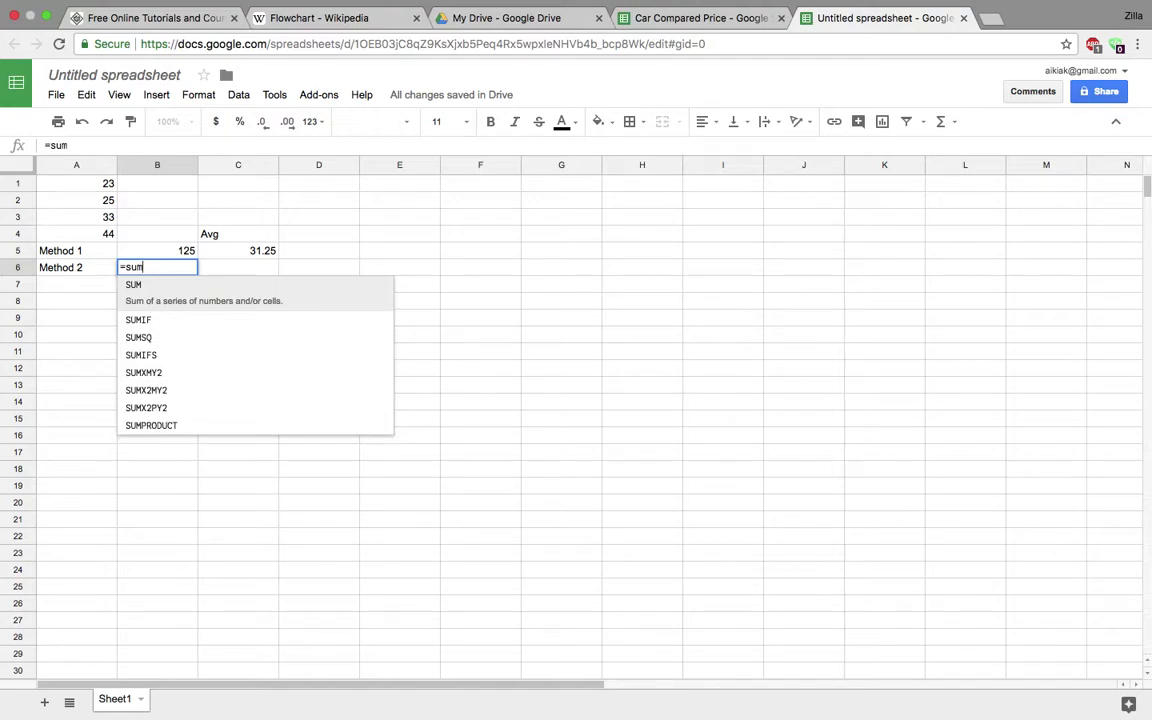
pyautogui.write('(')
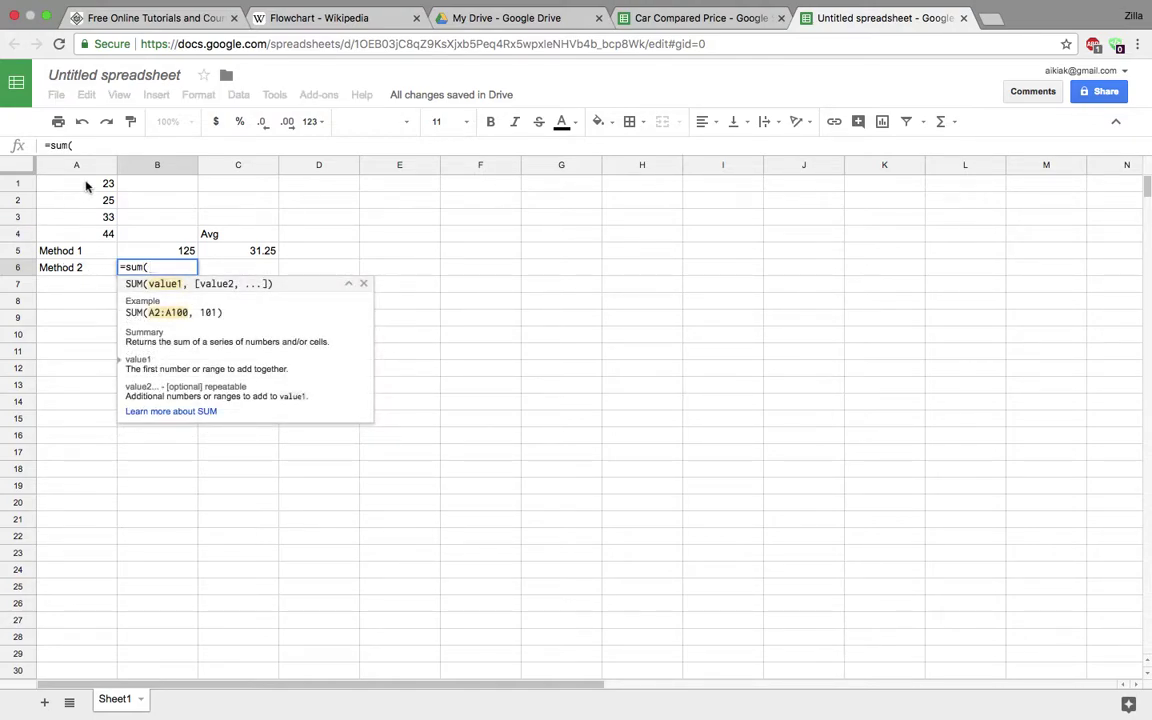
pyautogui.click(86, 186)
pyautogui.moveTo(86, 186); pyautogui.dragTo(97, 240)
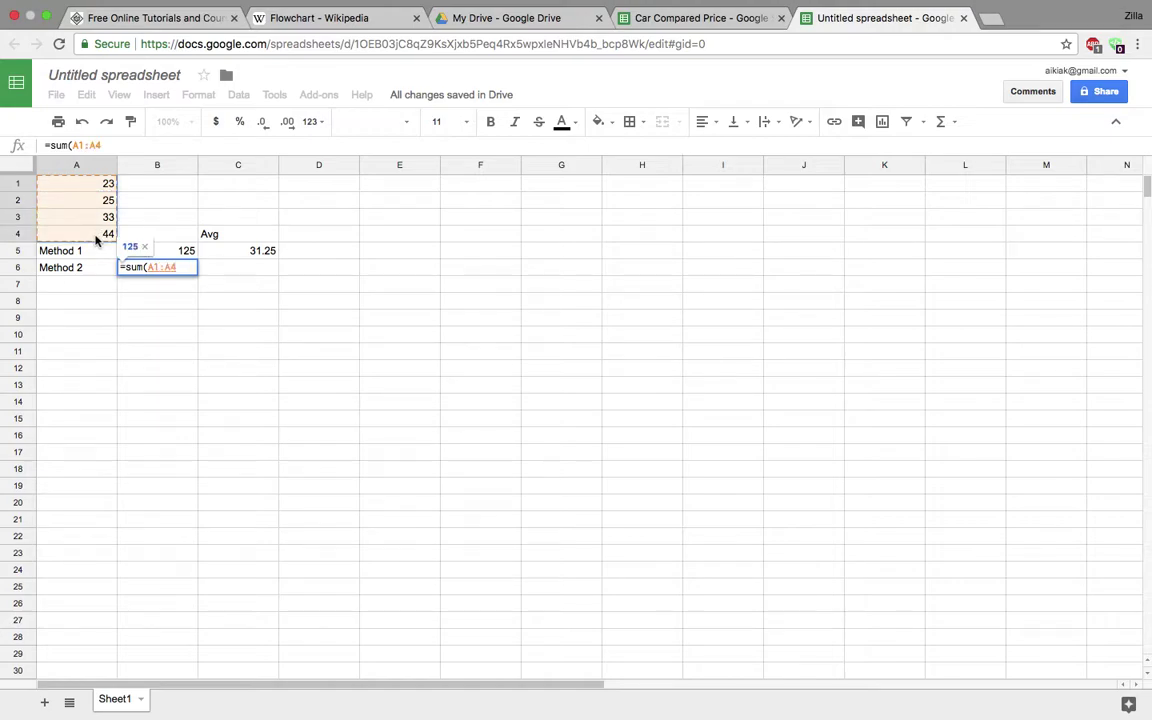
pyautogui.press('Return')
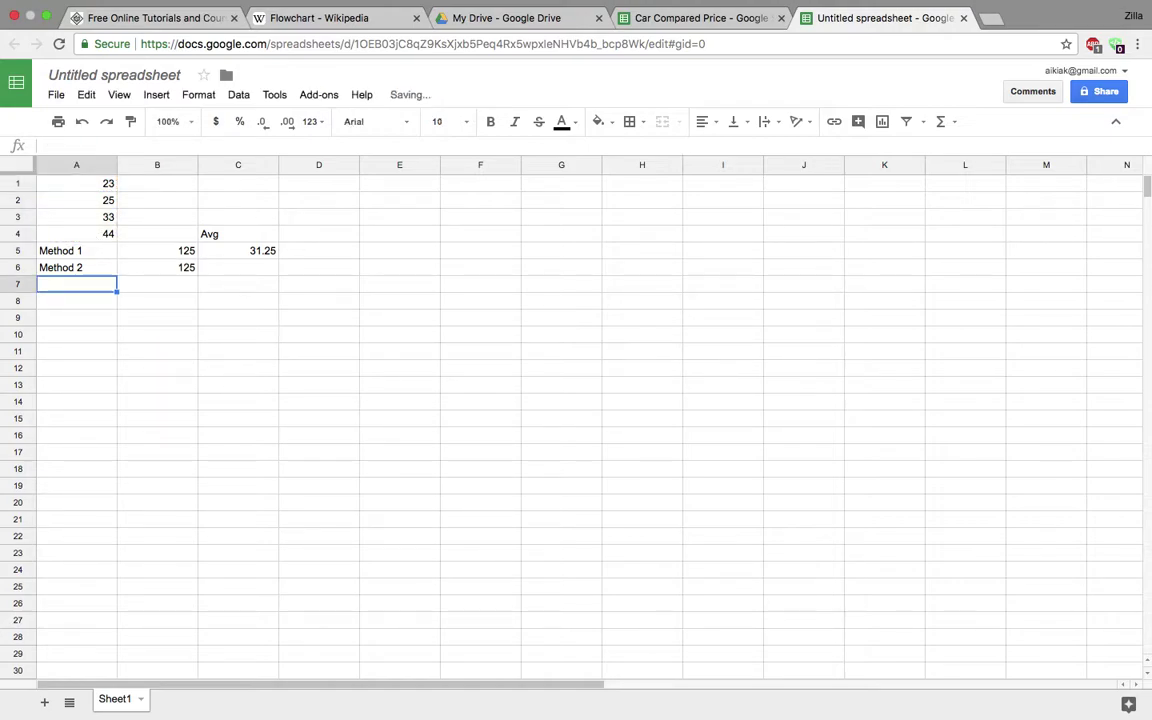
# Compare the two total cells, B5 and B6, and enter the formula =B6/4 in cell C6 as the Method 2 average
pyautogui.click(183, 250)
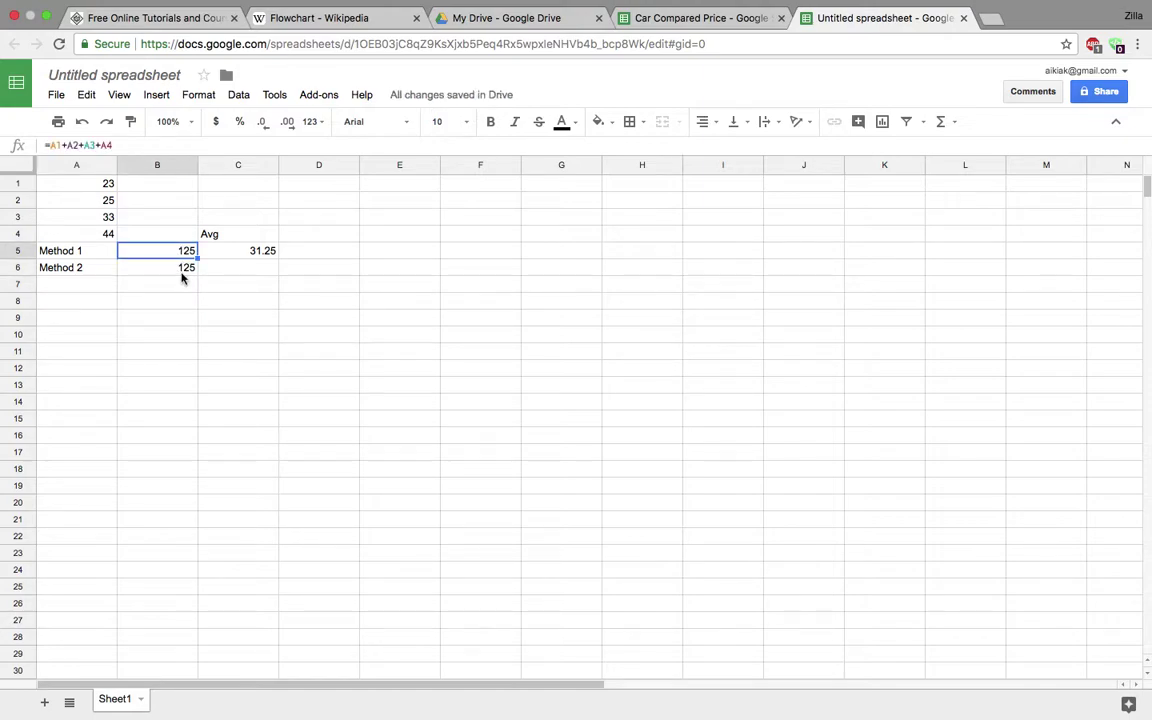
pyautogui.click(183, 270)
pyautogui.click(255, 271)
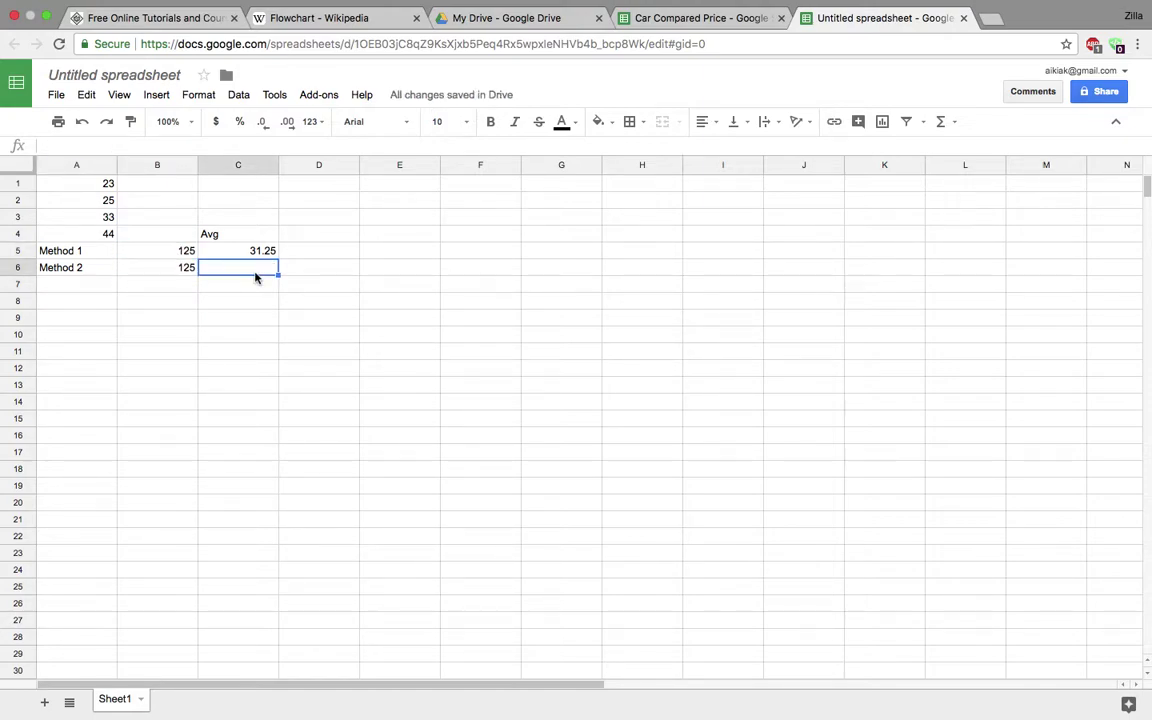
pyautogui.write('=')
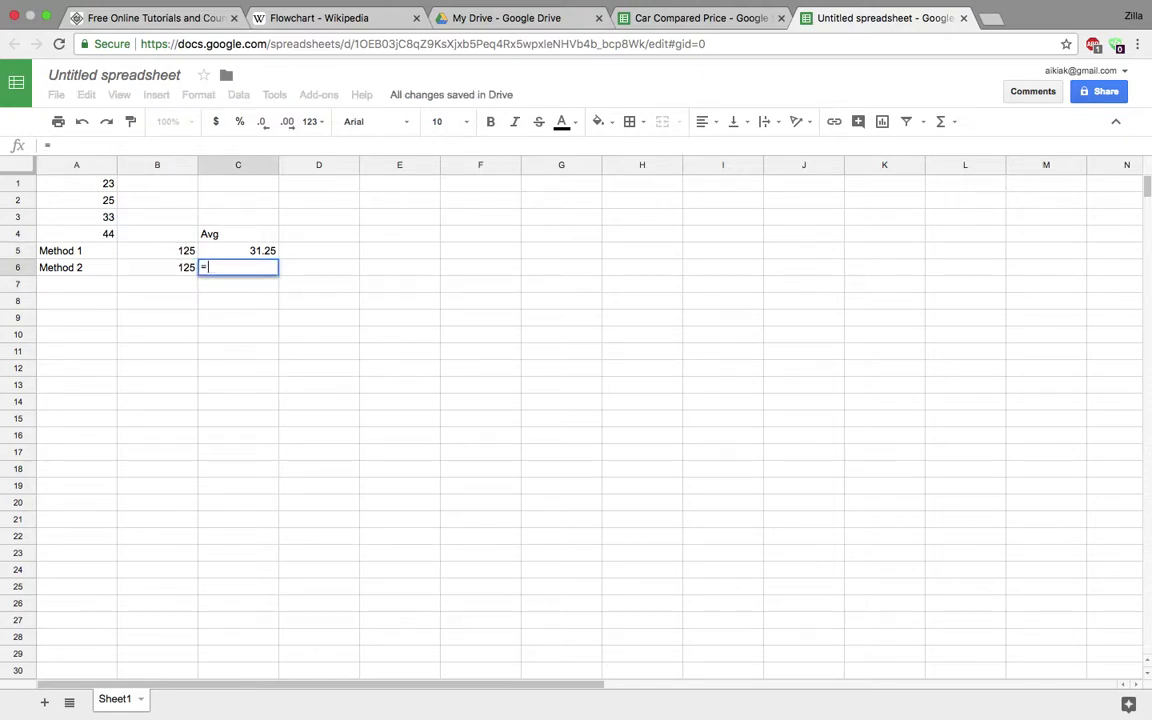
pyautogui.click(185, 268)
pyautogui.write('/4')
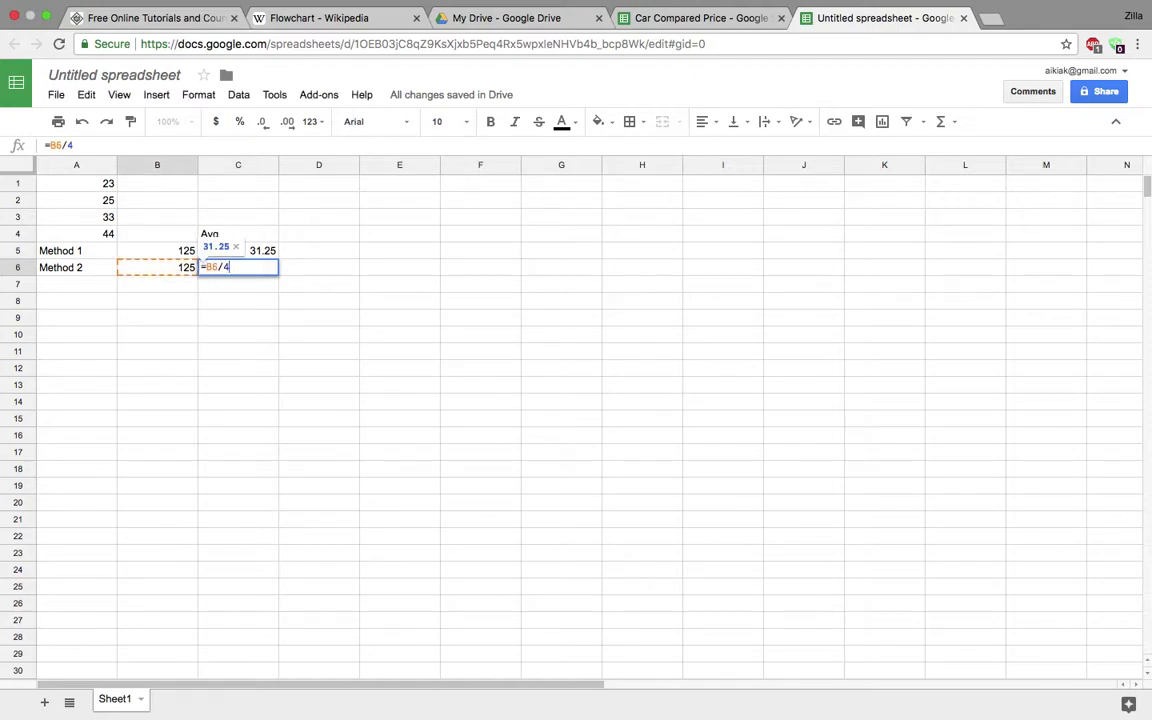
pyautogui.press('Return')
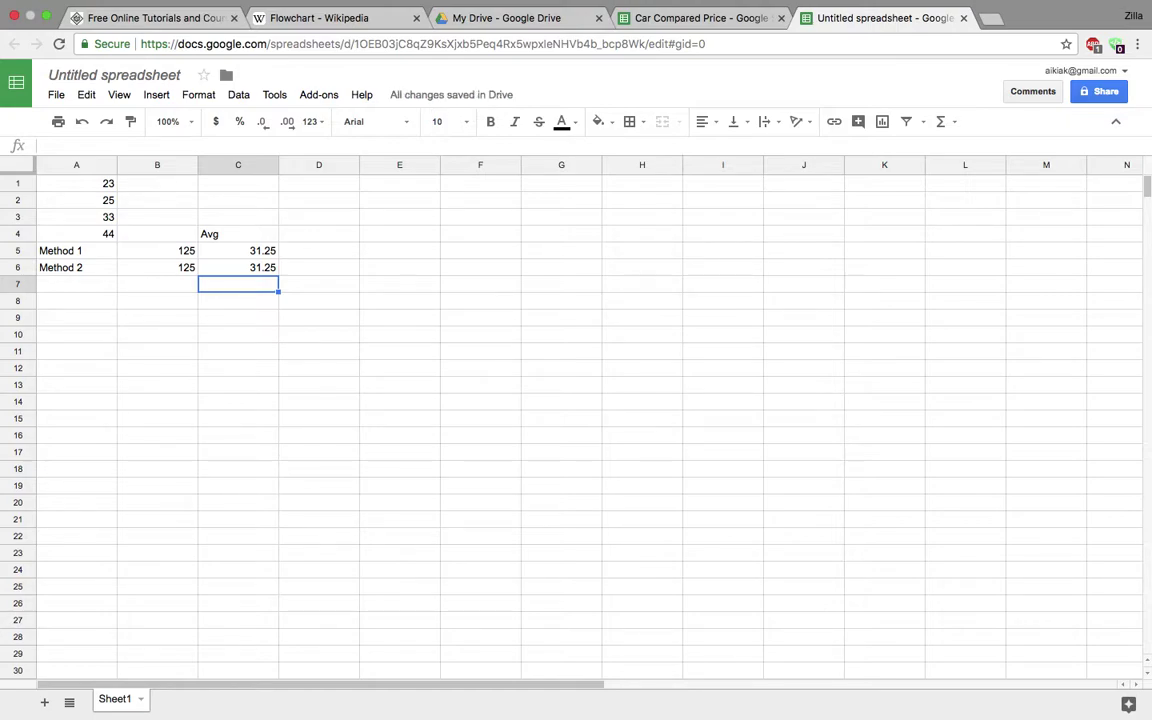
# Enter the label Method 3 in cell A7, below Method 2
pyautogui.click(70, 283)
pyautogui.write('Method 3')
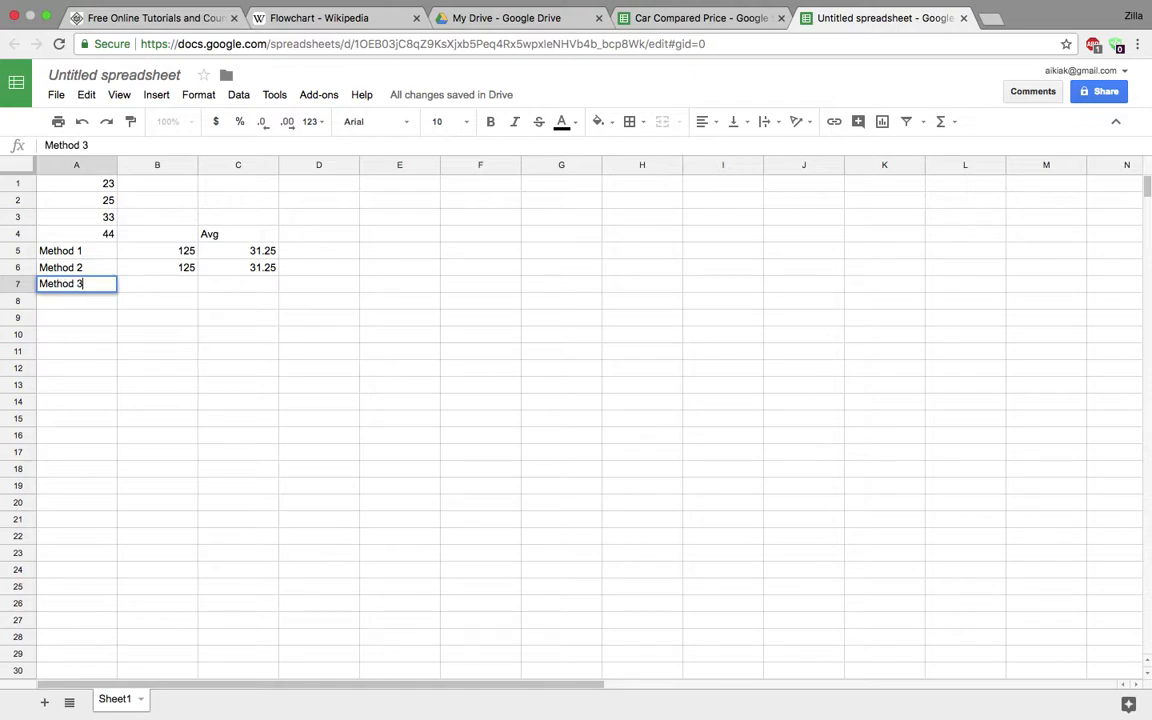
pyautogui.press('Tab')
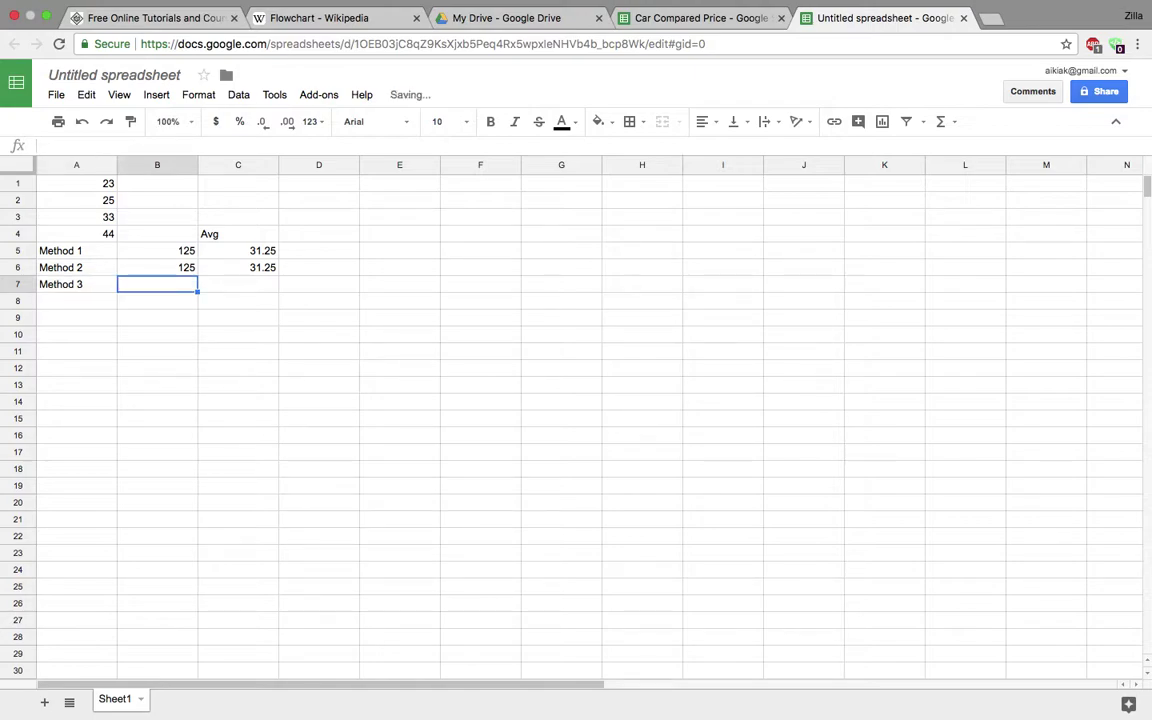
# Average the four numbers in column A with an AVERAGE formula over A1:A4 in cell C7, in the Method 3 row
pyautogui.click(238, 284)
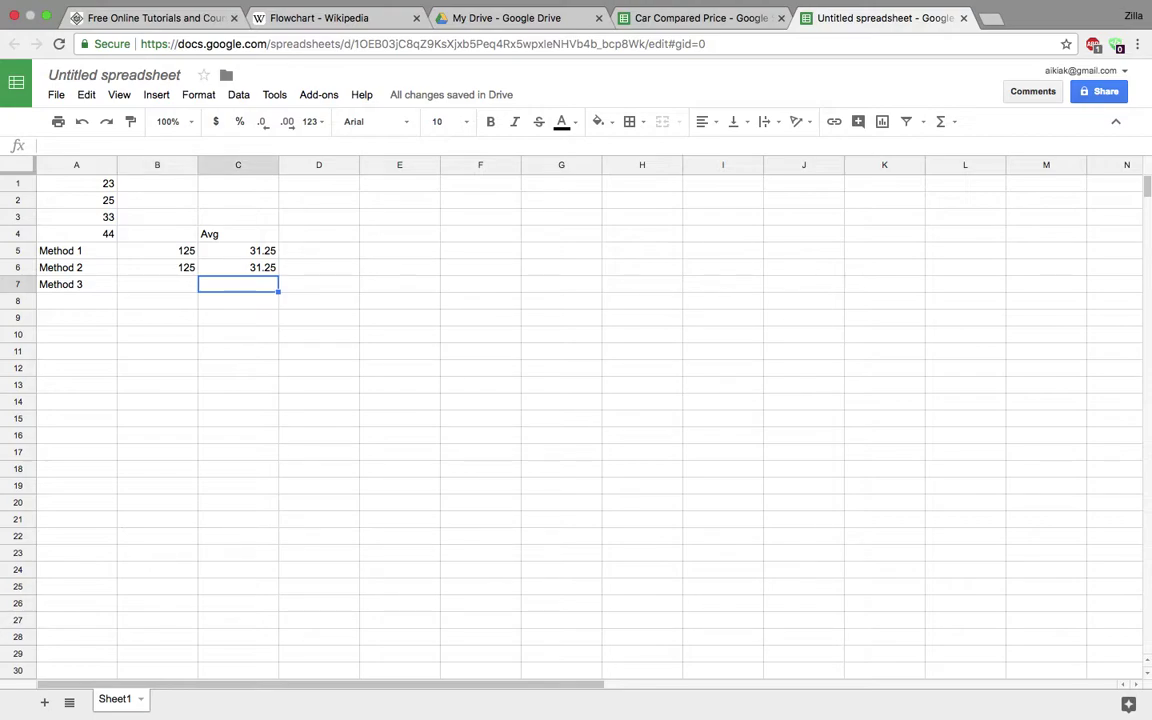
pyautogui.write('=av')
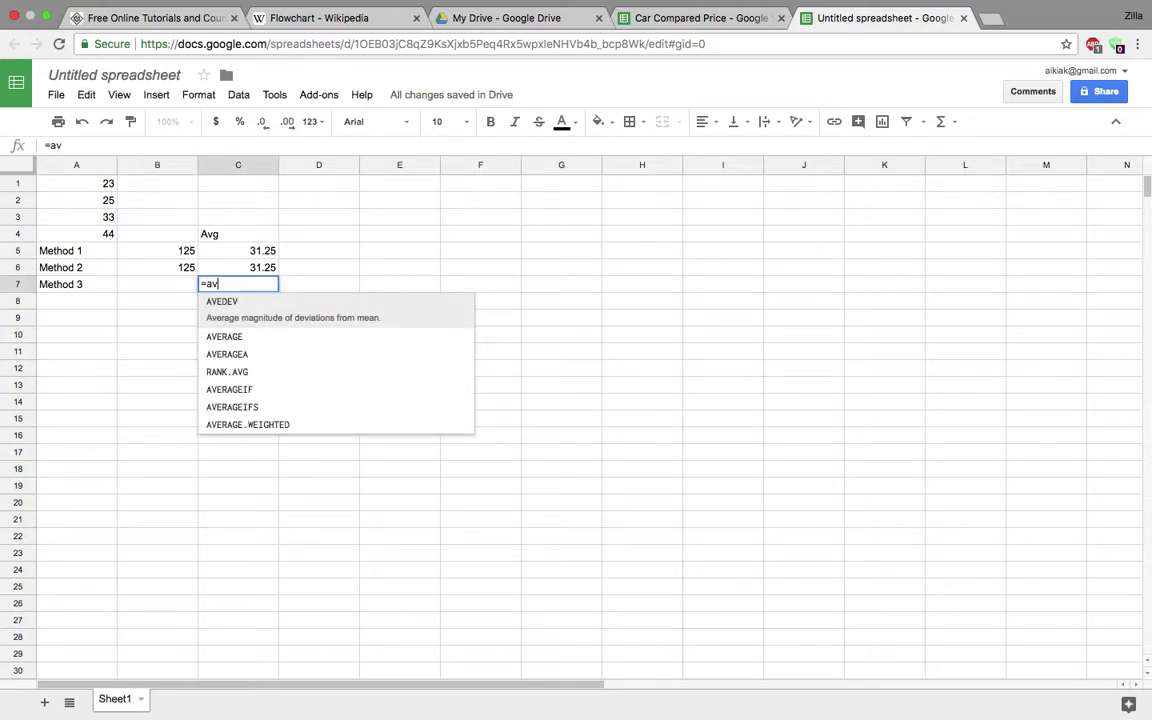
pyautogui.press('Down')
pyautogui.write('(')
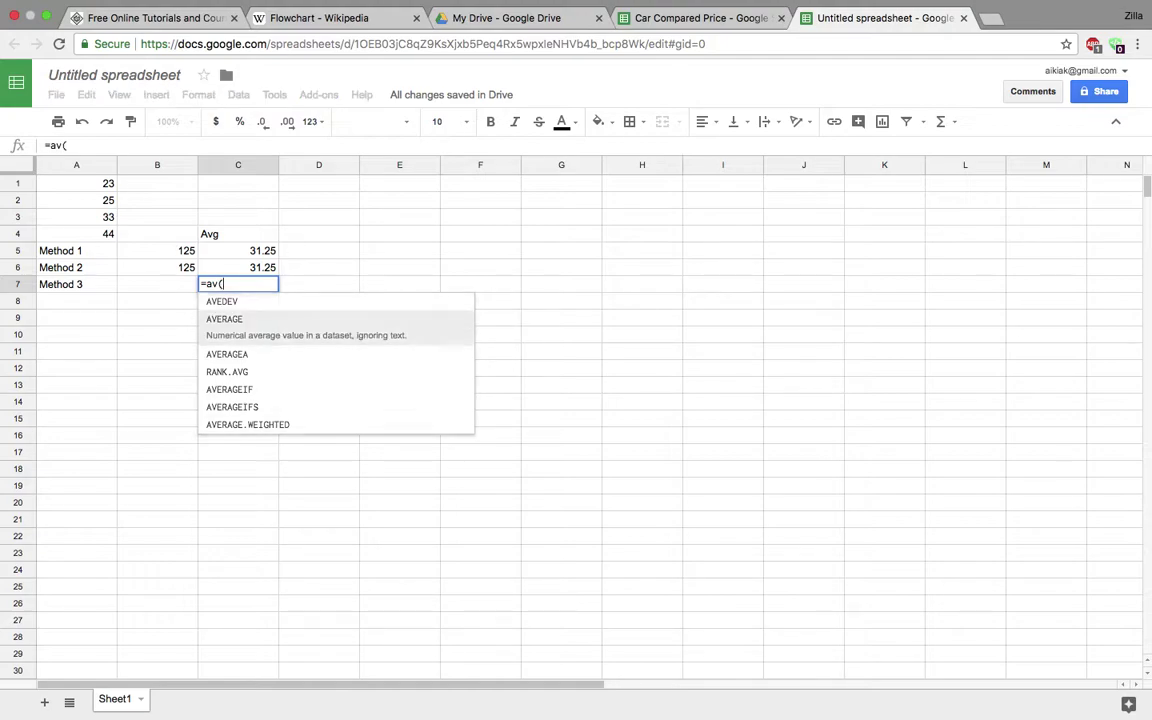
pyautogui.click(106, 187)
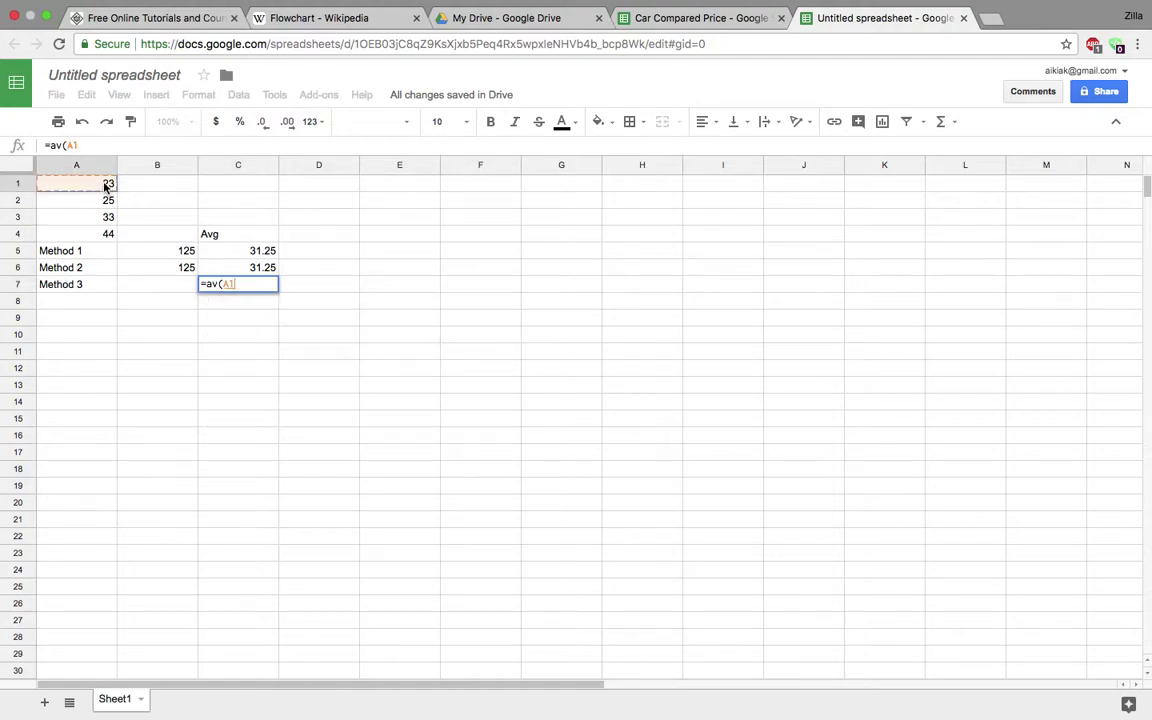
pyautogui.press('BackSpace')
pyautogui.press('BackSpace')
pyautogui.press('BackSpace')
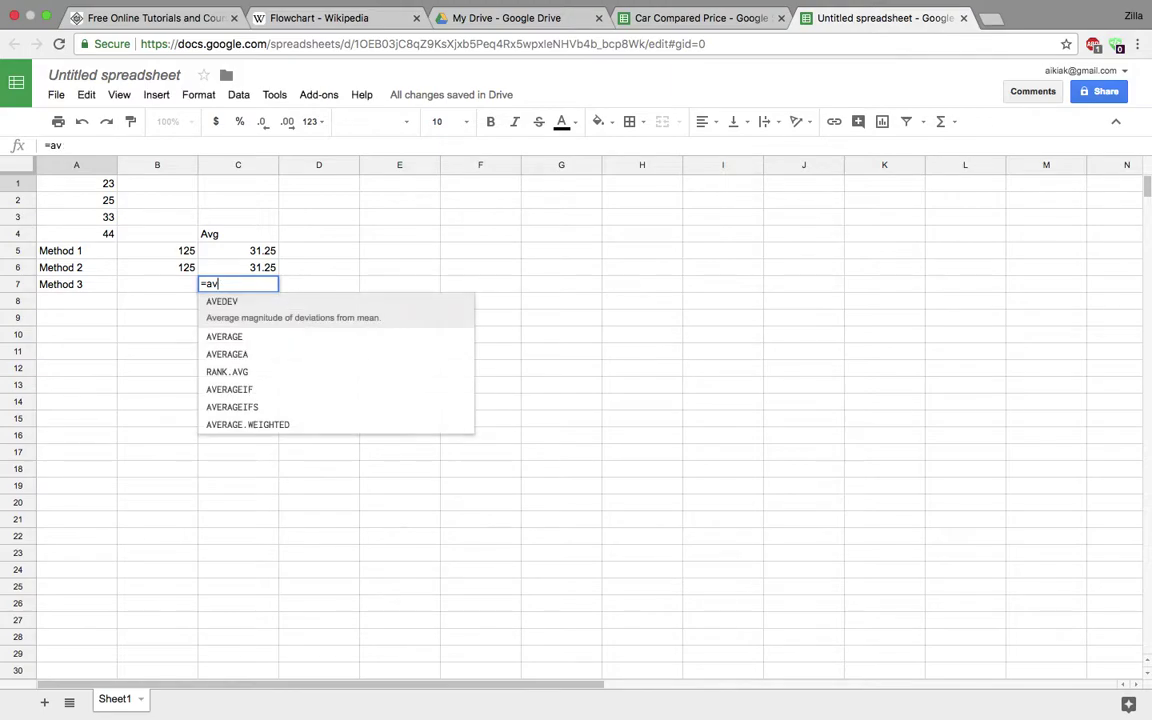
pyautogui.press('Down')
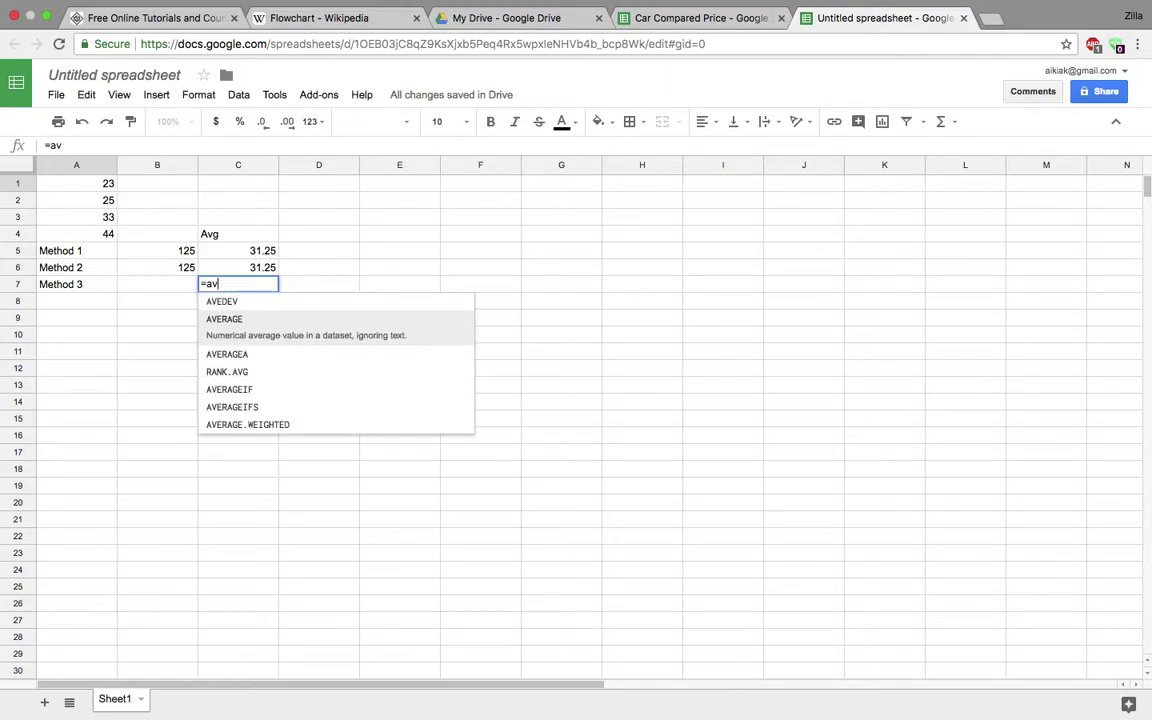
pyautogui.press('Tab')
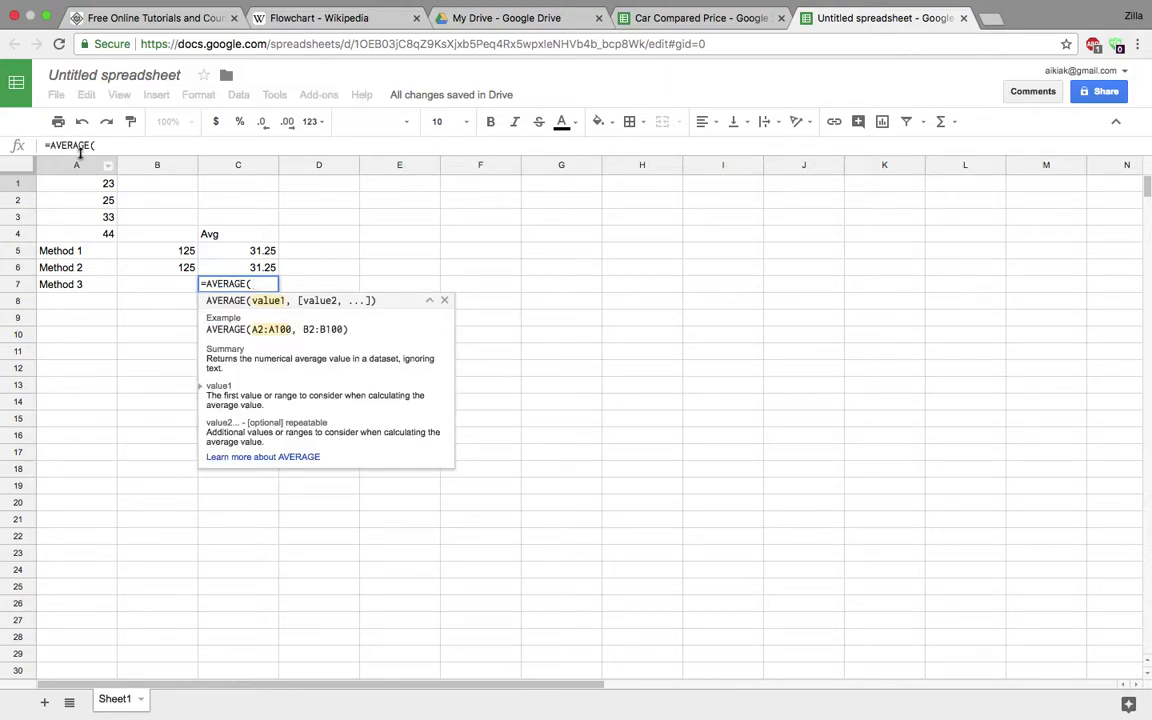
pyautogui.click(98, 187)
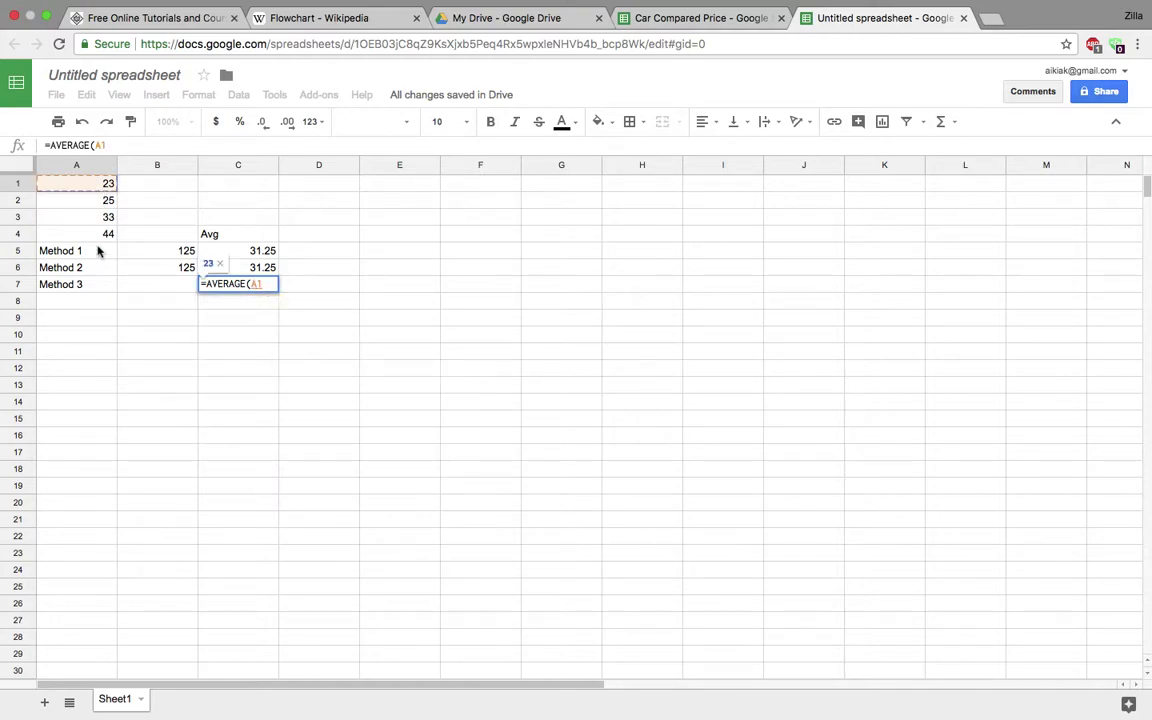
pyautogui.moveTo(95, 237); pyautogui.dragTo(95, 237)
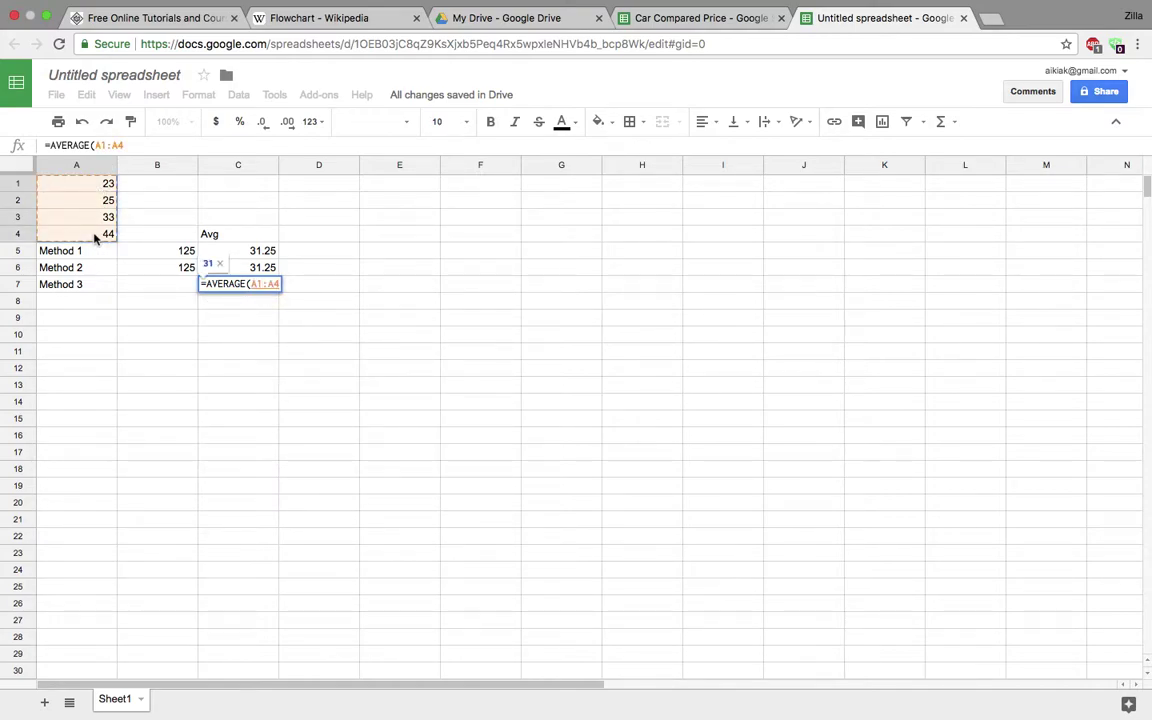
pyautogui.press('Return')
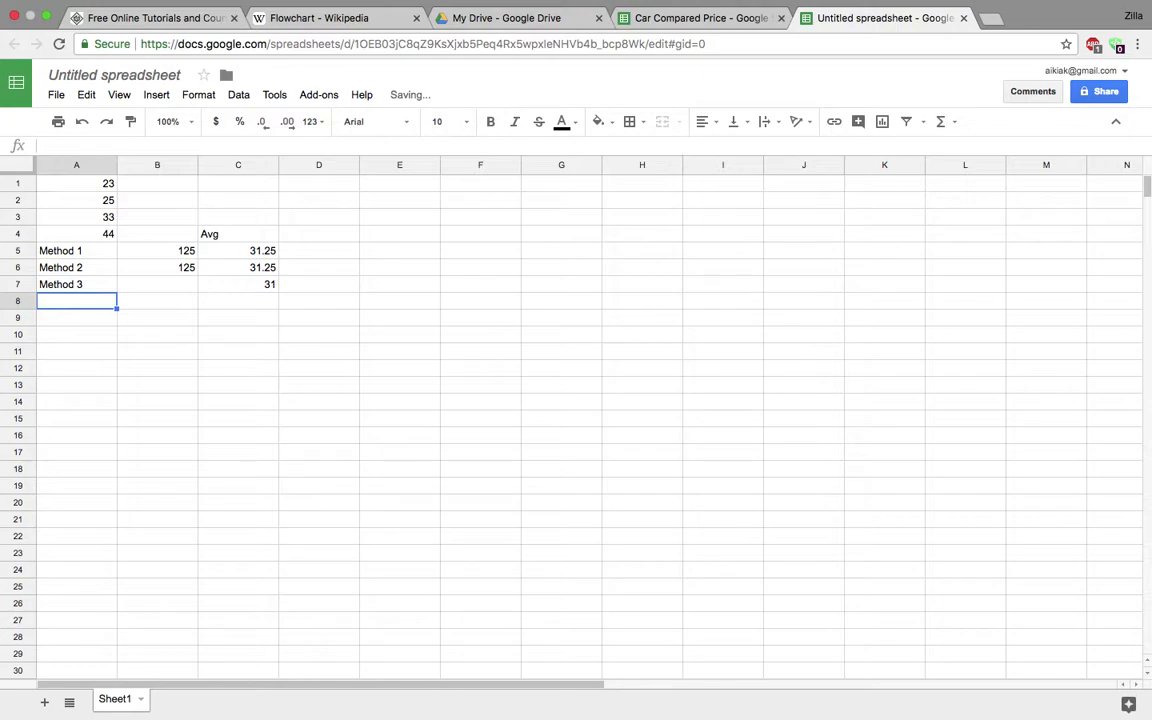
# Increase the decimal places of the Method 3 average in cell C7 to three
pyautogui.click(271, 289)
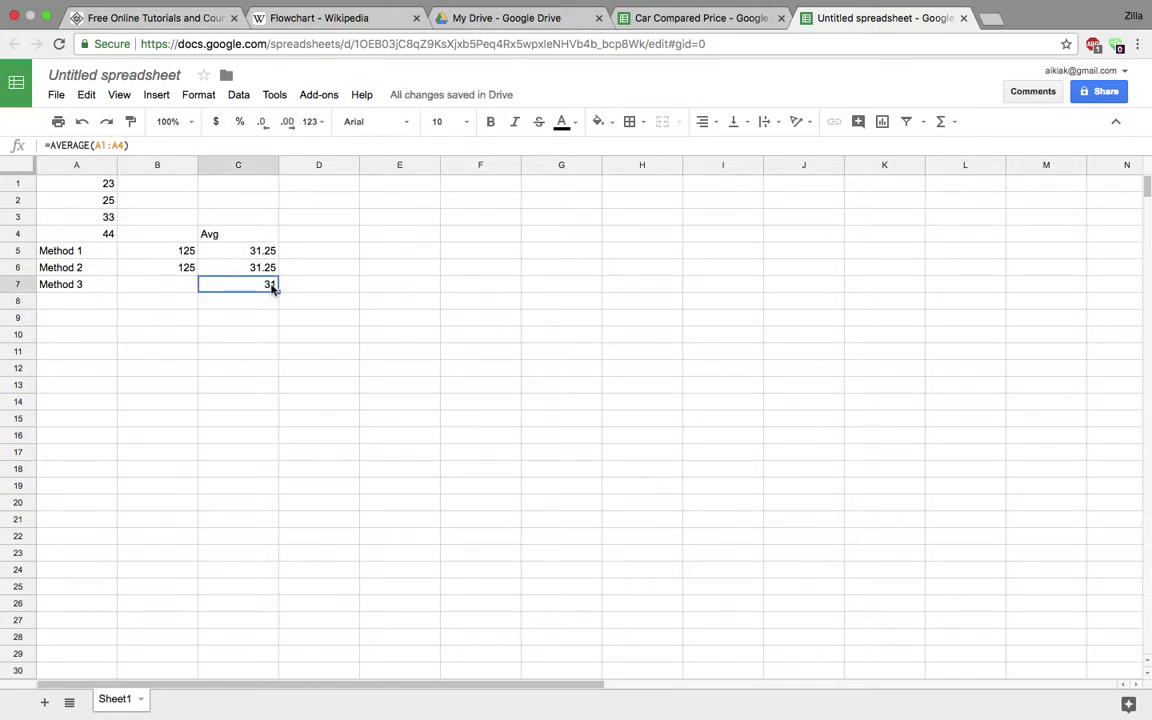
pyautogui.click(287, 122)
pyautogui.click(287, 122)
pyautogui.click(288, 125)
# Review the Method 1 row and the SUM formula in B6, and format the Method 3 average in C7 with two decimal places
pyautogui.click(19, 251)
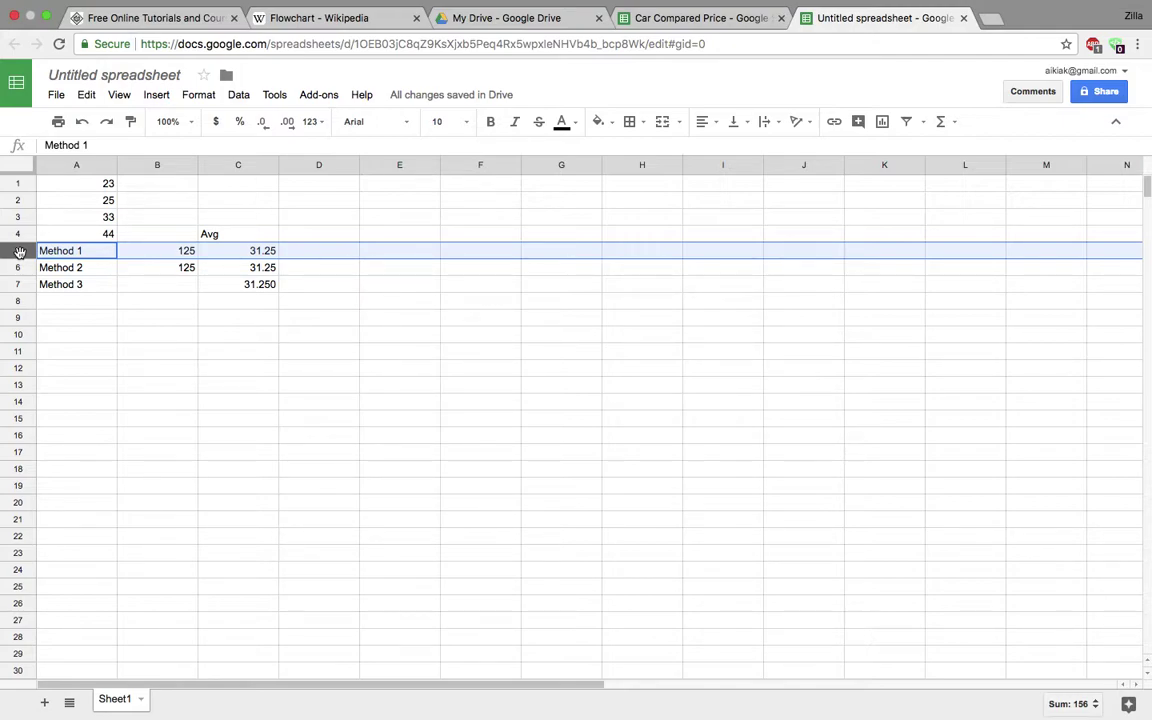
pyautogui.click(164, 268)
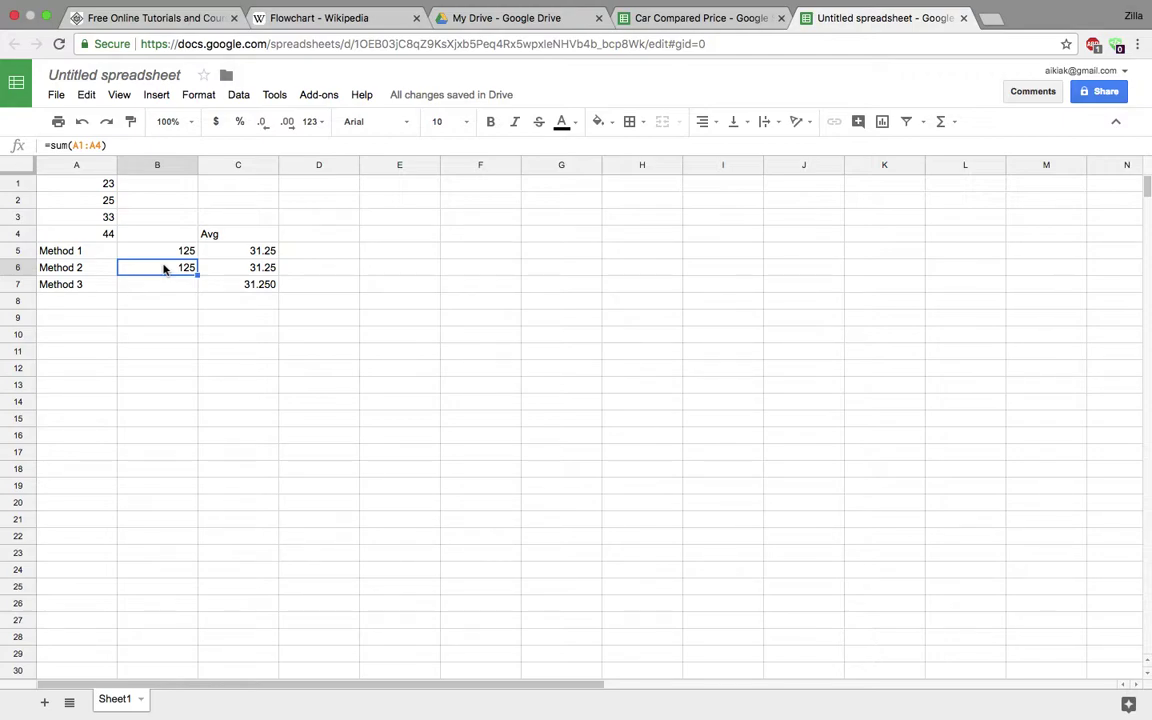
pyautogui.click(266, 287)
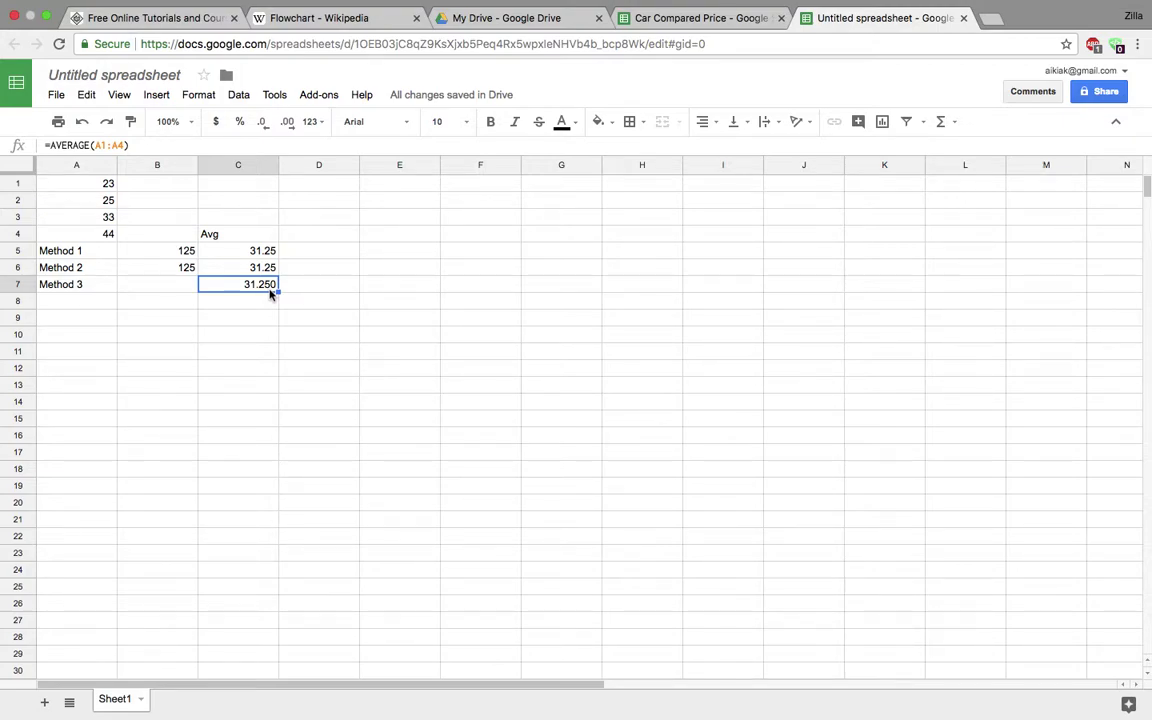
pyautogui.click(262, 125)
pyautogui.click(262, 125)
pyautogui.click(289, 123)
pyautogui.click(289, 123)
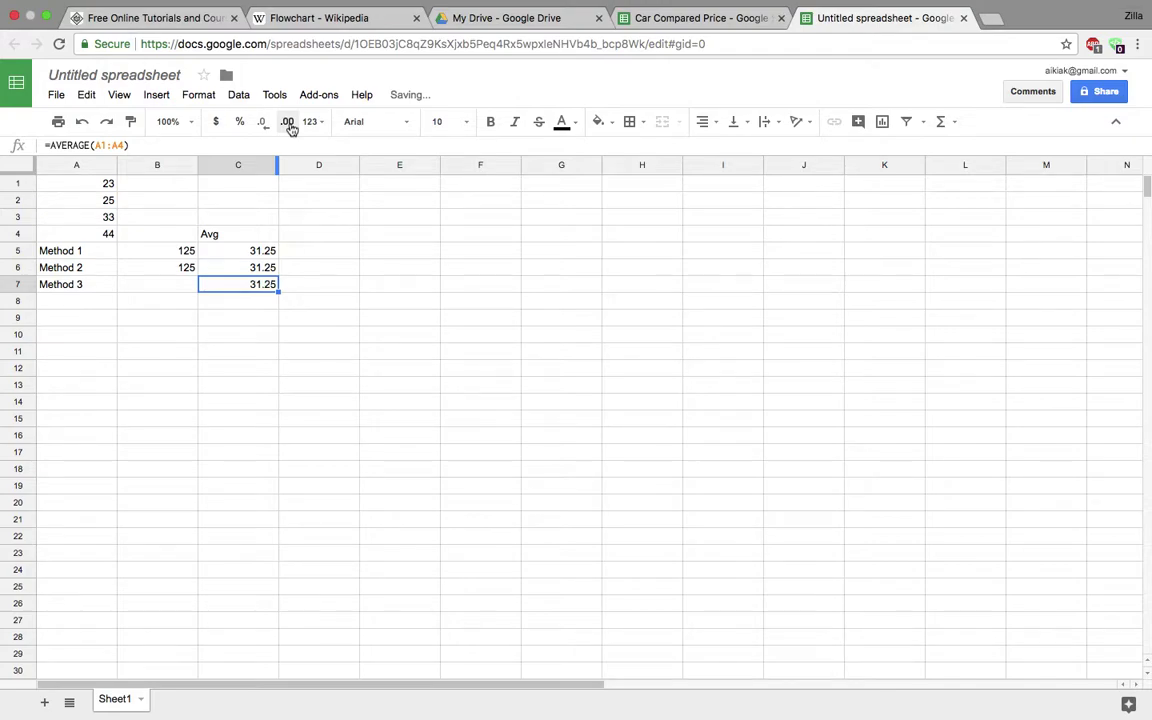